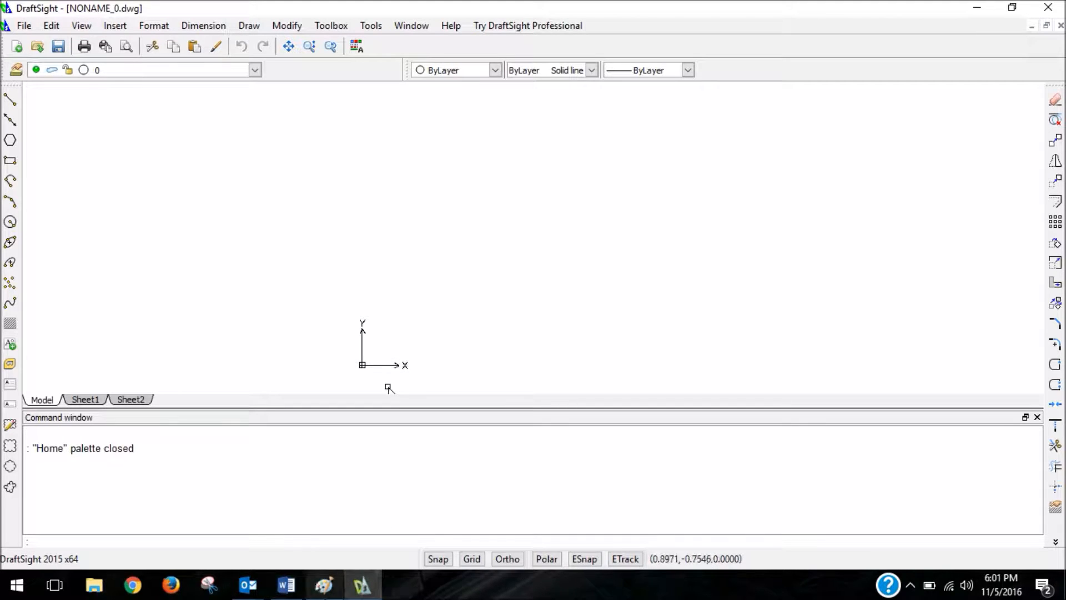
# Switch to Paint to review the hand-drawn skateboard sketch and its dimensions, and return to DraftSight.
pyautogui.moveTo(320, 596)
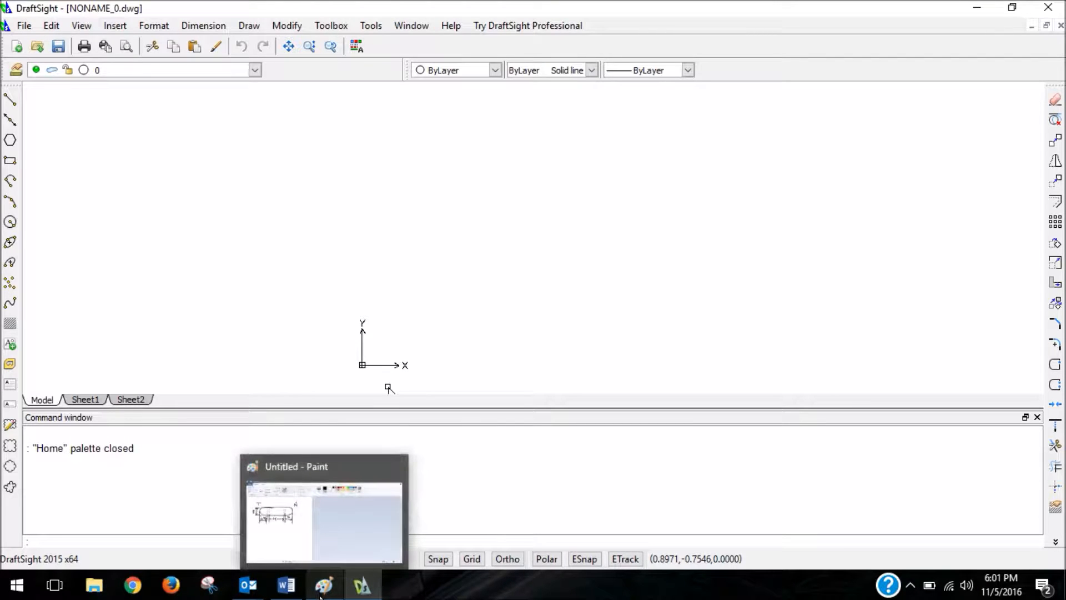
pyautogui.click(395, 490)
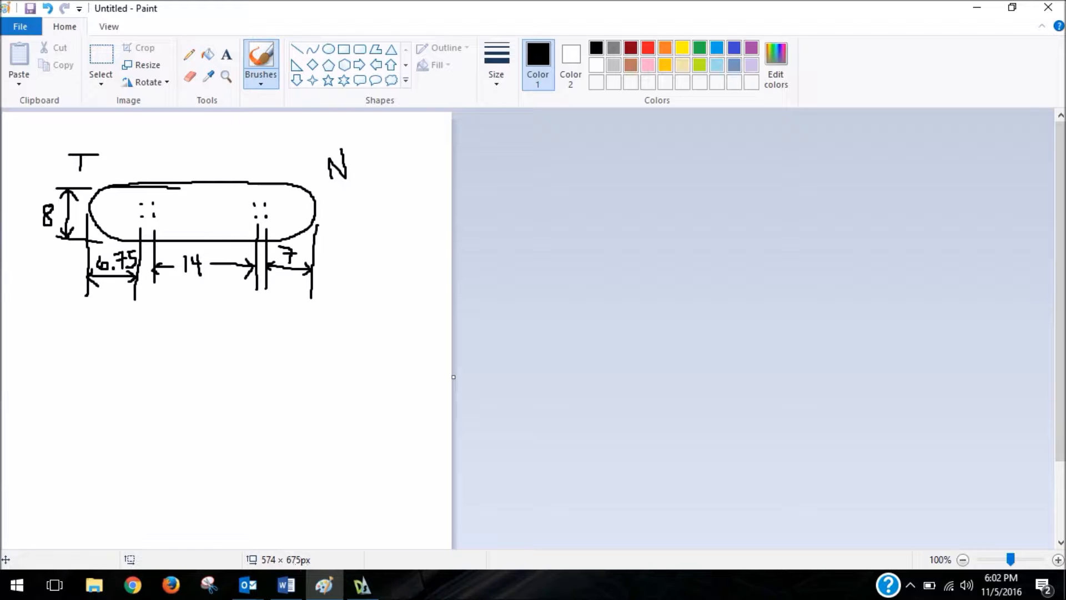
pyautogui.click(365, 590)
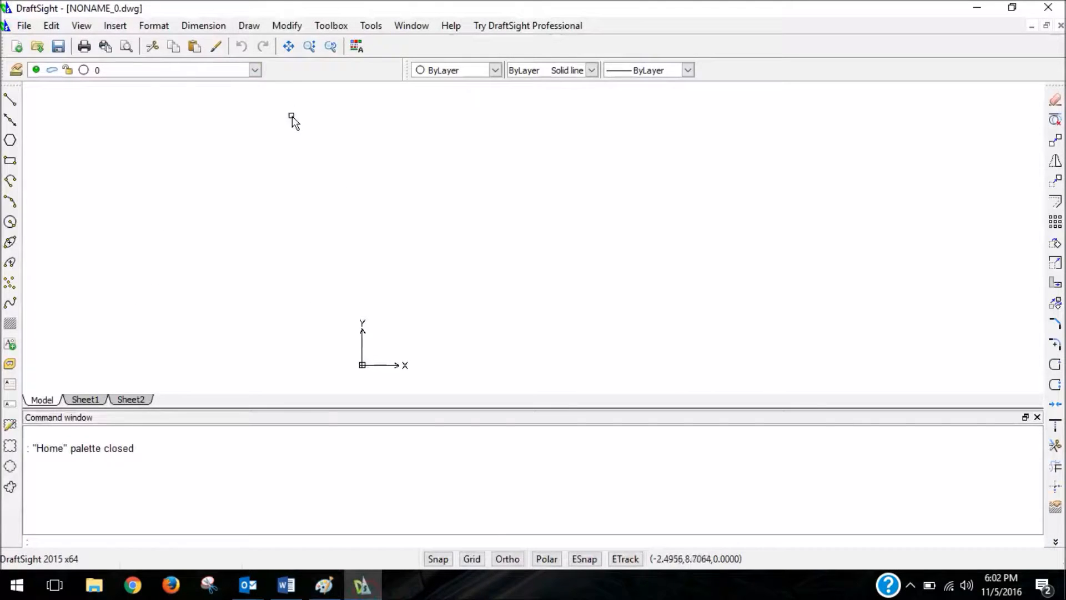
# Start a rectangle in DraftSight with entity snaps on, placing its first corner just up and right of the origin at about (2.4, 1.8).
pyautogui.click(10, 160)
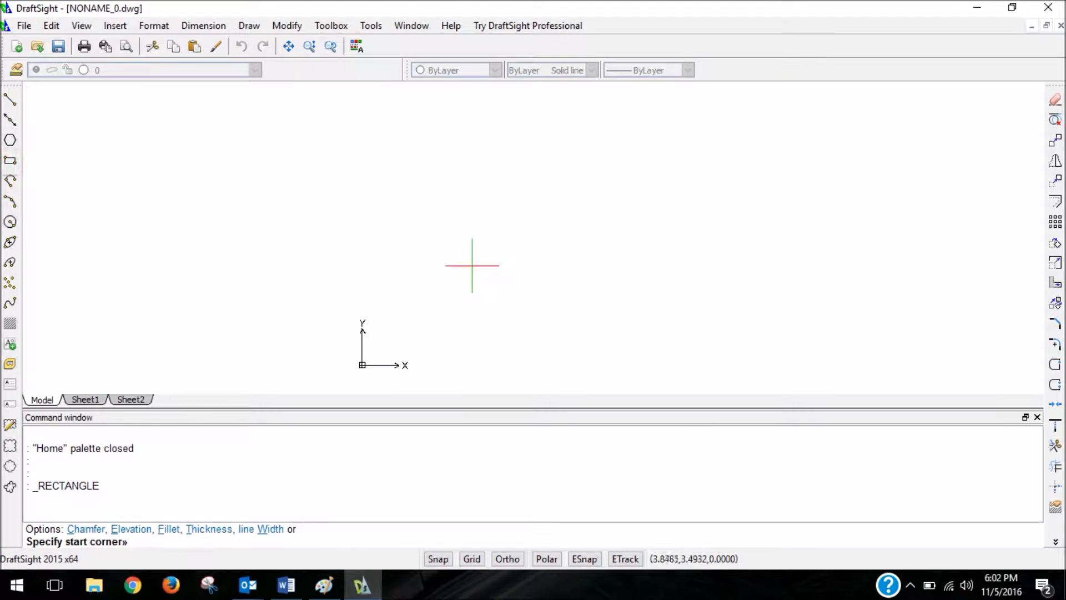
pyautogui.press('F3')
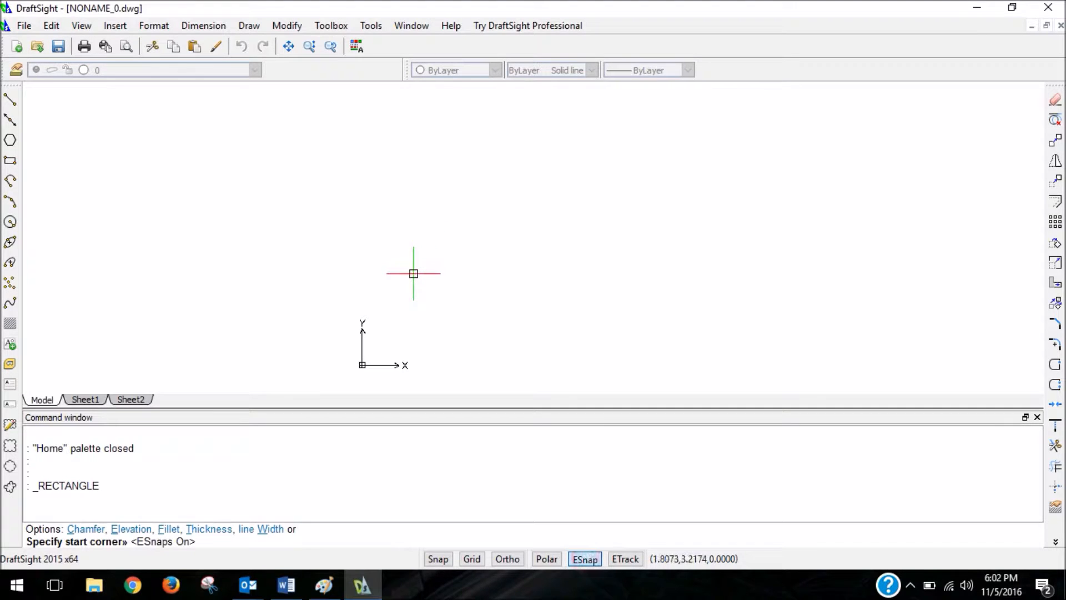
pyautogui.click(430, 313)
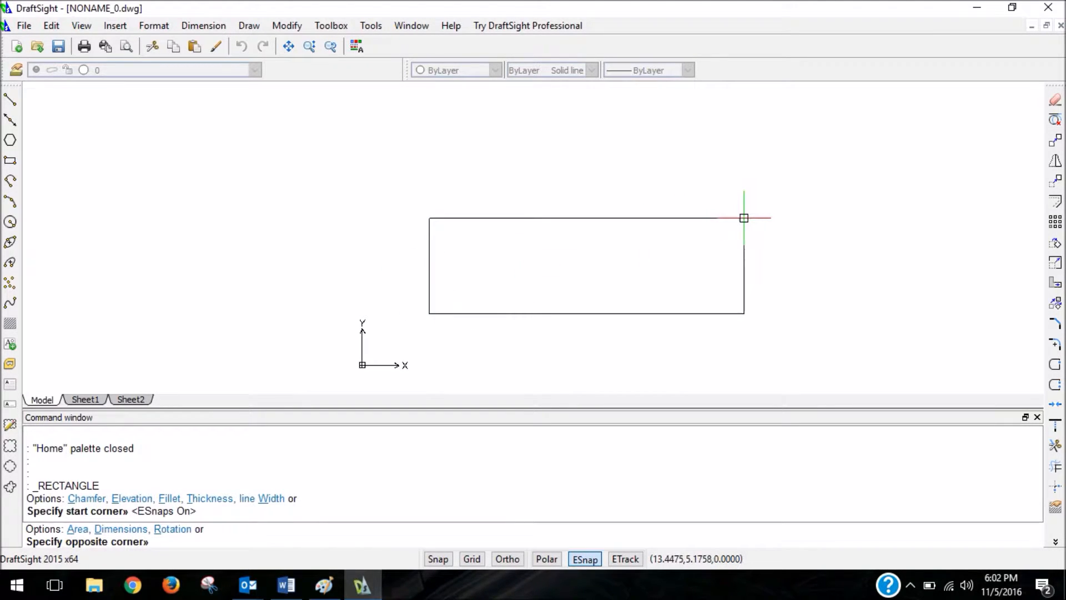
pyautogui.write('@')
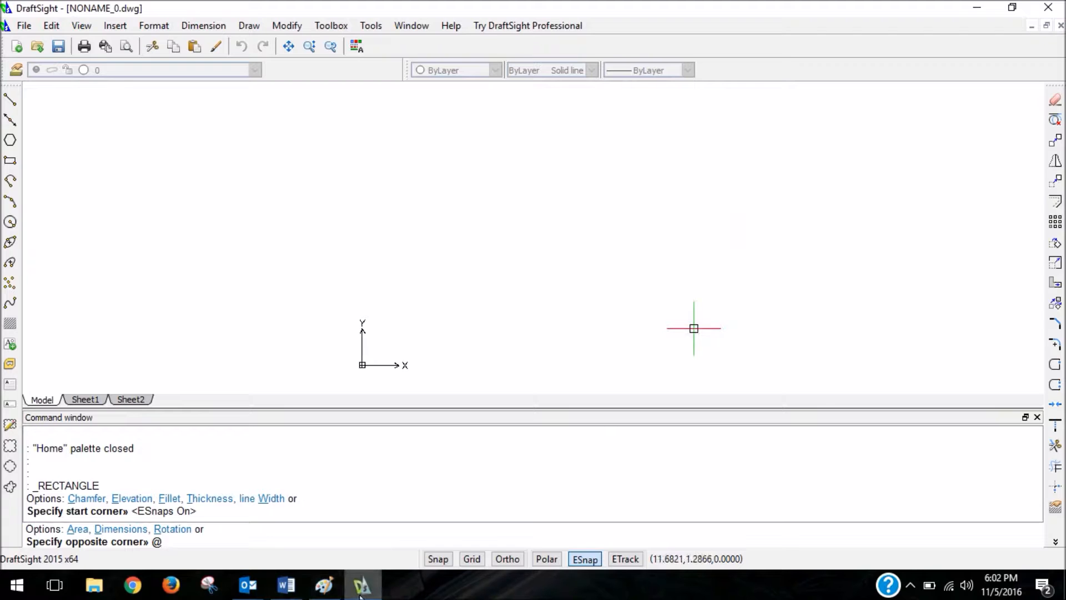
# Switch to Paint and annotate the gap between the two hole columns near the tail as 2.125 with an arrow.
pyautogui.click(324, 585)
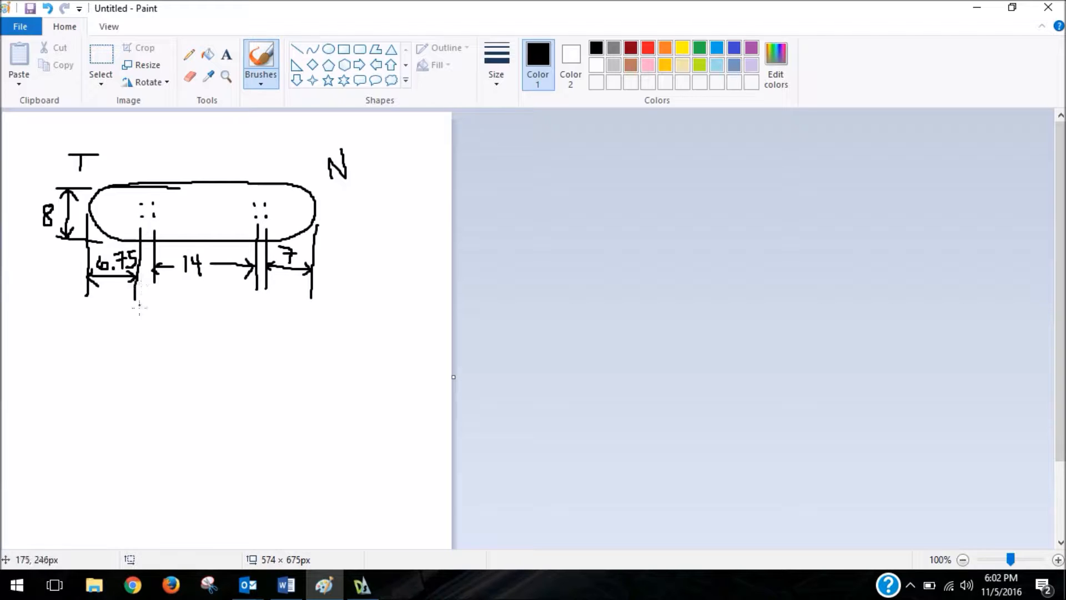
pyautogui.moveTo(142, 289)
pyautogui.mouseDown()
pyautogui.moveTo(152, 285)
pyautogui.moveTo(160, 334)
pyautogui.moveTo(176, 346)
pyautogui.moveTo(168, 355)
pyautogui.moveTo(197, 355)
pyautogui.moveTo(210, 336)
pyautogui.moveTo(214, 348)
pyautogui.moveTo(228, 328)
pyautogui.moveTo(217, 345)
pyautogui.mouseUp()
pyautogui.click(181, 353)
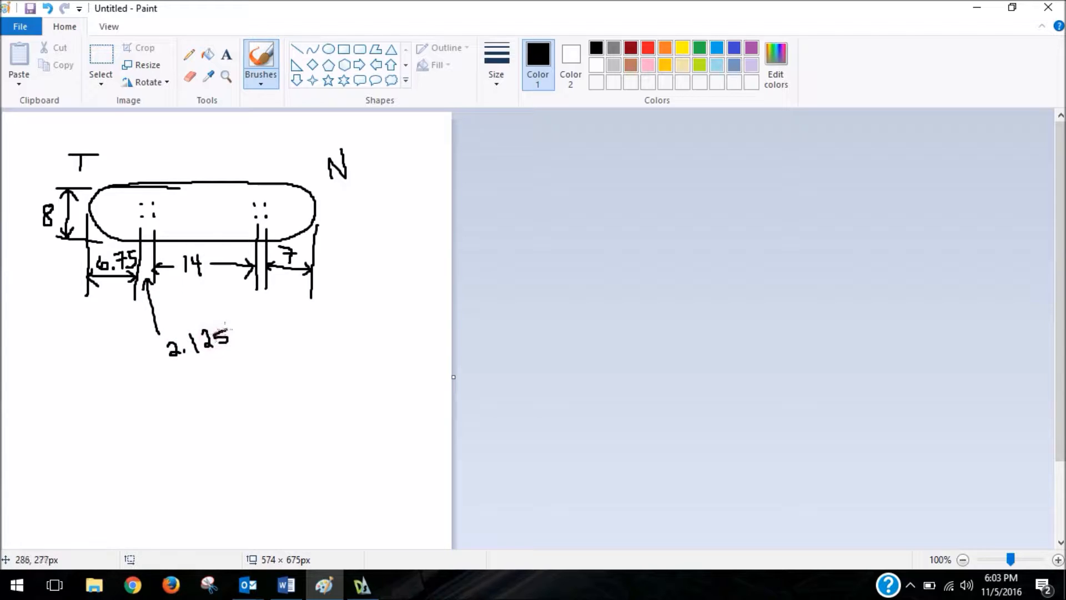
# Open the Windows Calculator and place it beside the sketch so the dimensions stay readable.
pyautogui.click(16, 585)
pyautogui.write('c')
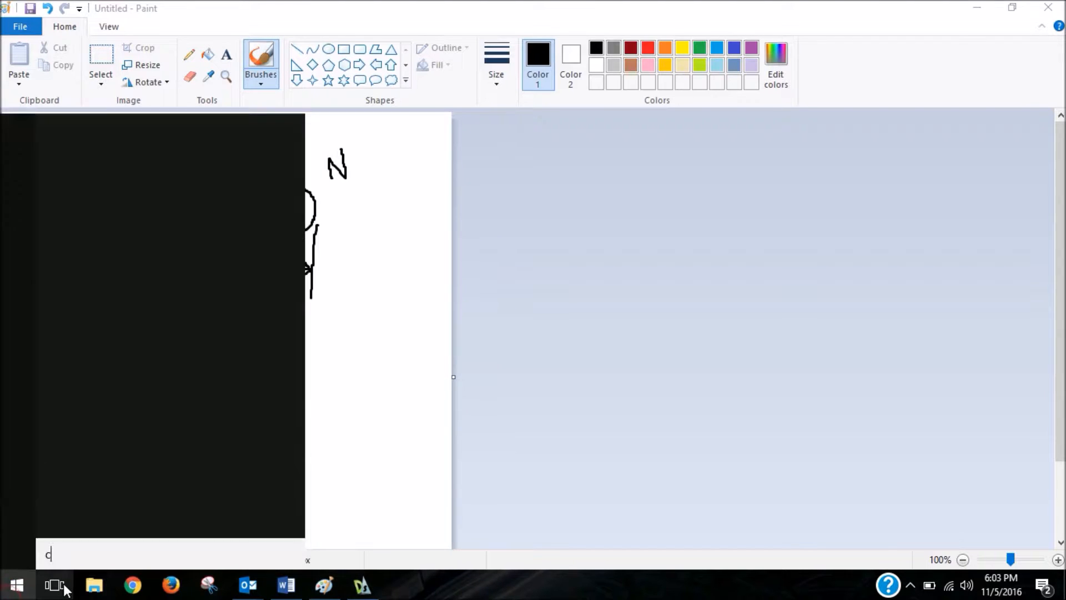
pyautogui.write('llc')
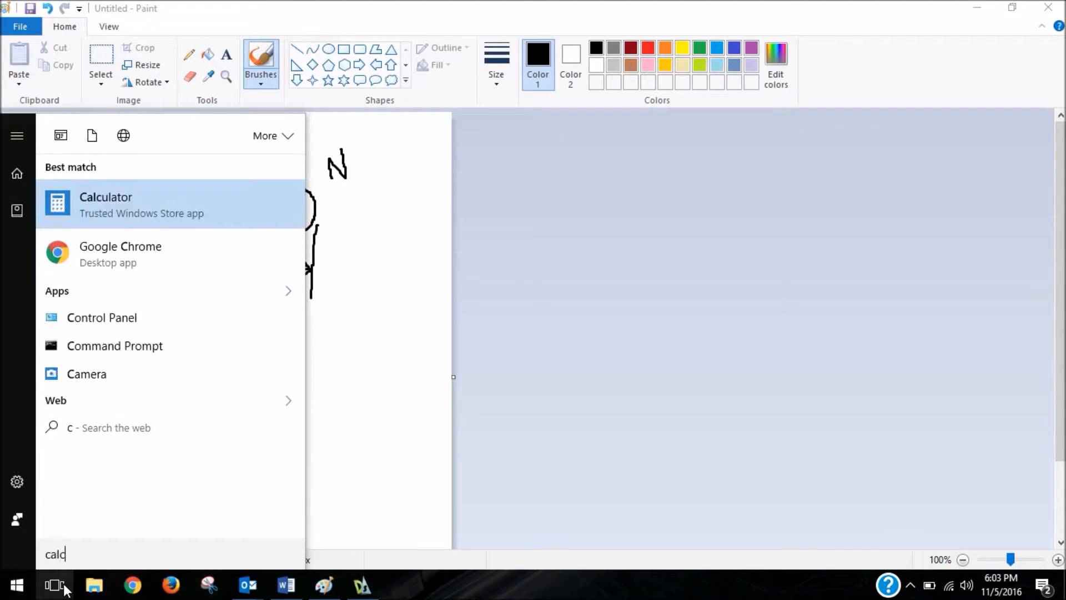
pyautogui.write('ulator')
pyautogui.press('Return')
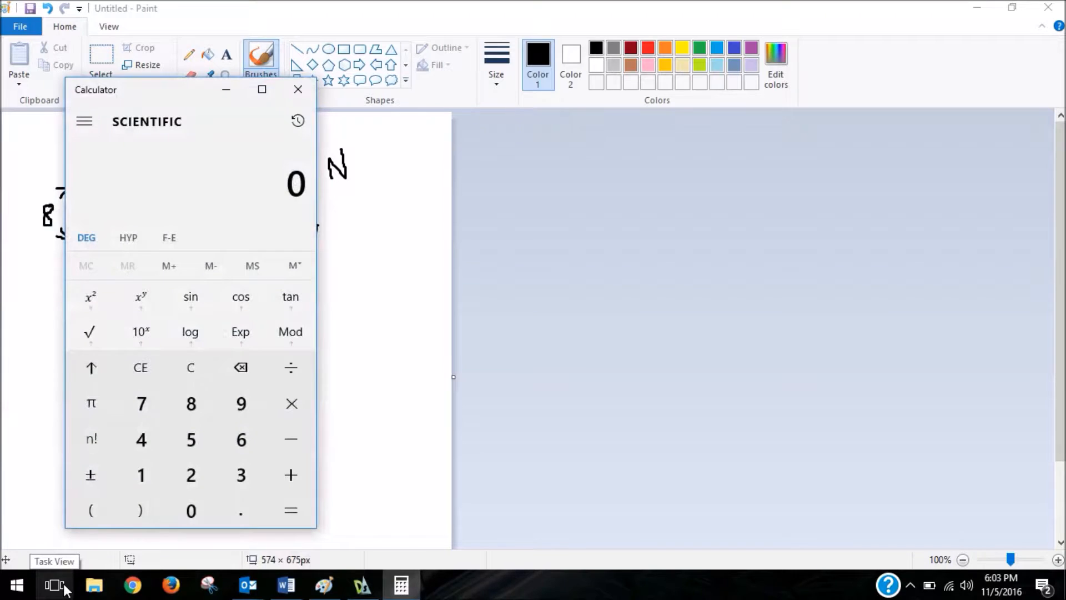
pyautogui.moveTo(184, 91)
pyautogui.mouseDown()
pyautogui.moveTo(448, 110)
pyautogui.moveTo(549, 95)
pyautogui.mouseUp()
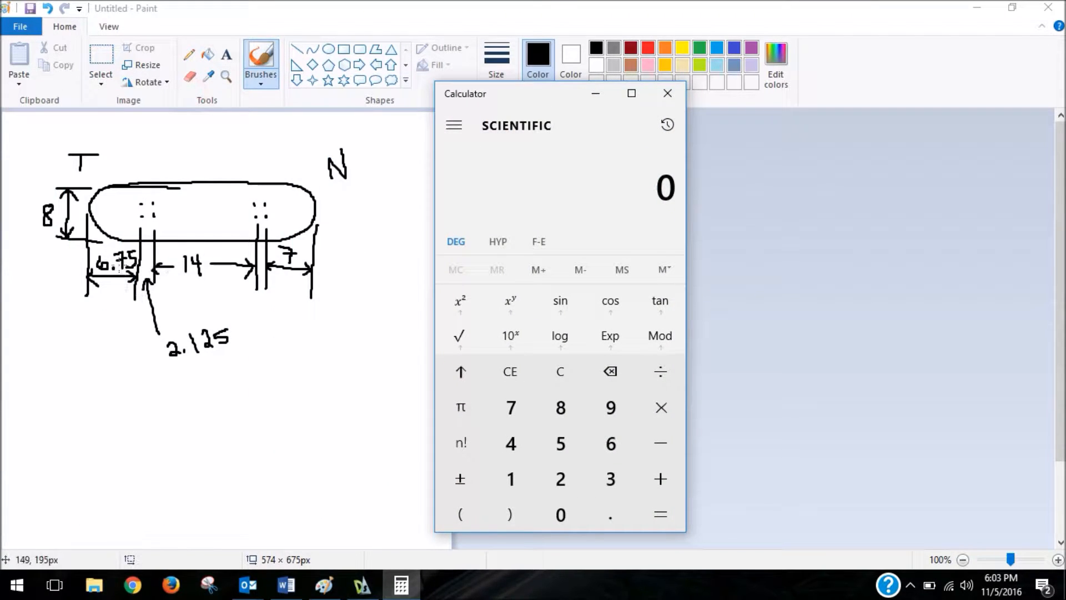
# Add 6.75 + 2.125 + 14 + 2.125 + 7 in Calculator and write the total length 32" below the Paint sketch.
pyautogui.write('6.')
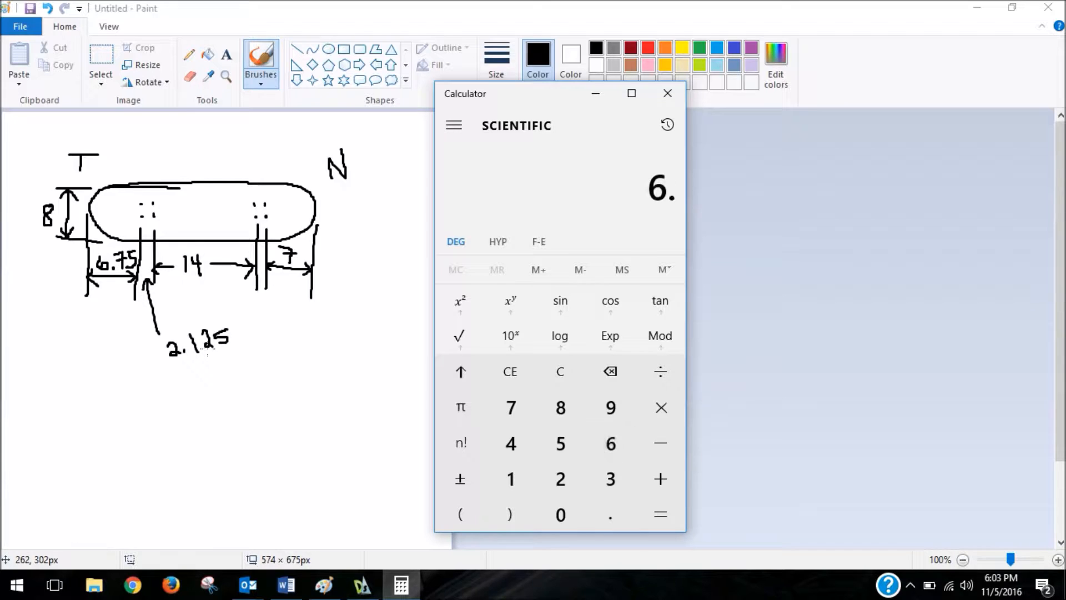
pyautogui.write('75+2.125+14+')
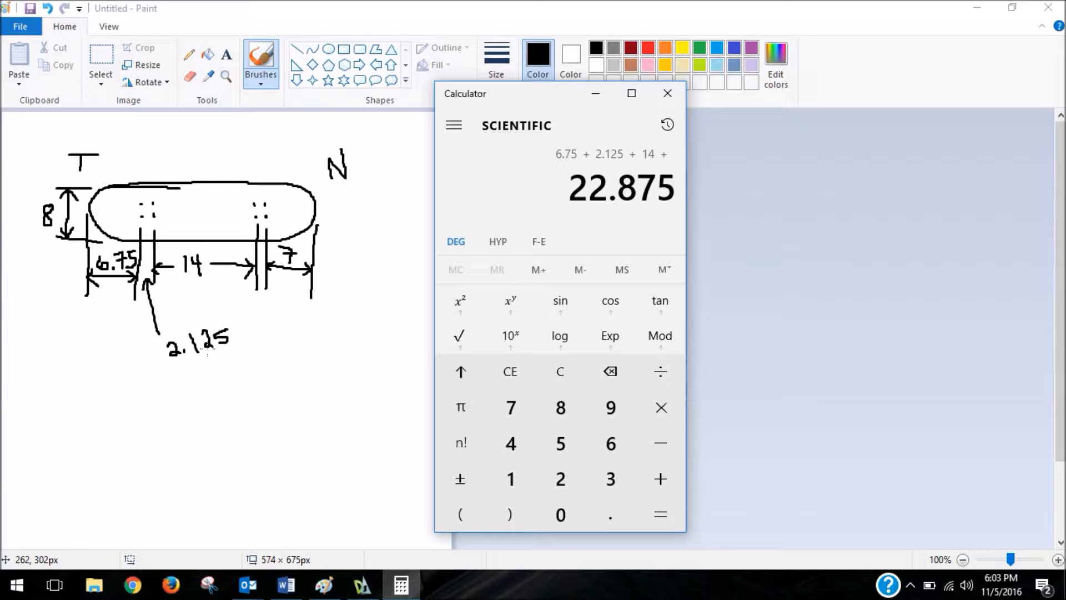
pyautogui.write('2.125')
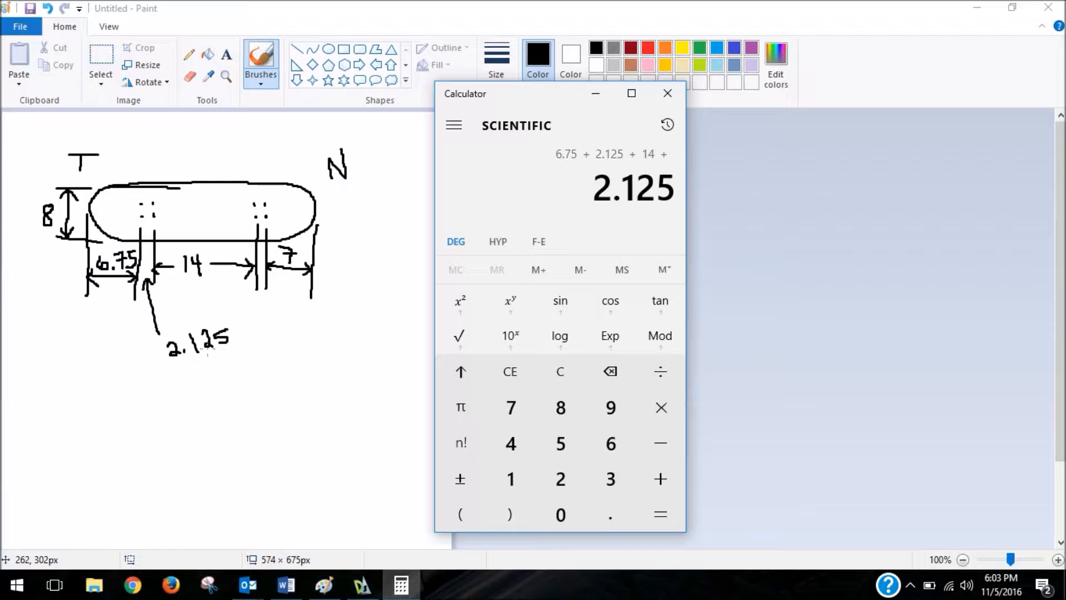
pyautogui.write('+7')
pyautogui.press('Return')
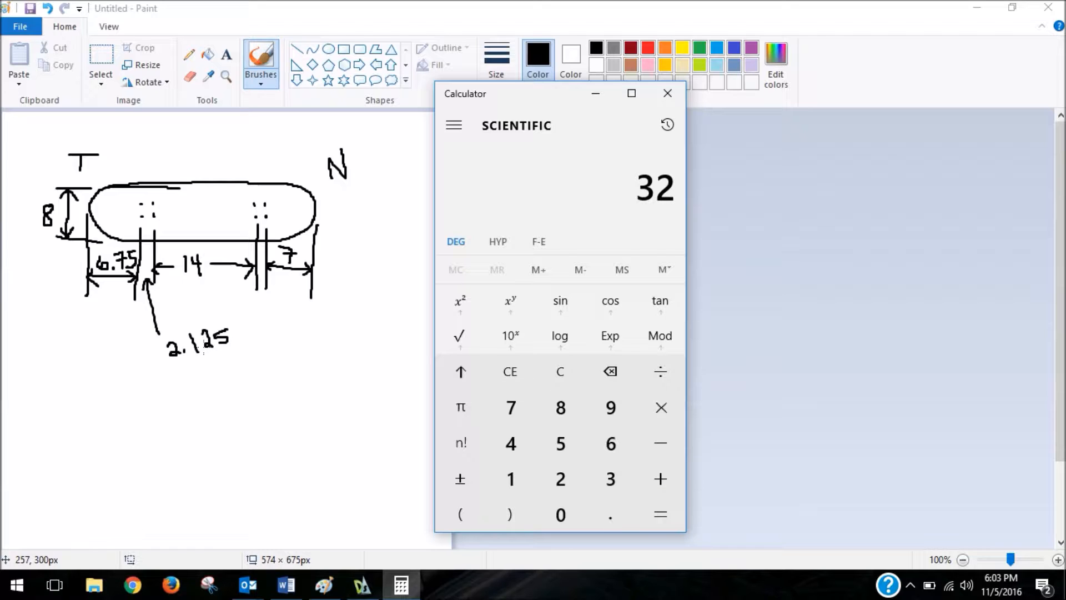
pyautogui.click(109, 383)
pyautogui.moveTo(110, 387)
pyautogui.mouseDown()
pyautogui.moveTo(128, 403)
pyautogui.moveTo(114, 409)
pyautogui.moveTo(141, 389)
pyautogui.moveTo(139, 402)
pyautogui.moveTo(151, 409)
pyautogui.moveTo(159, 392)
pyautogui.mouseUp()
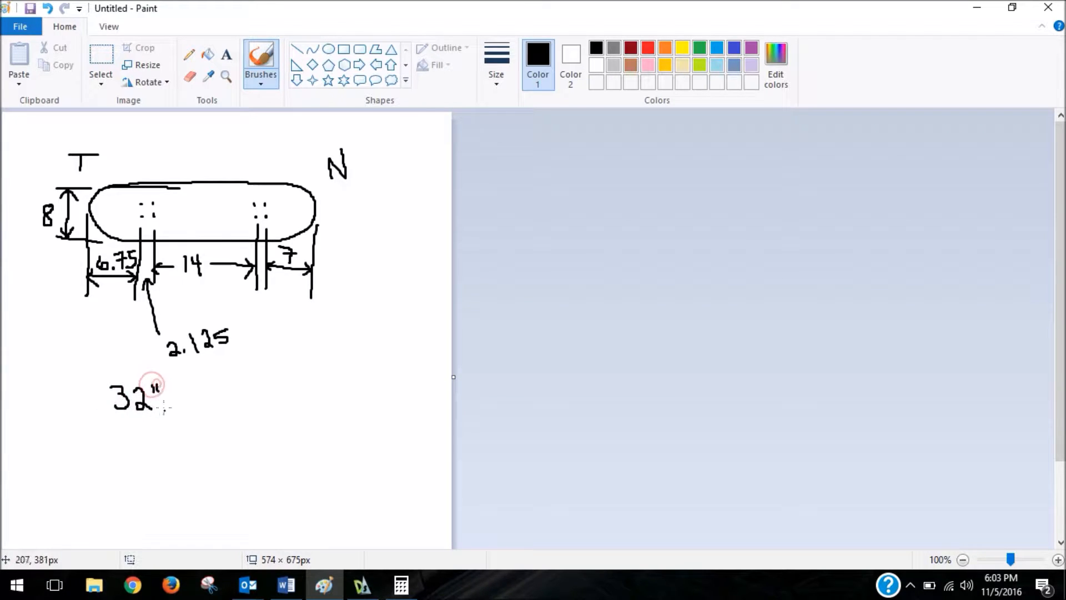
pyautogui.click(362, 585)
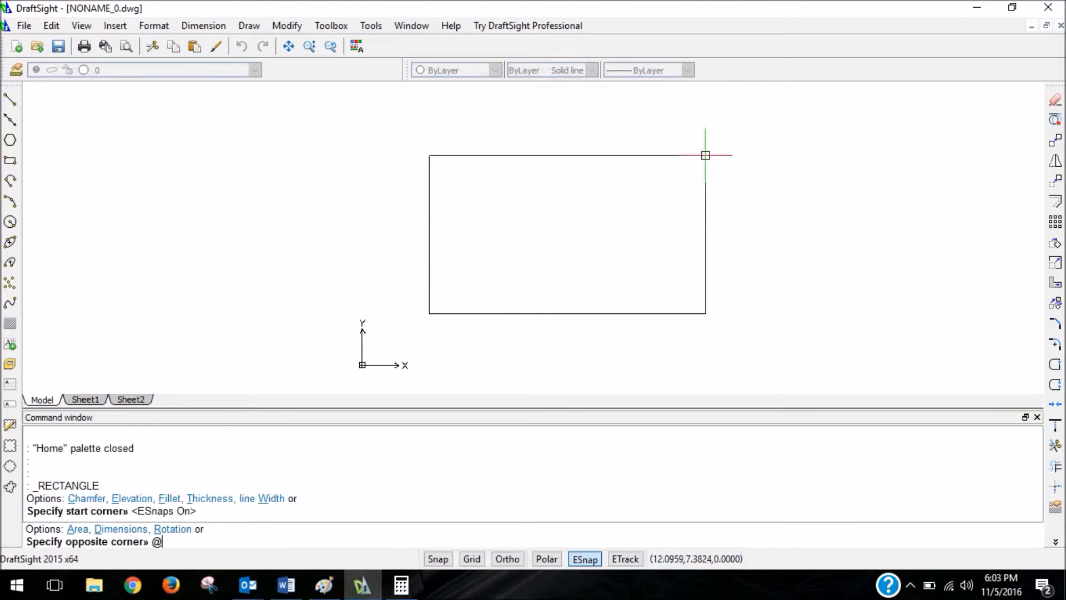
pyautogui.write('@32,8')
pyautogui.press('Return')
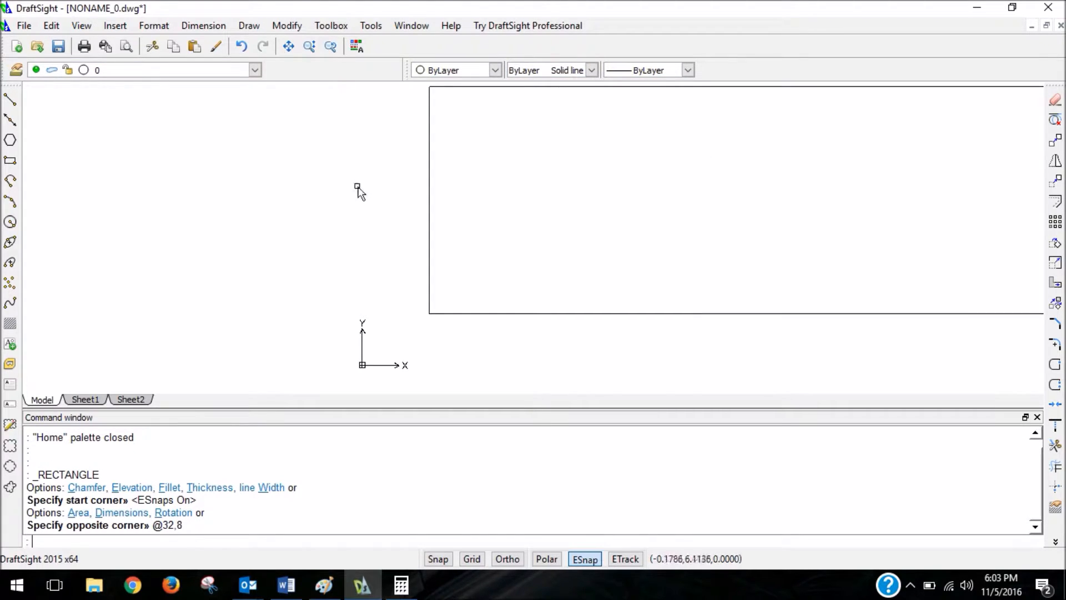
pyautogui.scroll(-5, 355, 197)
pyautogui.scroll(2, 592, 163)
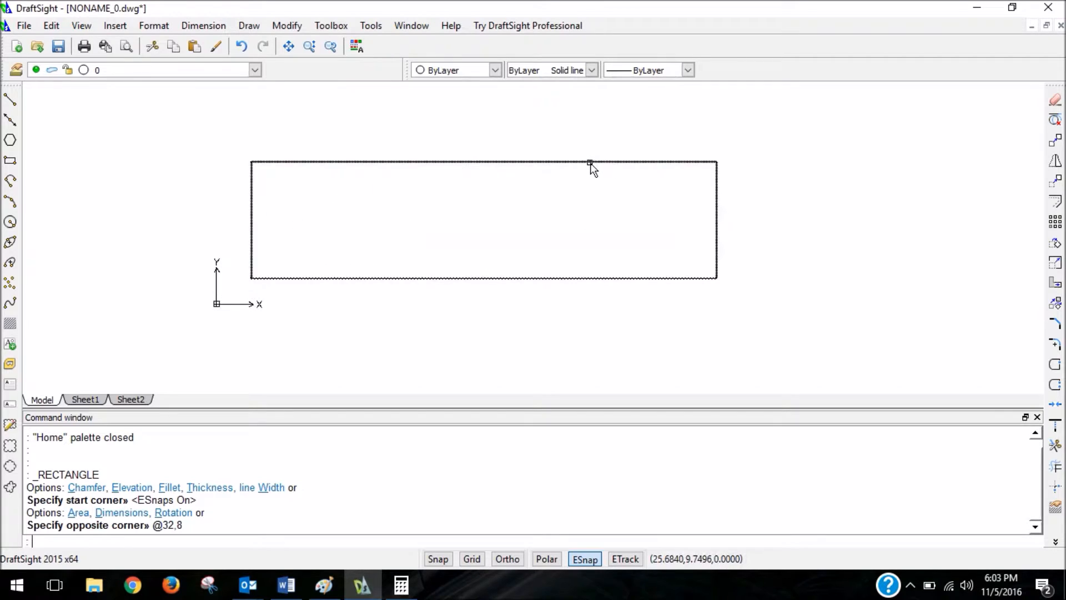
# Draw a horizontal centerline across the rectangle from the midpoint of its left edge to the midpoint of its right edge.
pyautogui.click(13, 102)
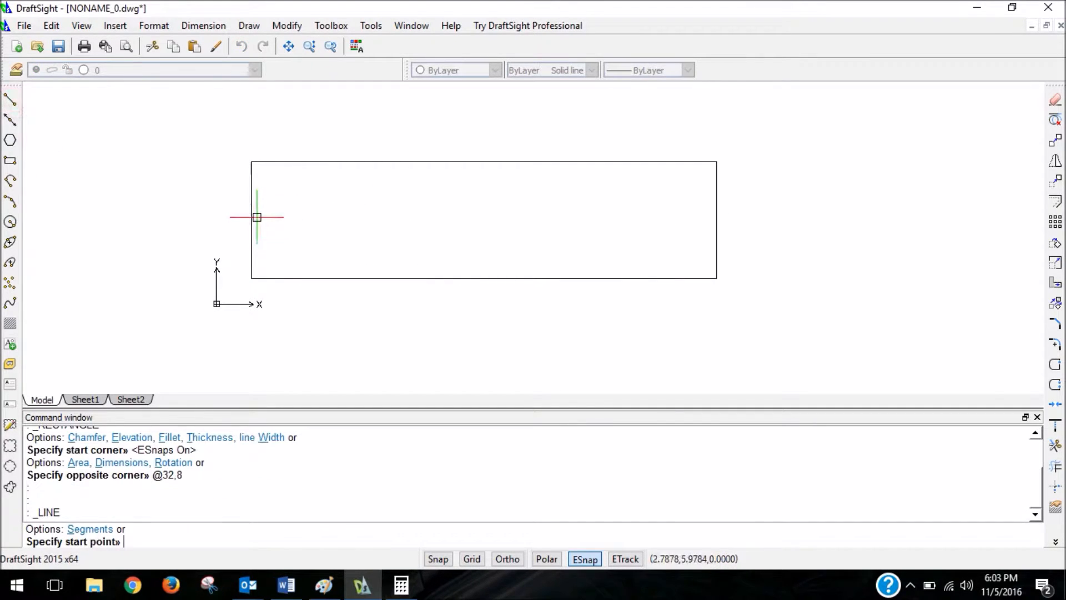
pyautogui.click(252, 219)
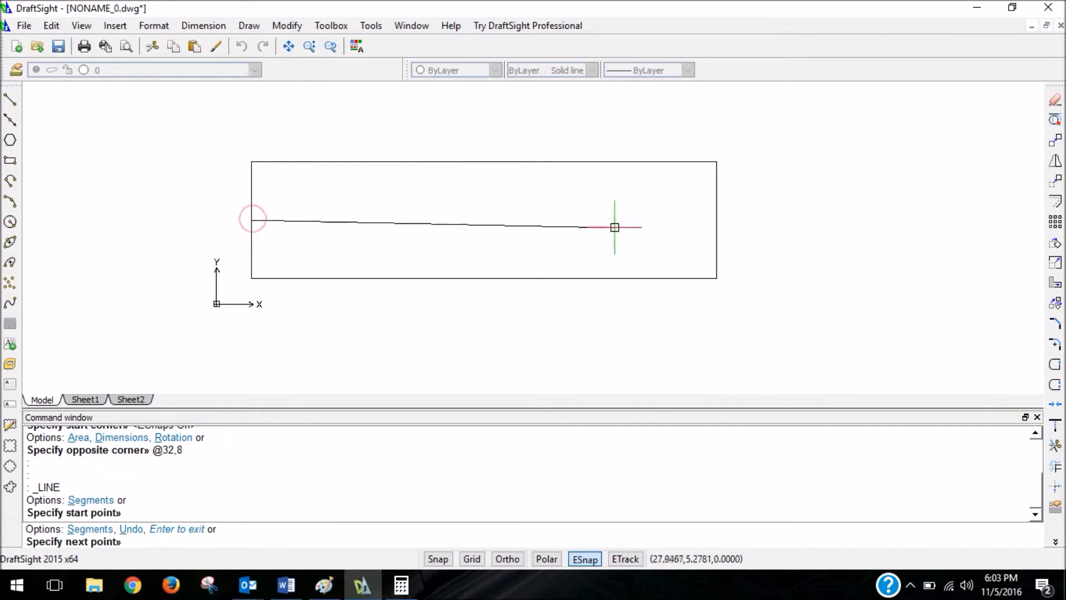
pyautogui.click(716, 219)
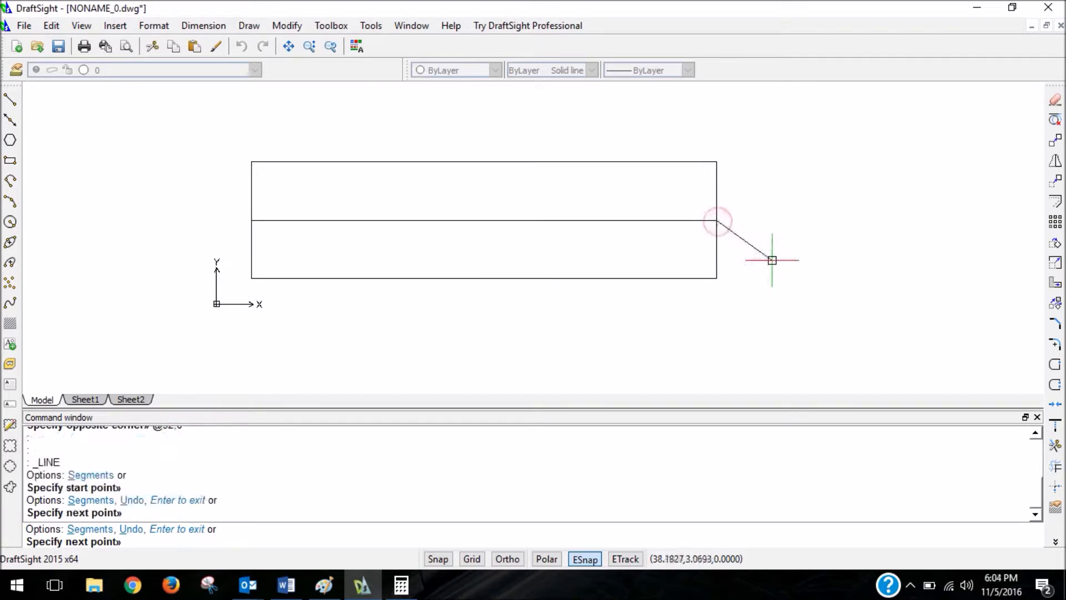
pyautogui.press('Escape')
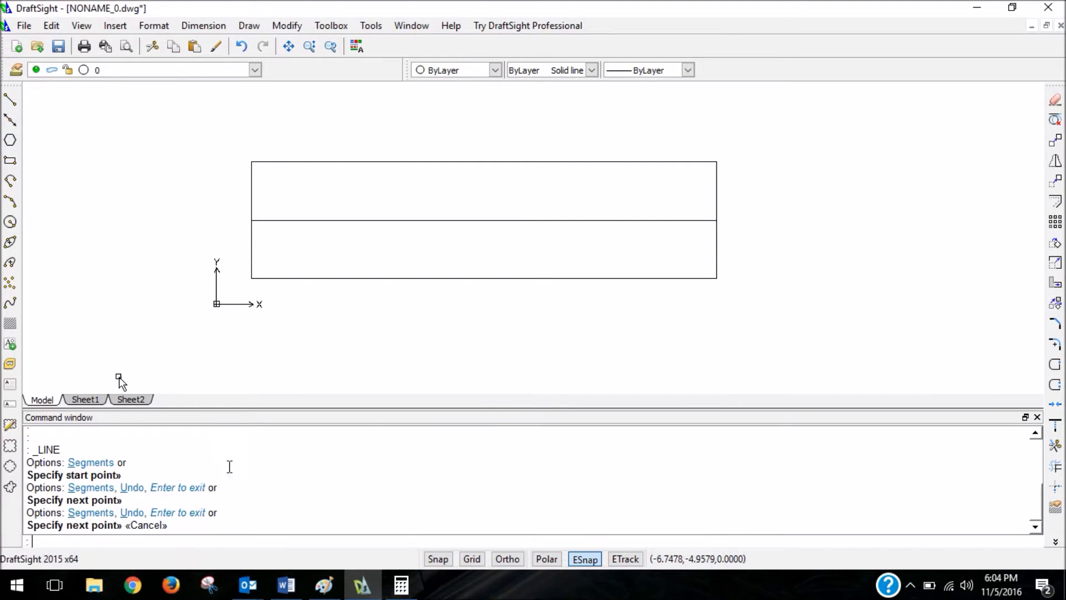
# Switch to Paint to check the hole position dimensions on the sketch, and minimize it to return to DraftSight.
pyautogui.click(324, 585)
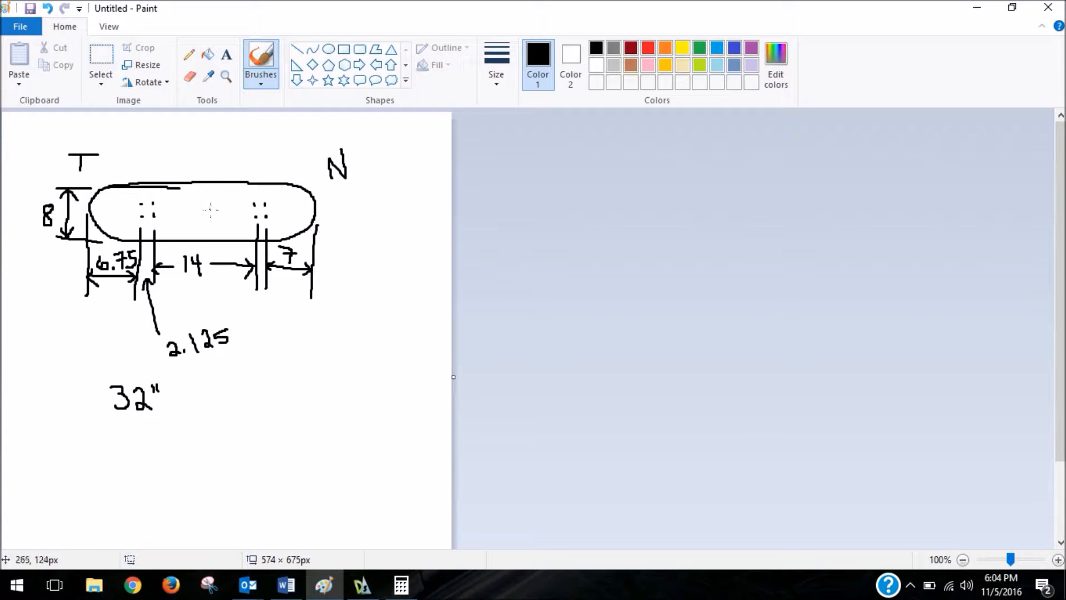
pyautogui.moveTo(84, 241); pyautogui.dragTo(303, 241)
pyautogui.click(985, 9)
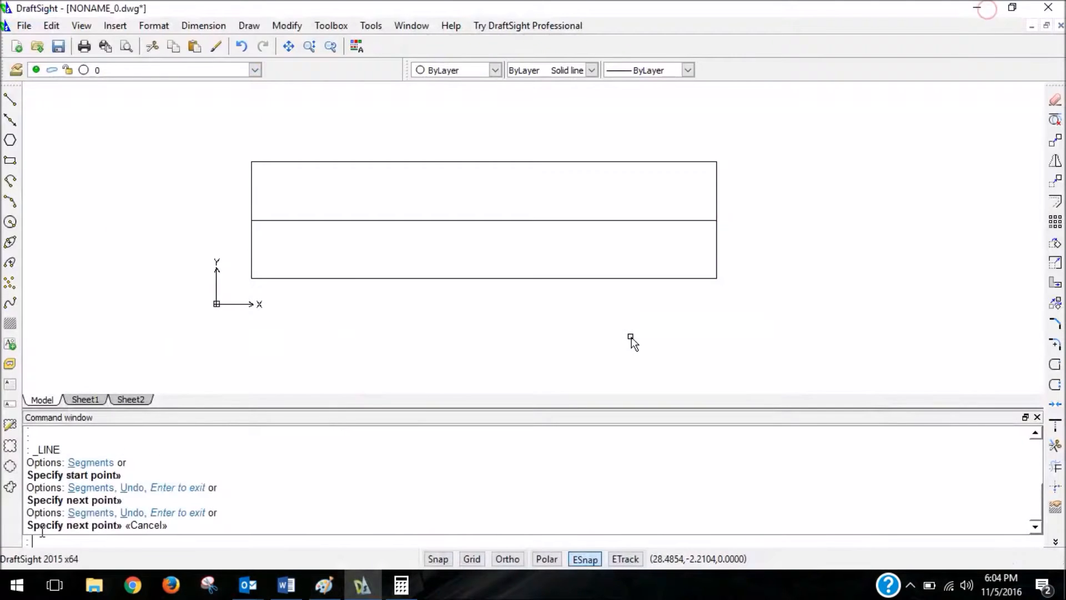
# Draw a horizontal line from the rectangle's upper-left corner along its top edge to @6.75,0.
pyautogui.click(10, 96)
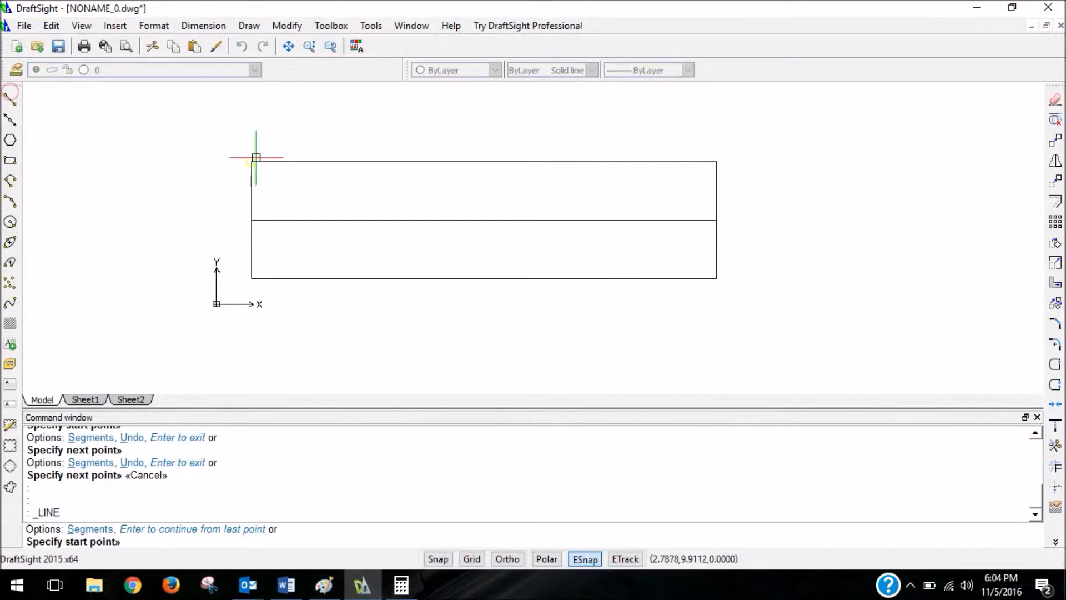
pyautogui.click(251, 162)
pyautogui.press('F8')
pyautogui.write('@')
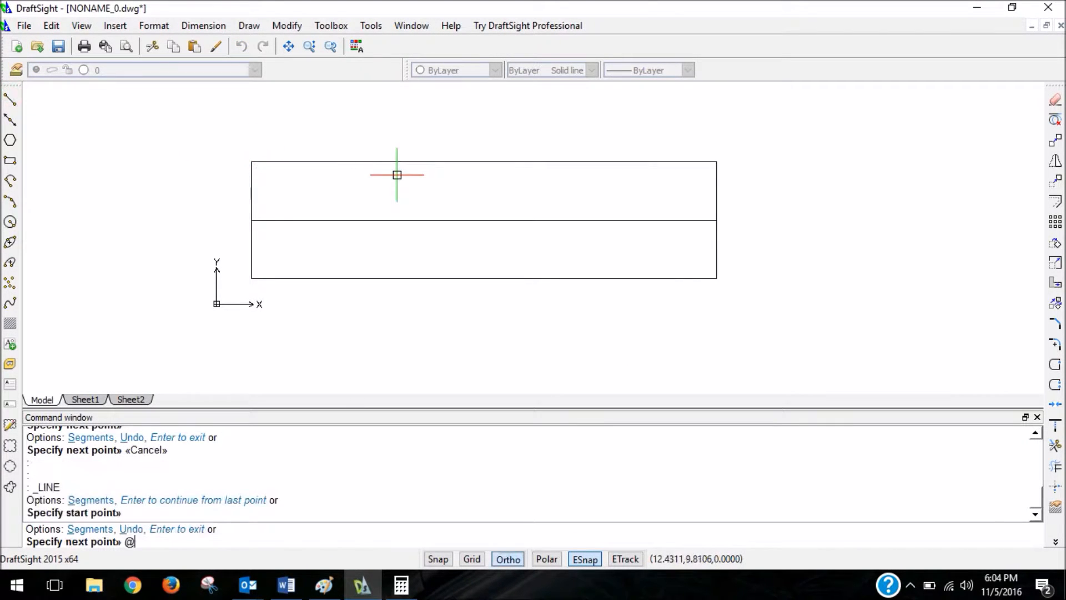
pyautogui.press('F8')
pyautogui.write('6.7')
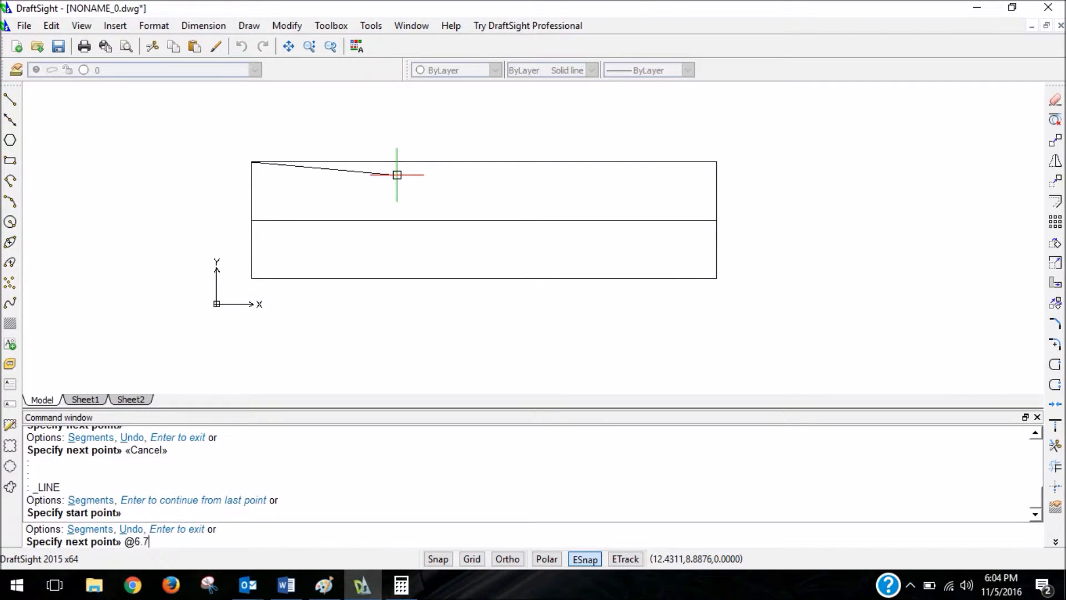
pyautogui.write('5,0')
pyautogui.press('Return')
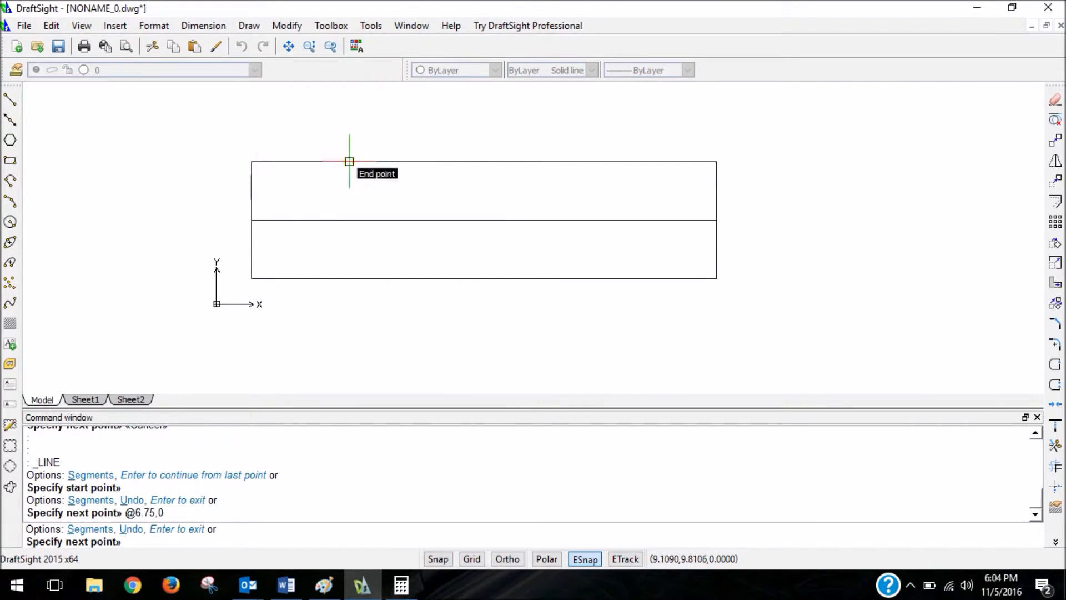
# Continue the line straight down to the rectangle's bottom edge, and delete the horizontal helper segment along the top edge.
pyautogui.click(350, 278)
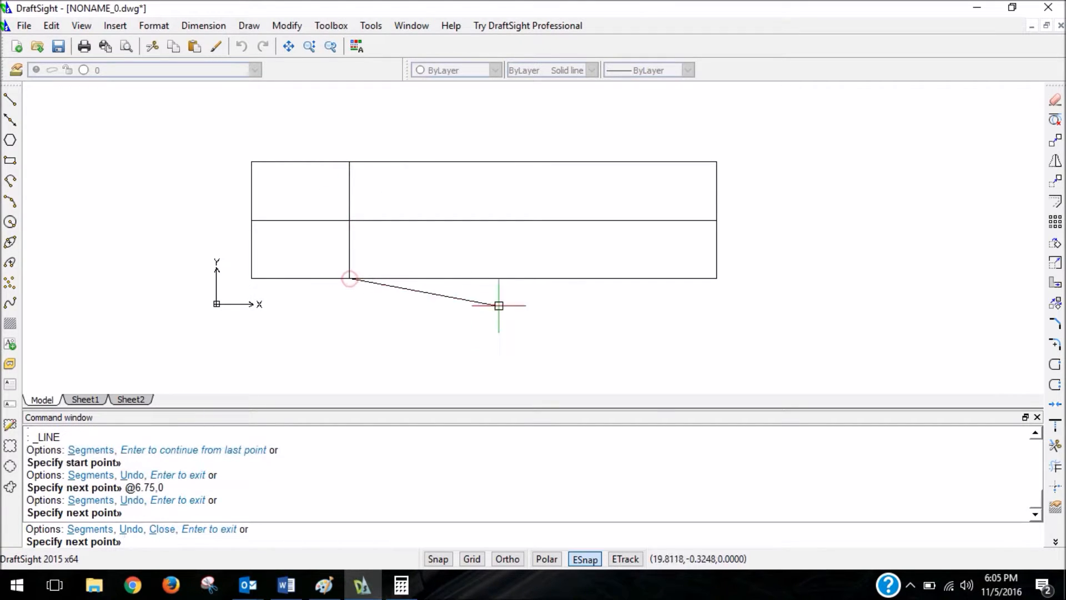
pyautogui.press('Escape')
pyautogui.click(319, 161)
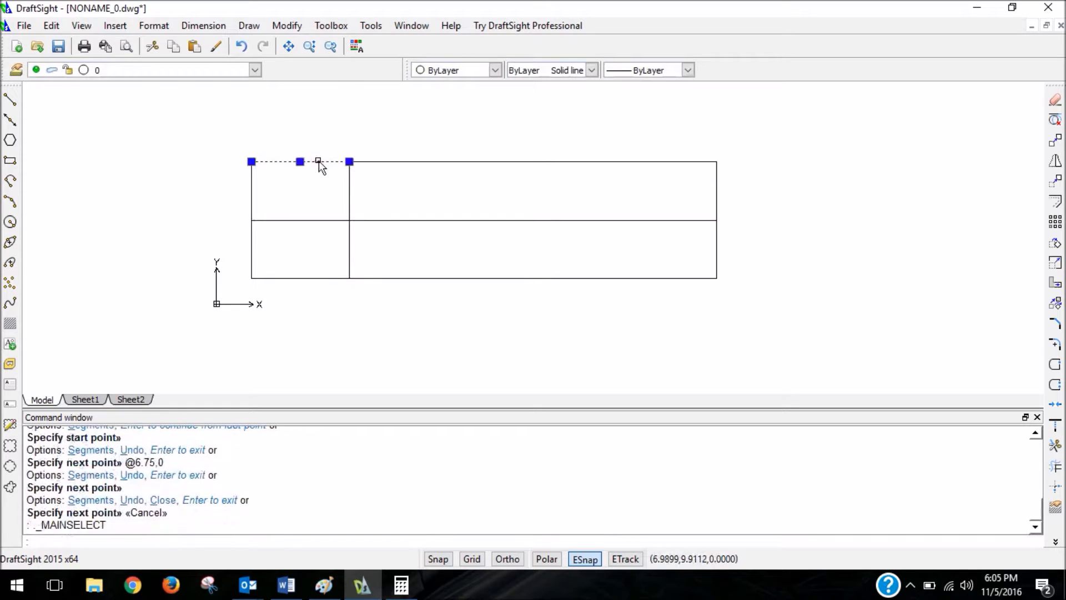
pyautogui.press('Delete')
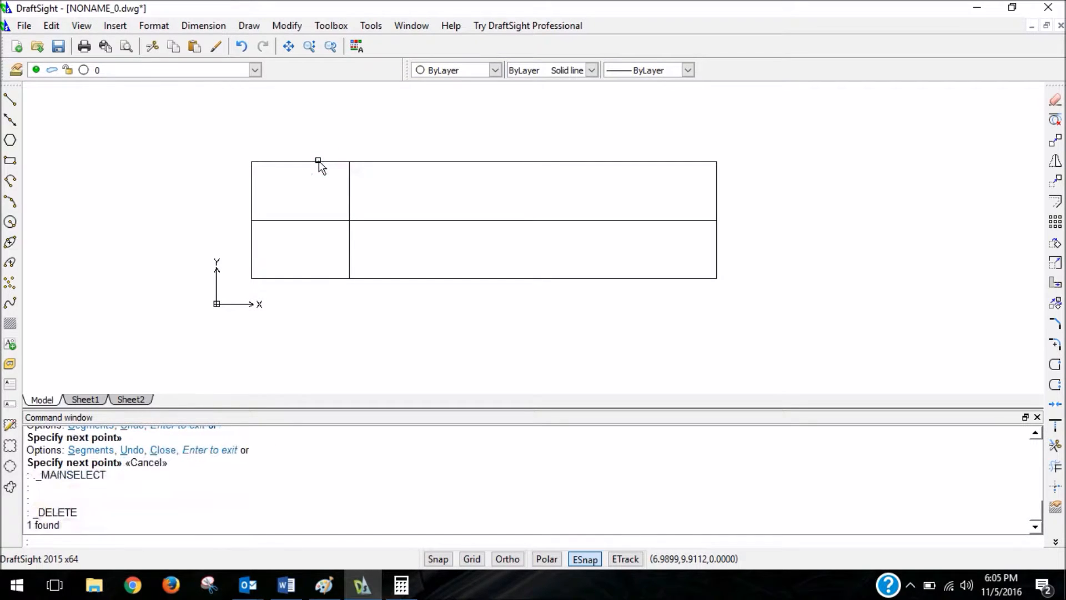
# Draw a horizontal line from the rectangle's upper-right corner along its top edge to @-7,0.
pyautogui.click(10, 99)
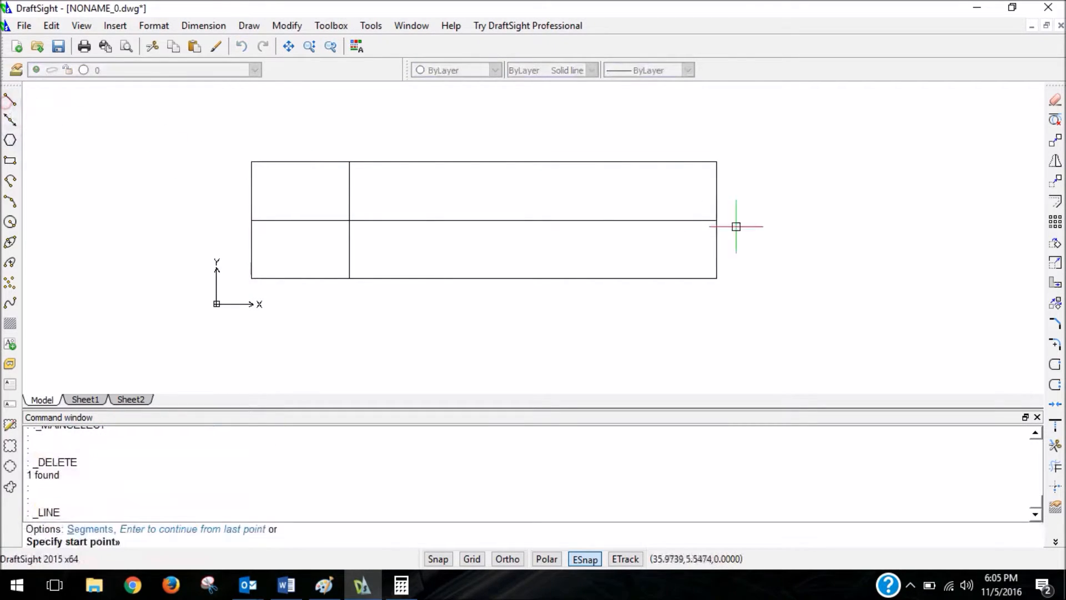
pyautogui.click(716, 161)
pyautogui.write('@-7,0')
pyautogui.press('Return')
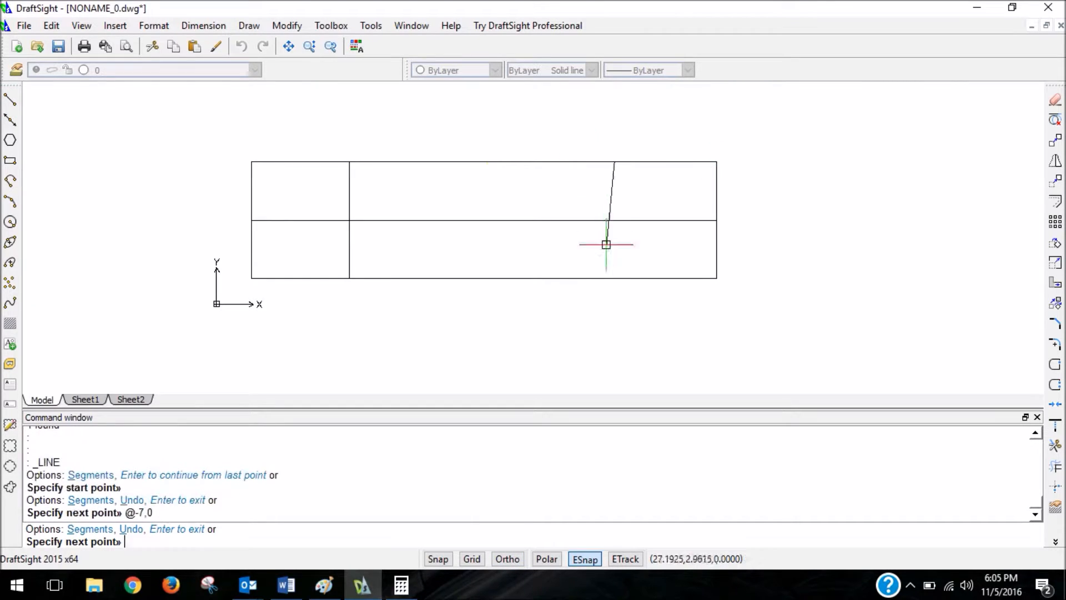
# Continue the line straight down to the rectangle's bottom edge, and delete the 7-unit helper segment along the top edge.
pyautogui.click(614, 277)
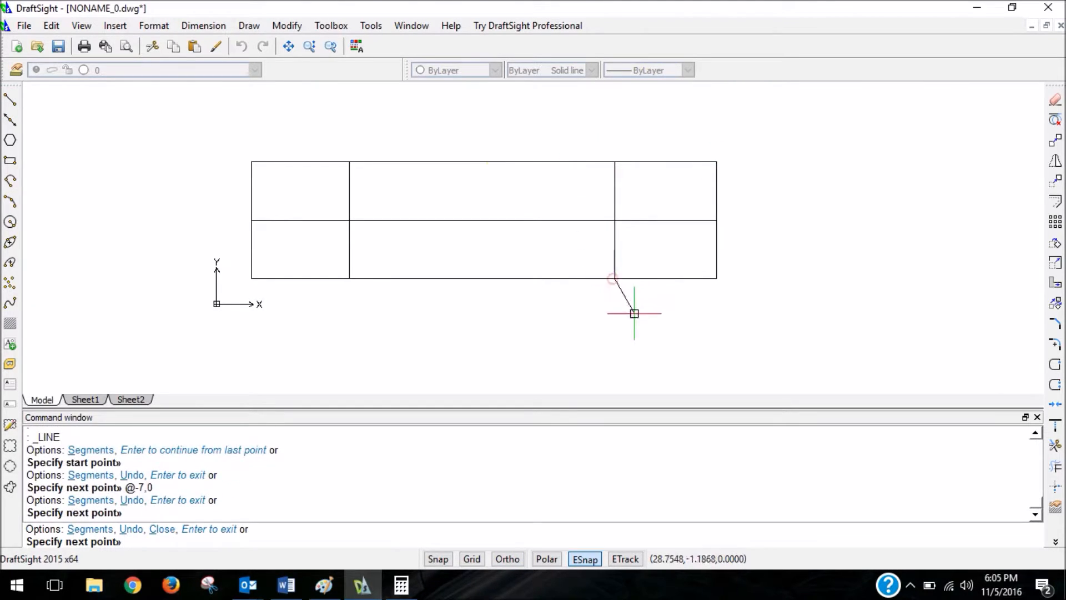
pyautogui.press('Escape')
pyautogui.click(665, 162)
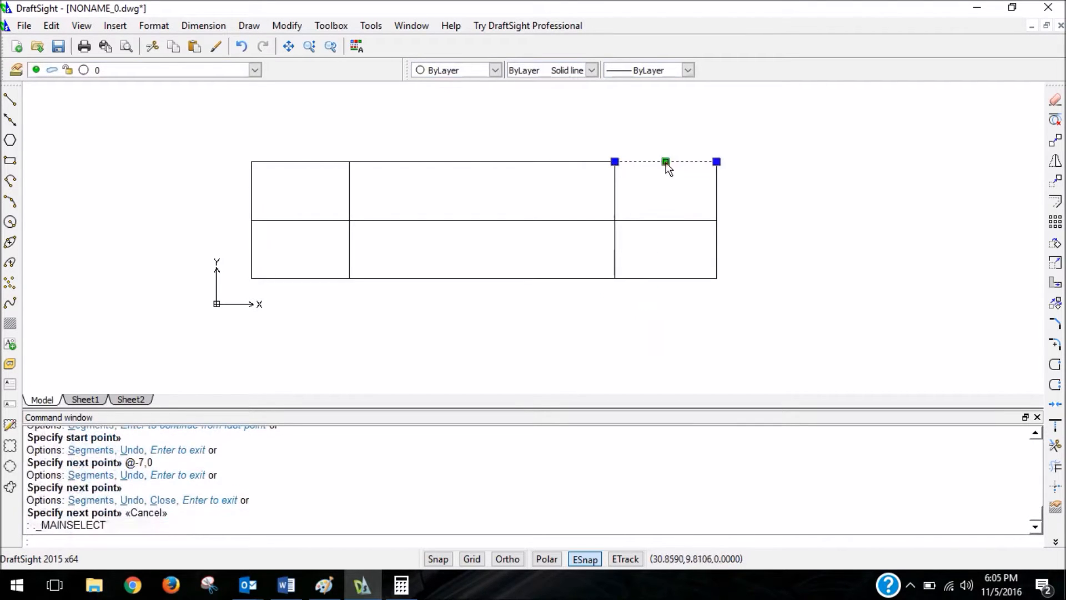
pyautogui.press('Delete')
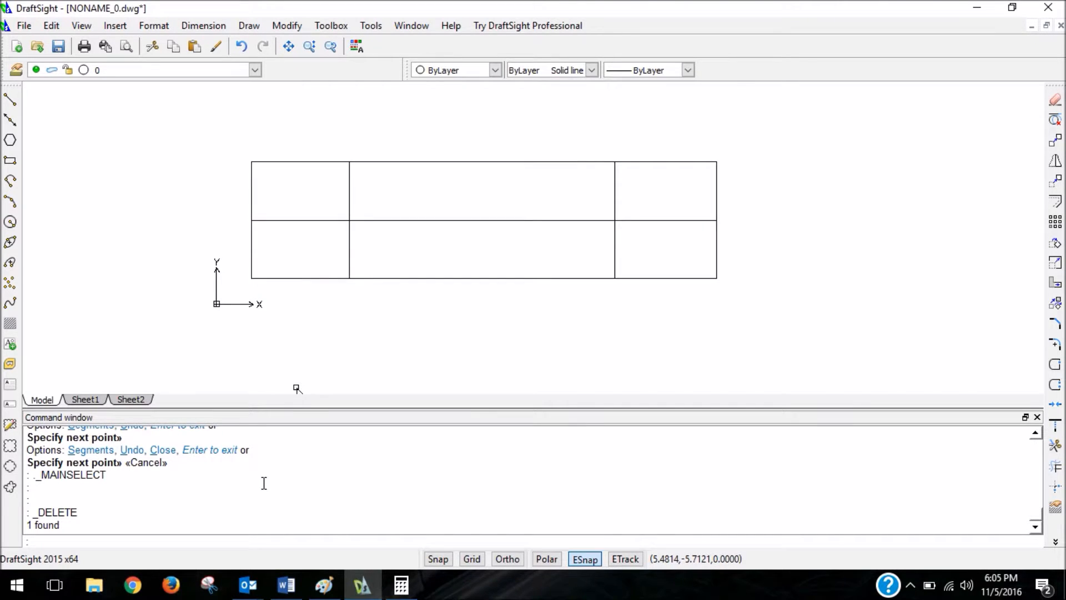
pyautogui.click(366, 221)
pyautogui.press('Escape')
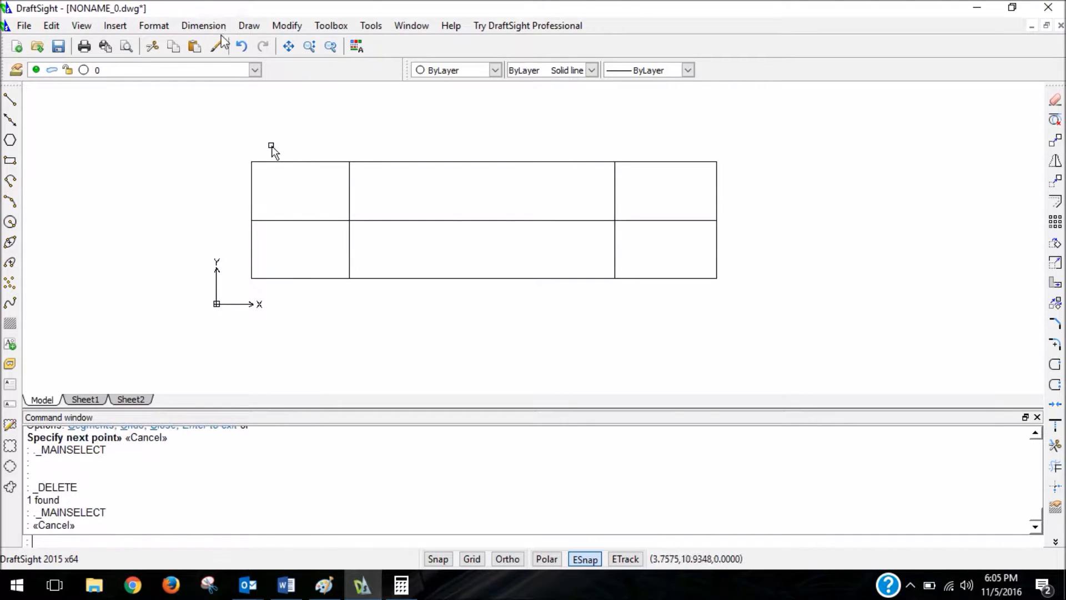
pyautogui.click(10, 100)
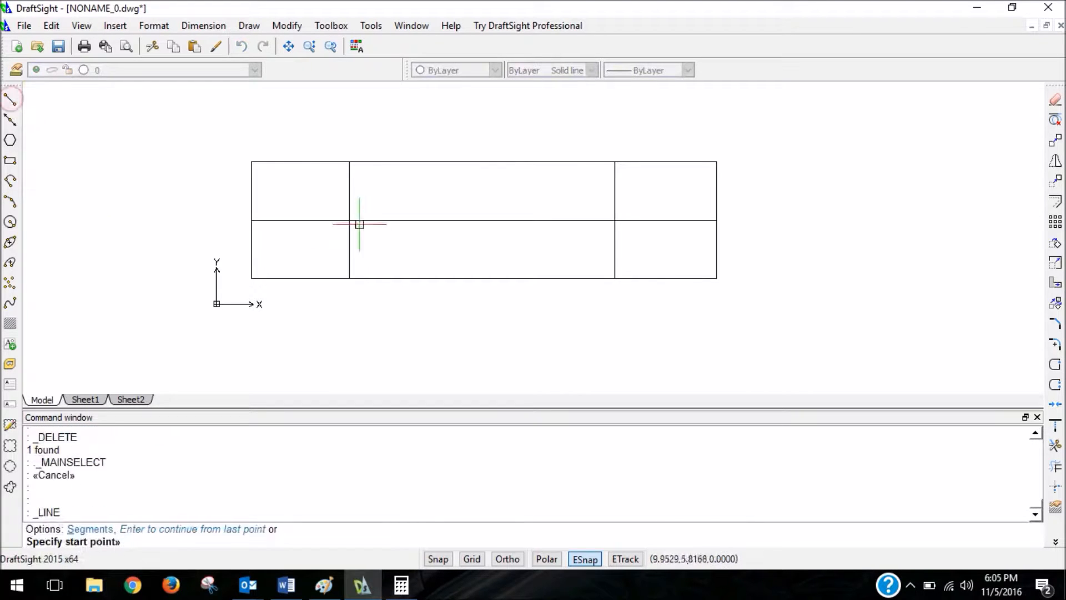
pyautogui.scroll(3, 361, 195)
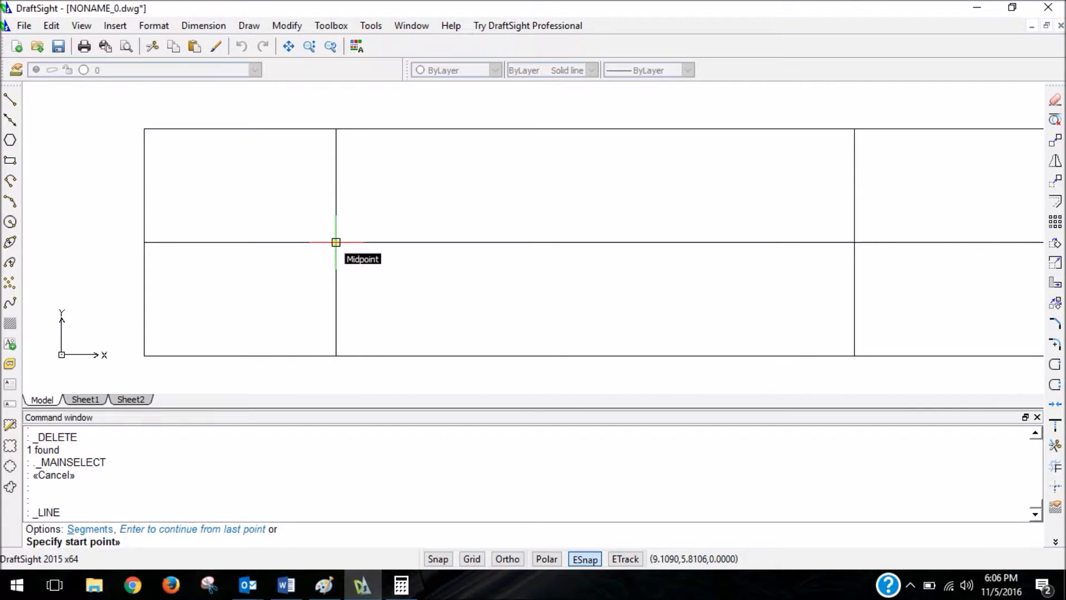
pyautogui.click(336, 242)
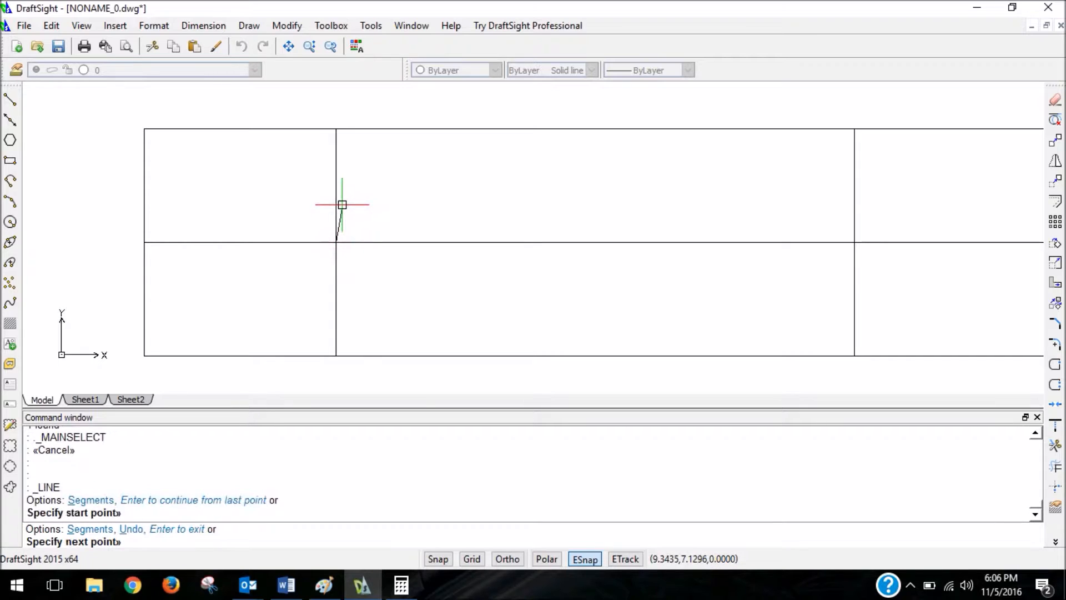
pyautogui.press('F8')
pyautogui.write('@')
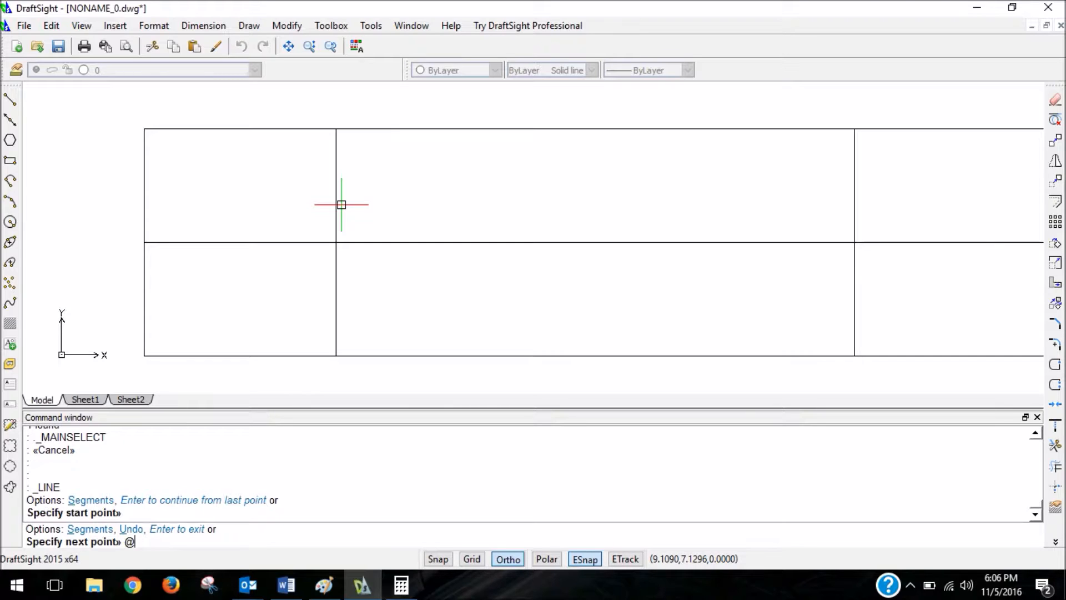
pyautogui.press('BackSpace')
pyautogui.press('F8')
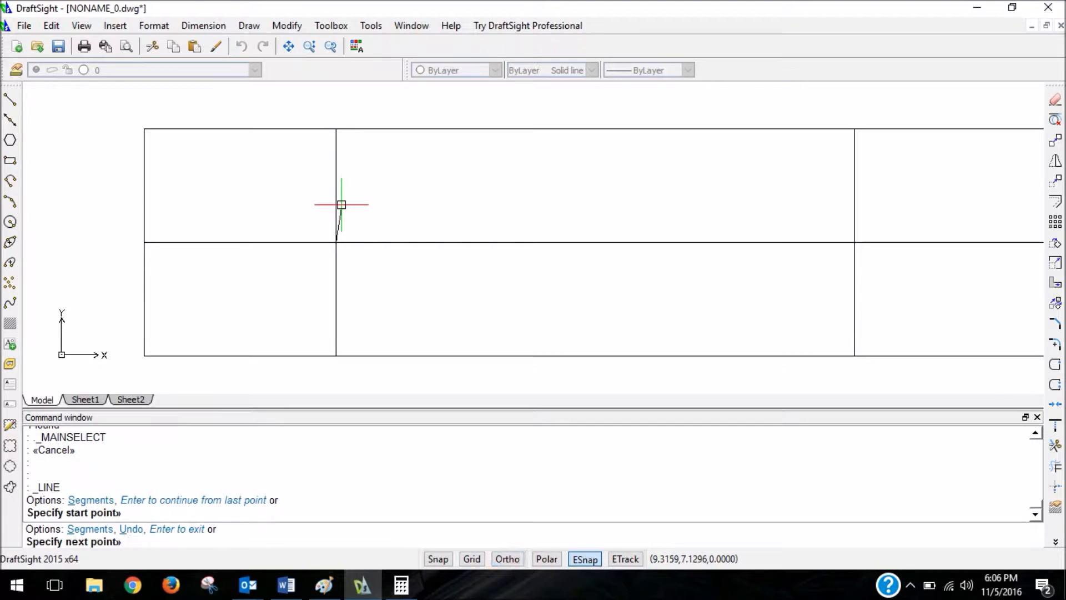
pyautogui.press('Escape')
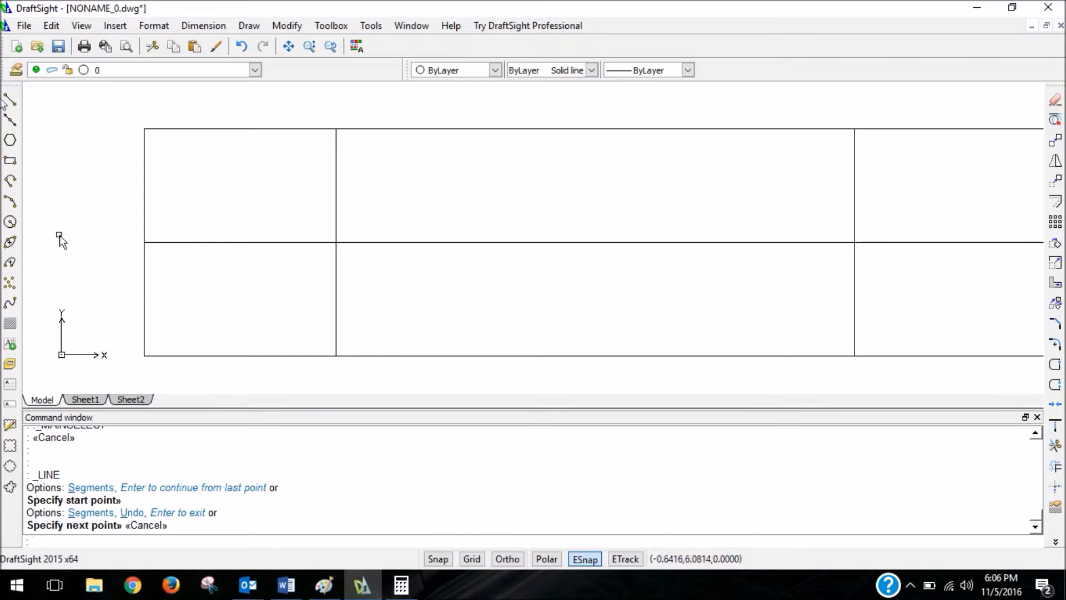
pyautogui.click(10, 99)
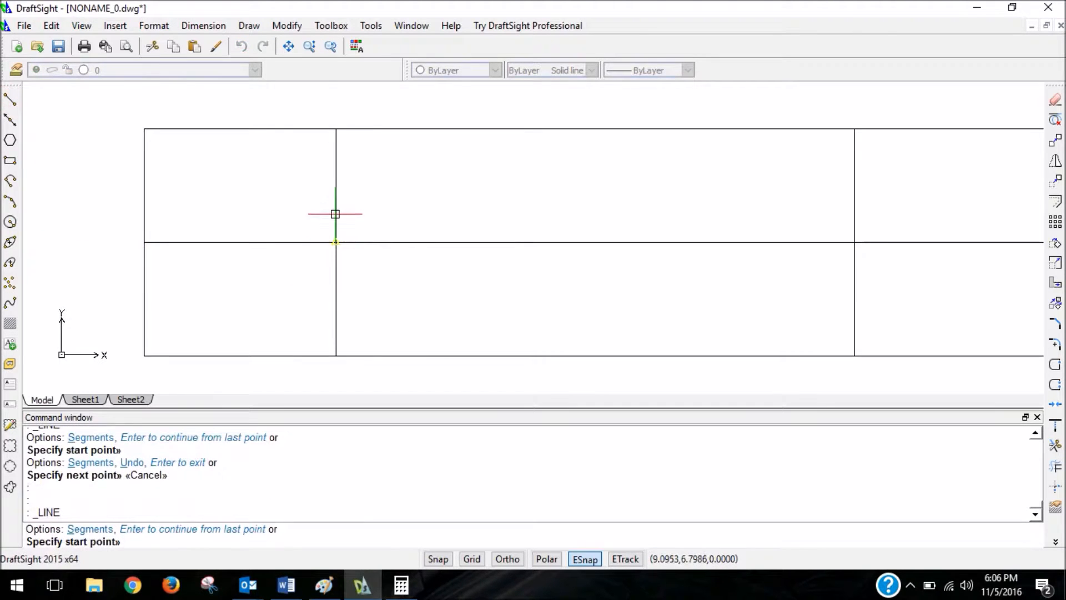
# Switch to Paint and add a 1.625 dimension for the vertical spacing of the nose-side holes to the sketch.
pyautogui.click(324, 585)
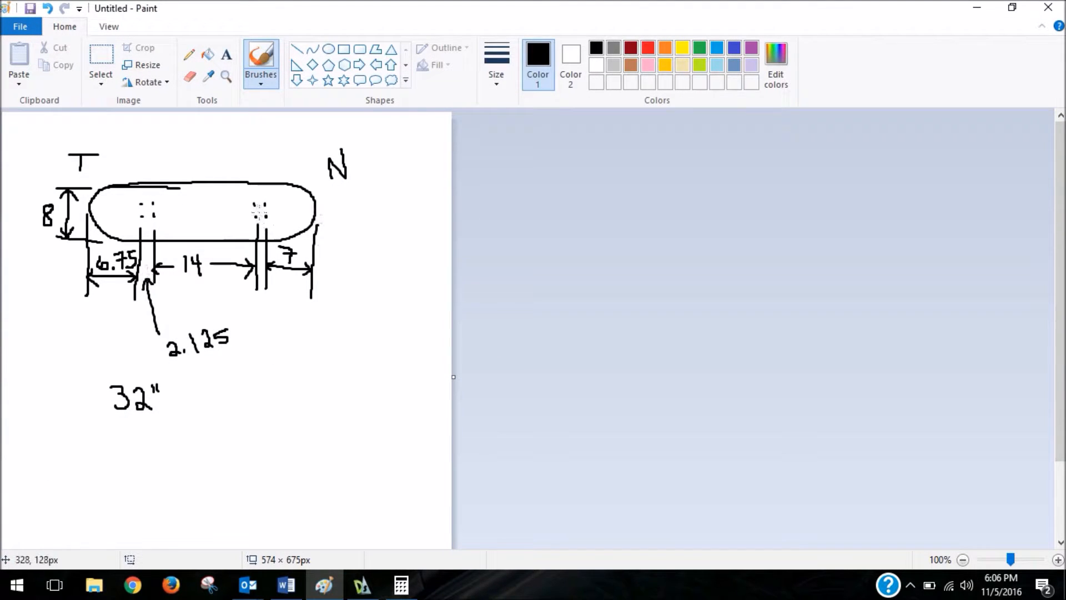
pyautogui.moveTo(270, 204); pyautogui.dragTo(348, 206)
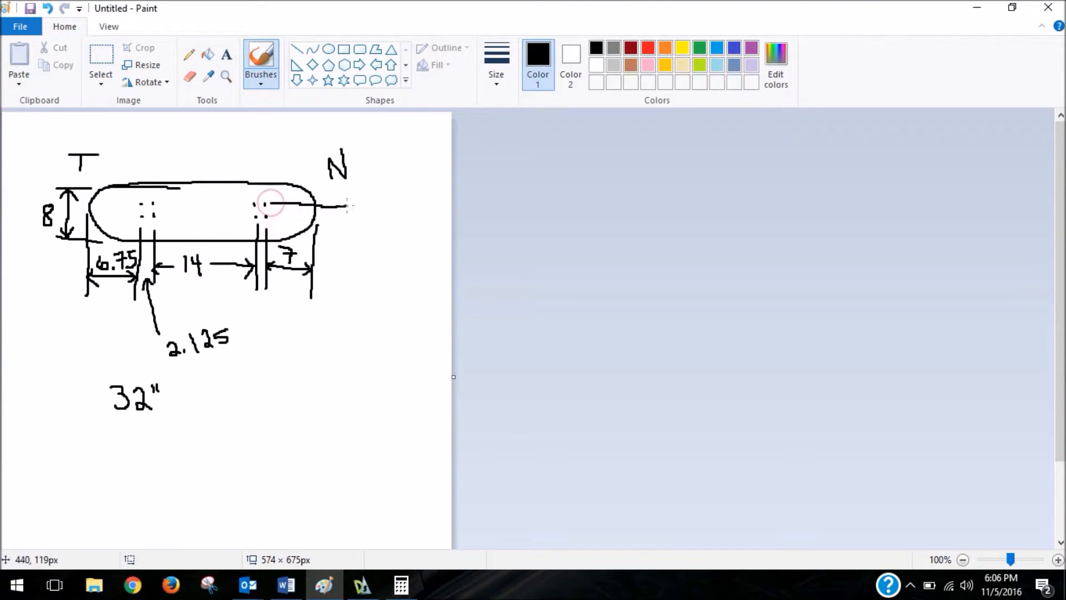
pyautogui.moveTo(270, 218)
pyautogui.mouseDown()
pyautogui.moveTo(348, 218)
pyautogui.moveTo(345, 200)
pyautogui.moveTo(347, 221)
pyautogui.moveTo(394, 208)
pyautogui.moveTo(400, 192)
pyautogui.mouseUp()
pyautogui.click(359, 213)
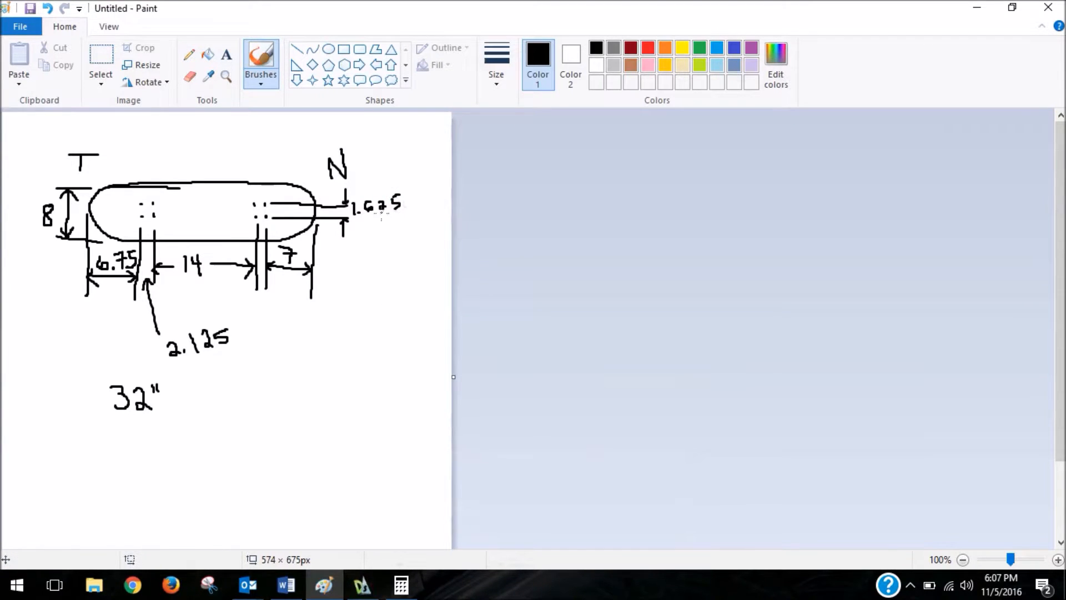
# Switch to Calculator and divide the 1.625 hole spacing by 2.
pyautogui.click(401, 584)
pyautogui.write('1.625/2')
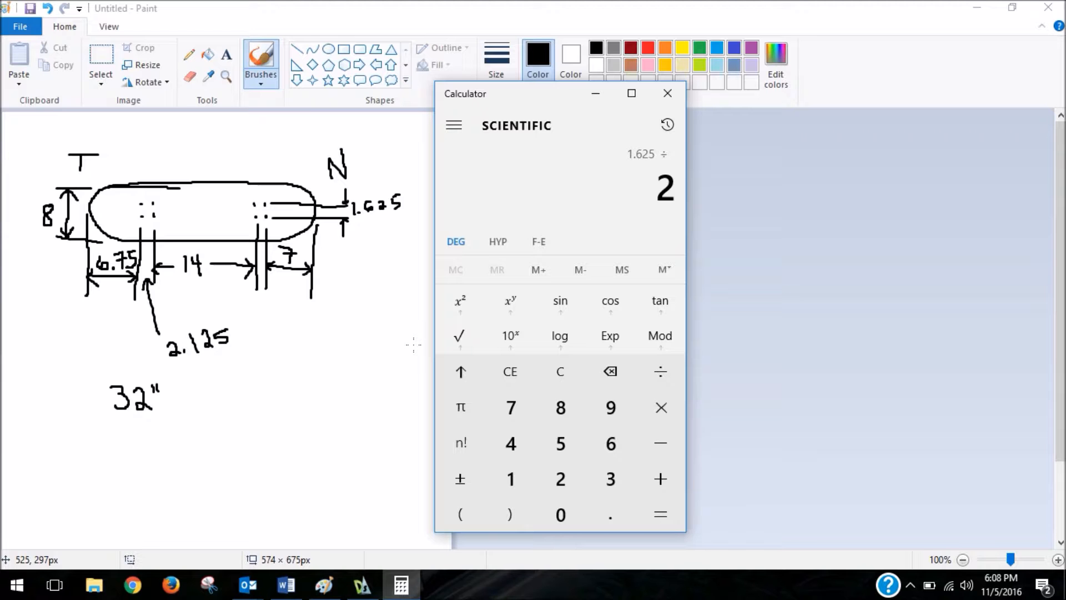
pyautogui.press('Return')
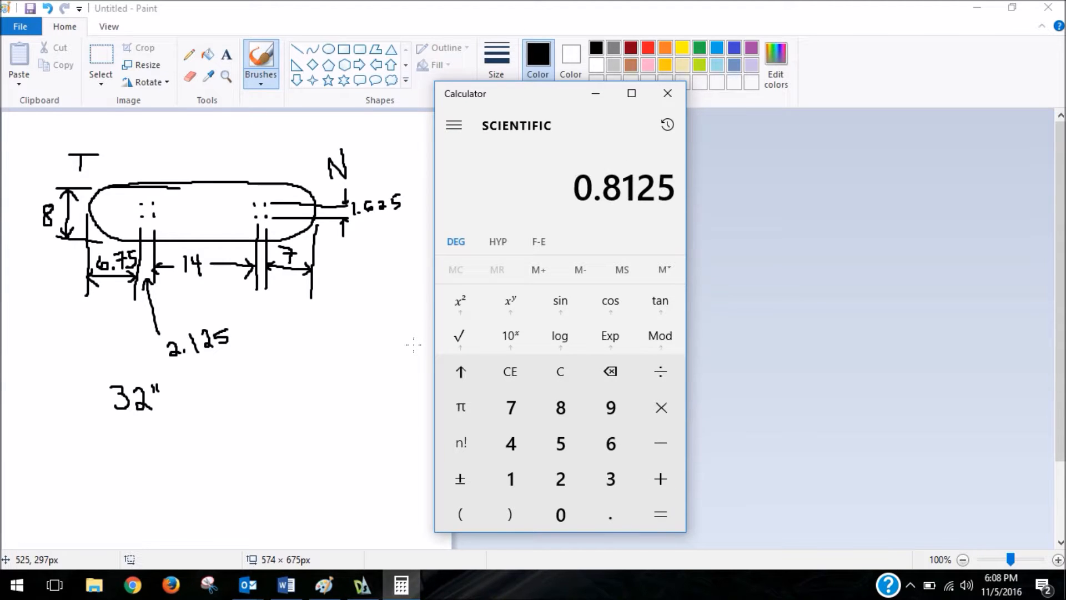
# Switch back to DraftSight and start a line where the left vertical layout line crosses the centerline.
pyautogui.click(358, 594)
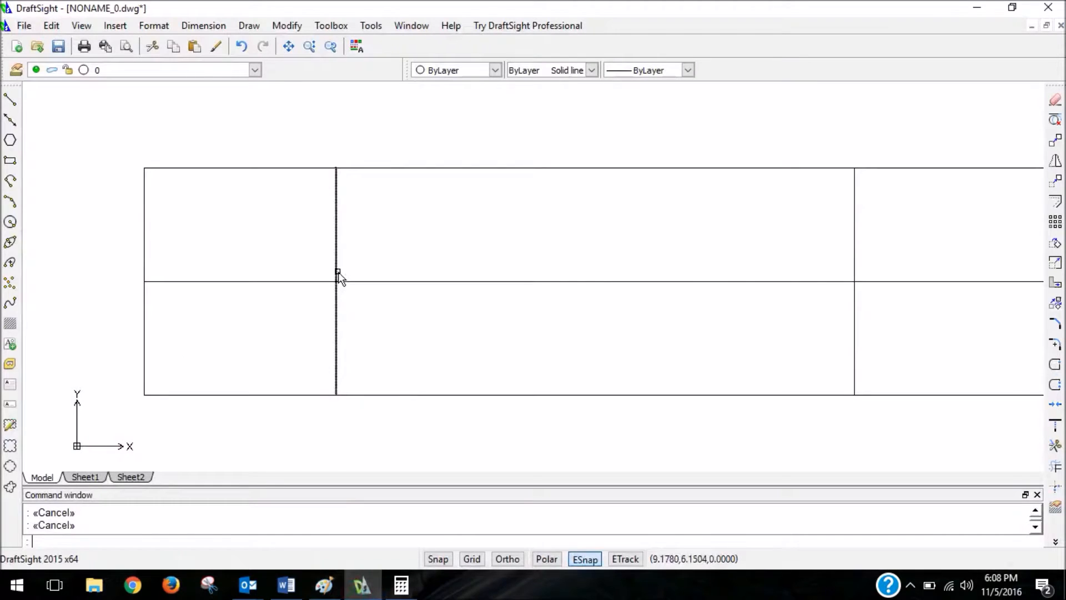
pyautogui.write('l')
pyautogui.press('Return')
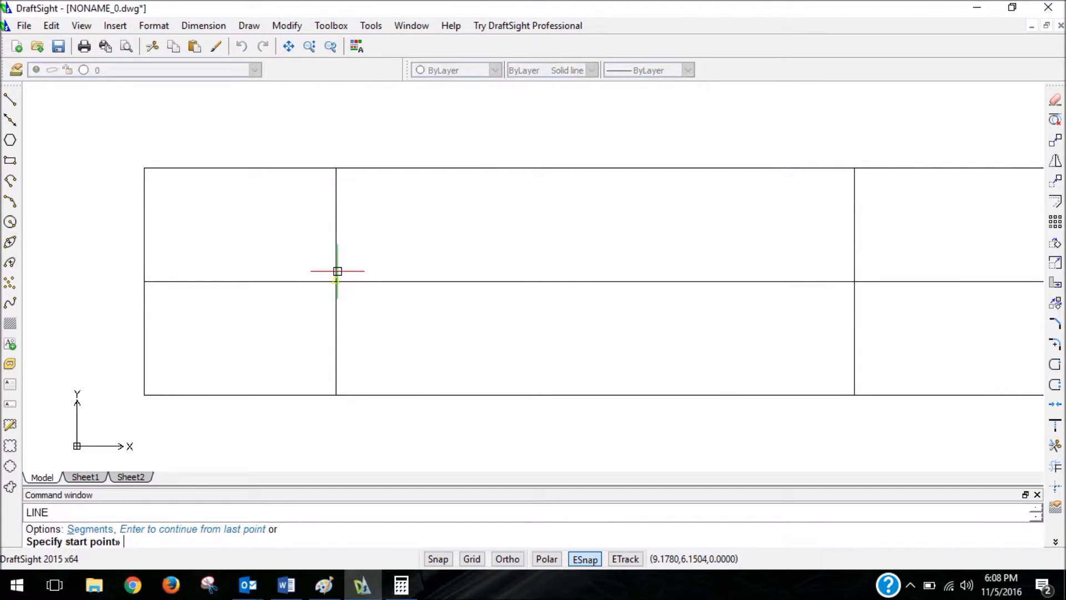
pyautogui.click(336, 281)
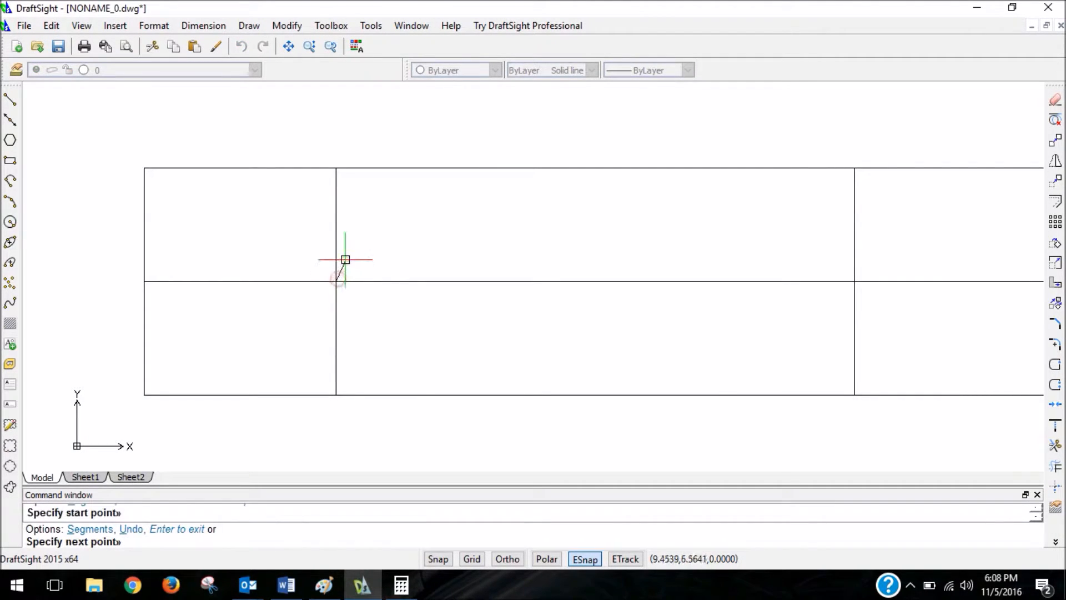
pyautogui.write('0,.8125')
pyautogui.press('Return')
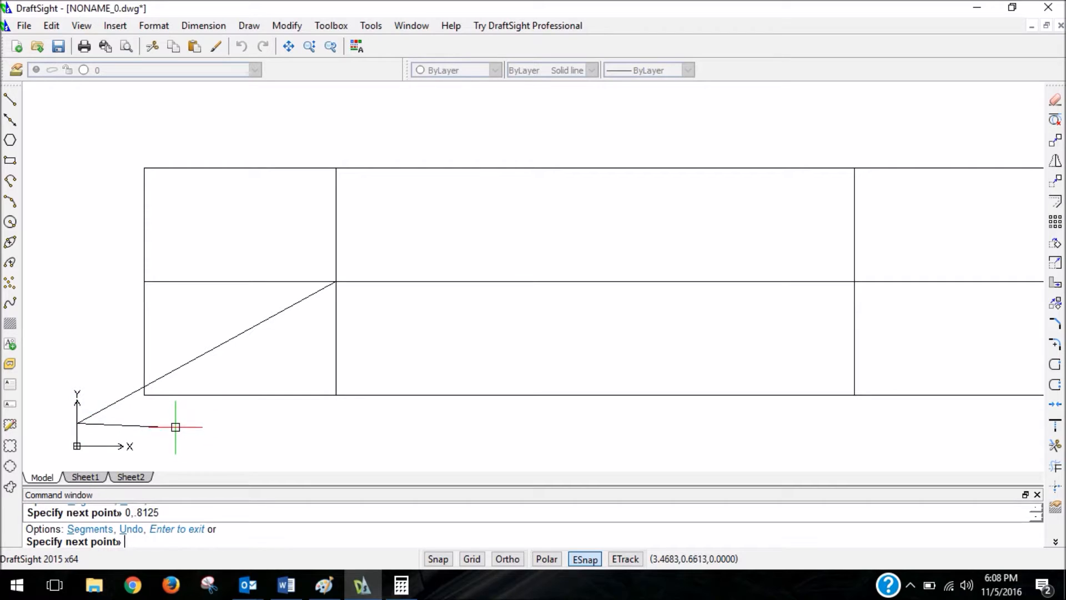
pyautogui.hotkey('ctrl', 'z')
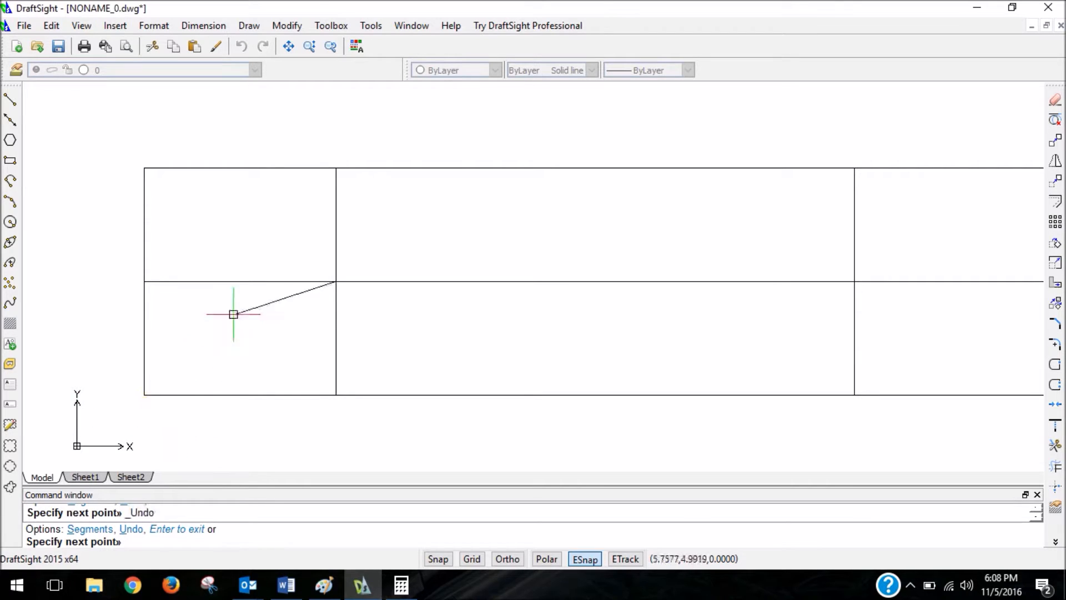
# Draw the line up the left vertical layout line by @0,.8125, and continue it horizontally inward by @2.125,0.
pyautogui.write('@0,.8125')
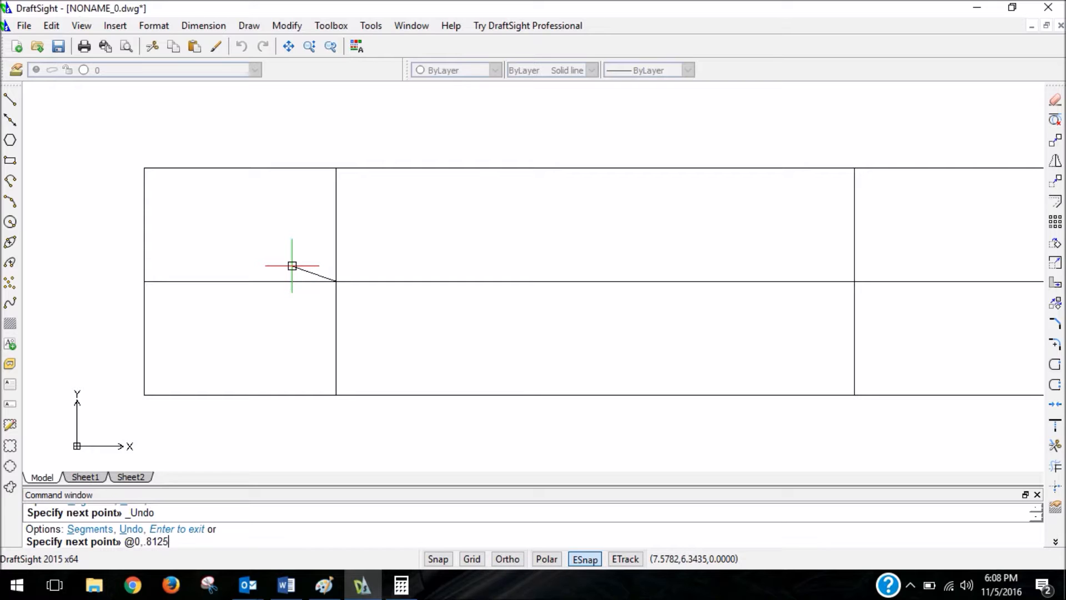
pyautogui.press('Return')
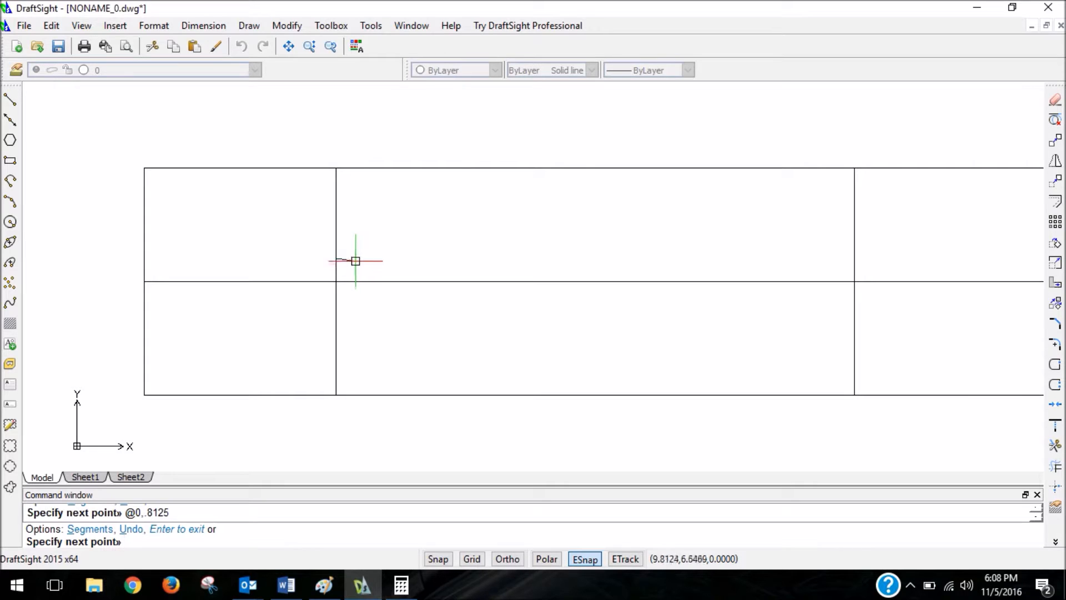
pyautogui.write('@2.125,0')
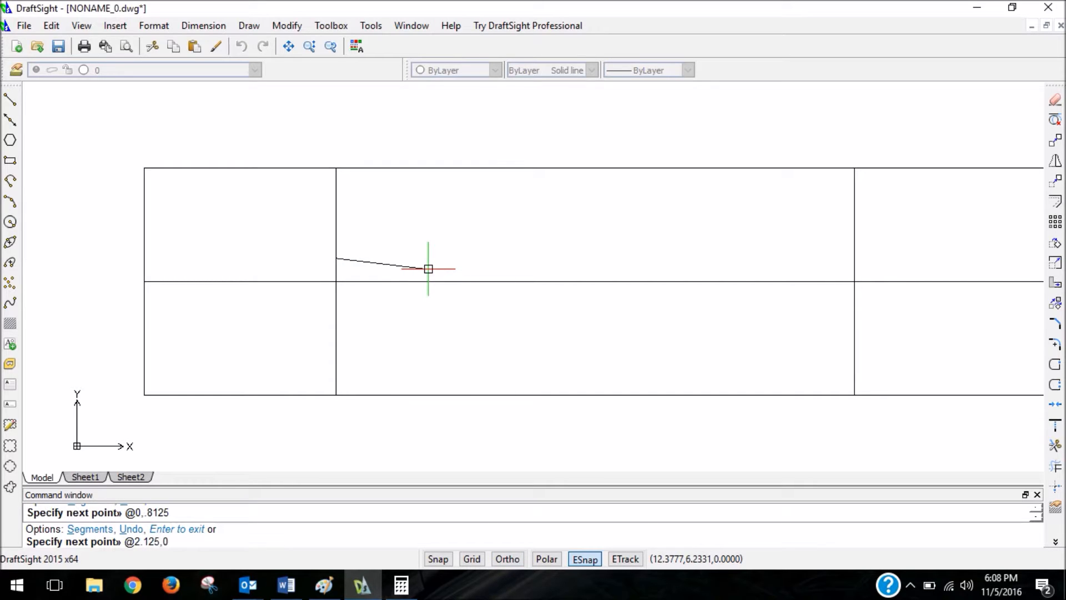
pyautogui.press('Return')
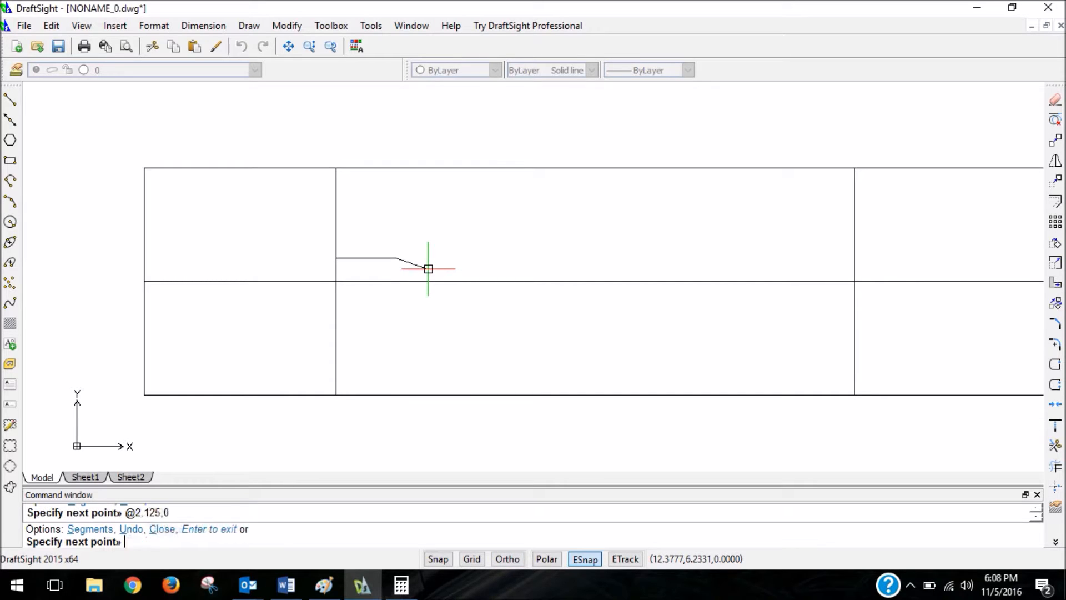
pyautogui.press('Escape')
# Draw a line from the right vertical layout line's crossing with the centerline to @0,.8125, and continue it inward by @-2.125,0.
pyautogui.write('l')
pyautogui.press('Return')
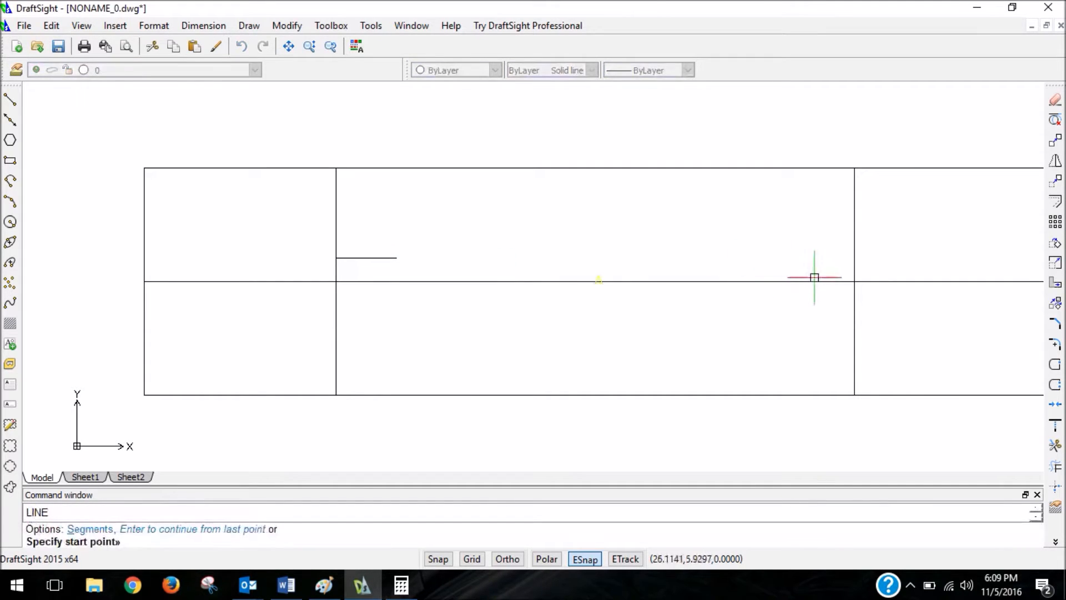
pyautogui.click(849, 281)
pyautogui.write('@0,.8125')
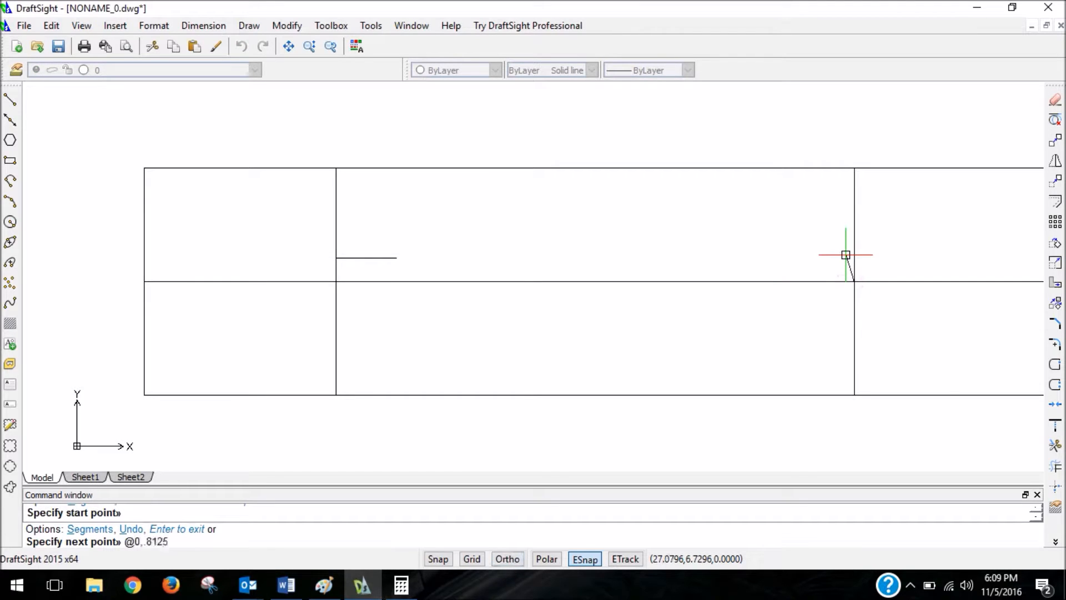
pyautogui.press('Return')
pyautogui.write('@-2')
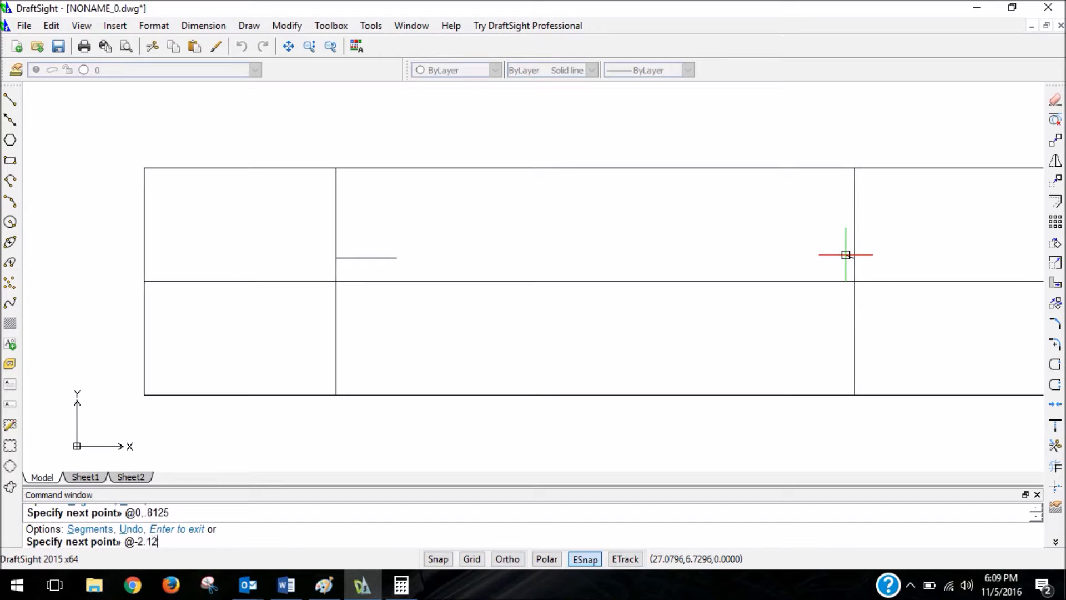
pyautogui.press('Return')
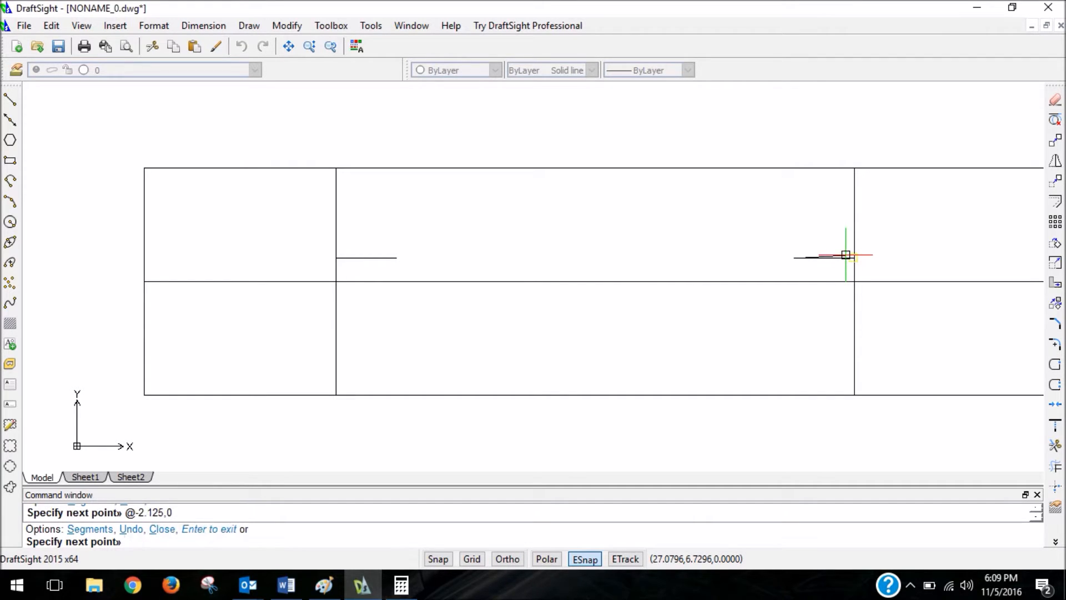
pyautogui.press('Escape')
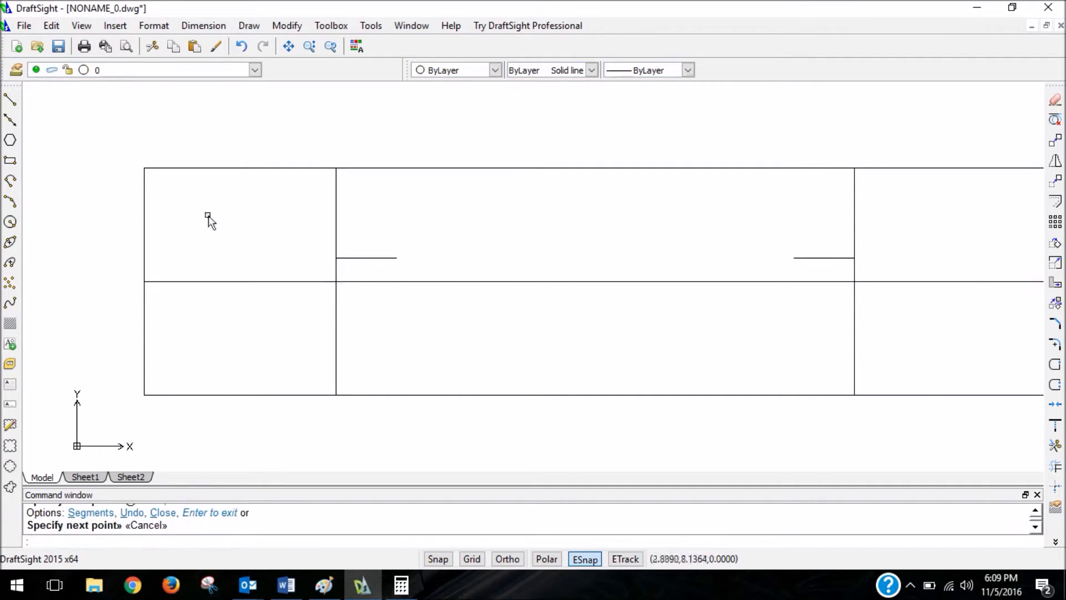
# Draw a 3/16 diameter circle centred where the left short horizontal line meets the left vertical layout line.
pyautogui.click(10, 221)
pyautogui.scroll(4, 331, 255)
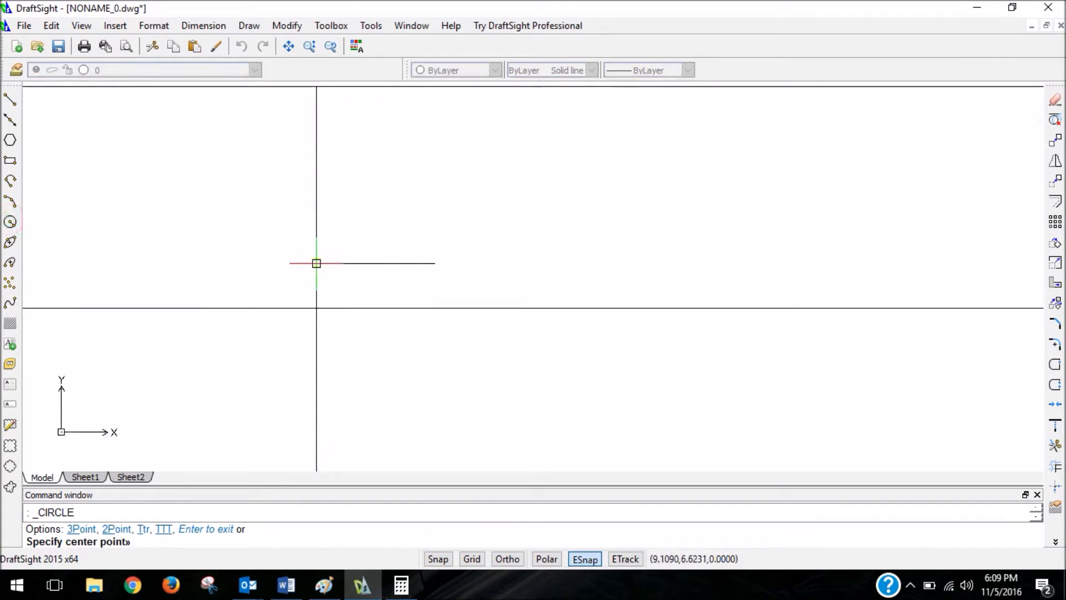
pyautogui.click(316, 263)
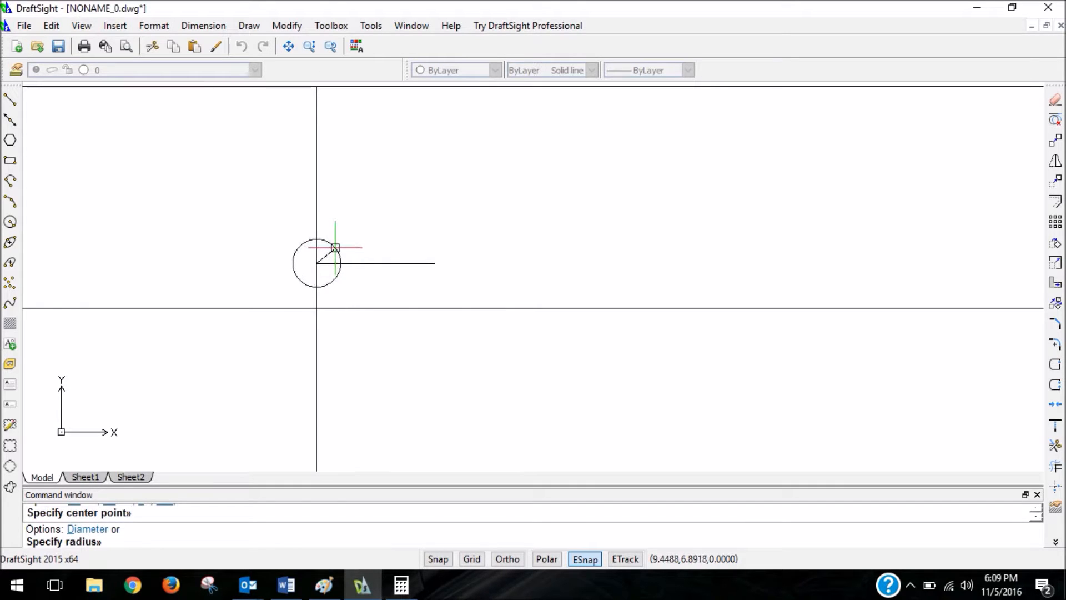
pyautogui.press('Return')
pyautogui.write('3/16')
pyautogui.press('Return')
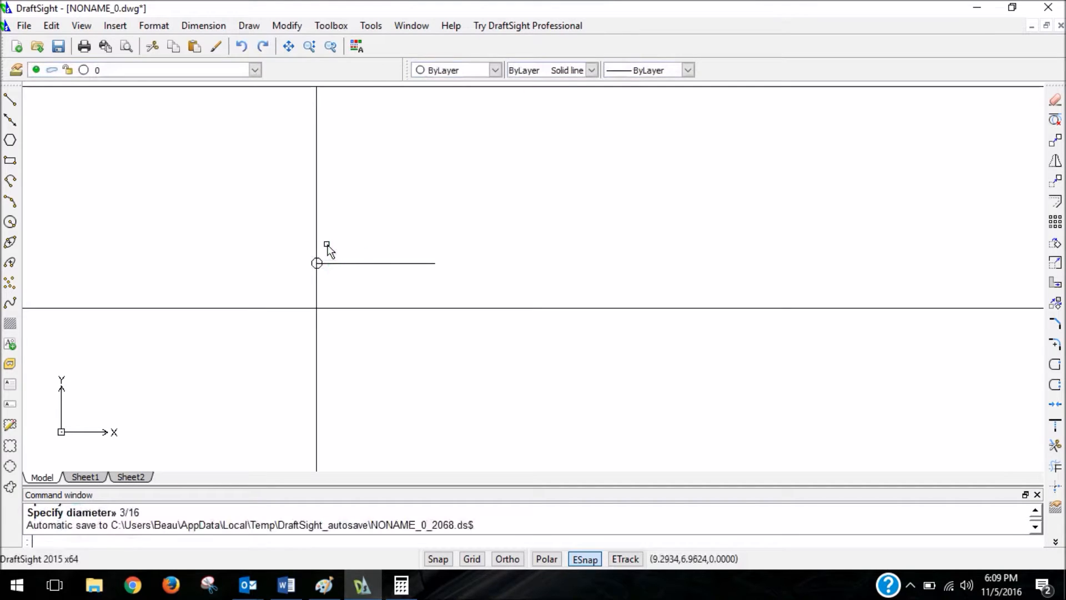
pyautogui.write('l')
pyautogui.press('Return')
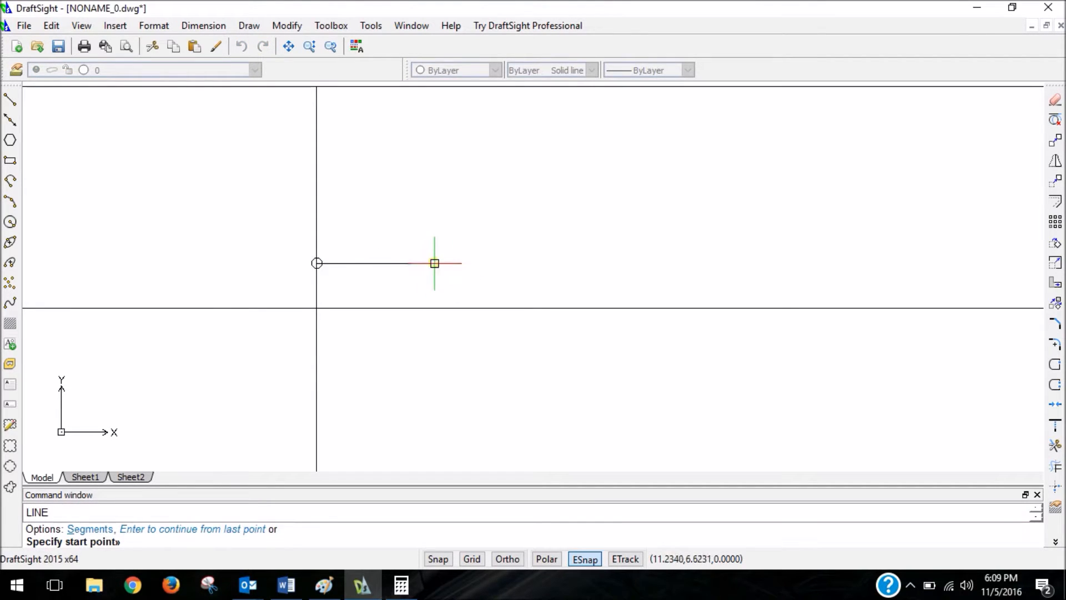
pyautogui.click(435, 263)
pyautogui.press('Escape')
# Try a circle of radius 3/16 at the inner end of the left short horizontal line, and undo it.
pyautogui.write('c')
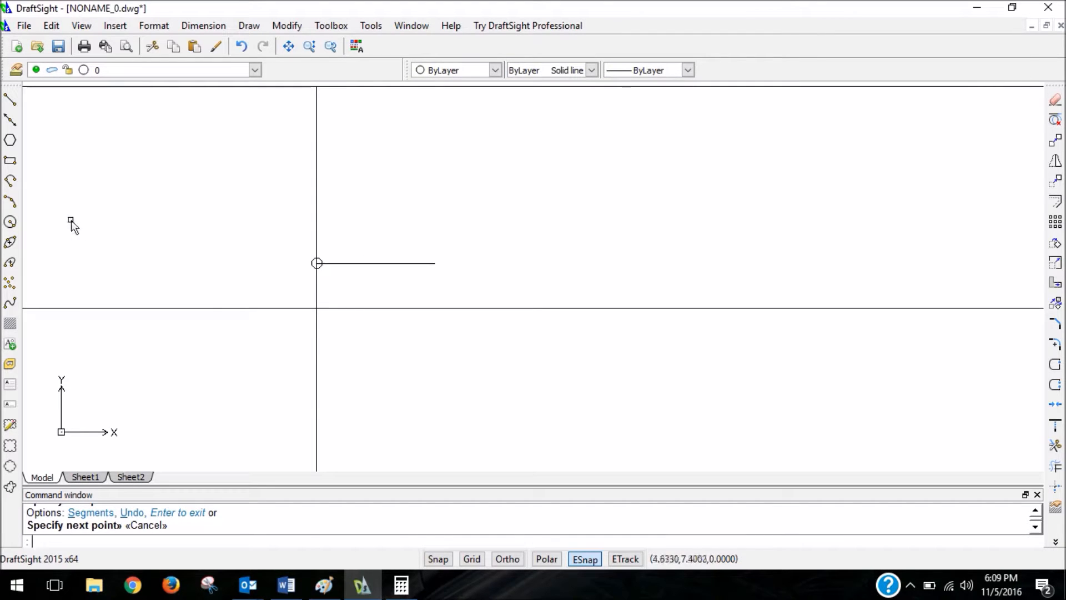
pyautogui.click(10, 222)
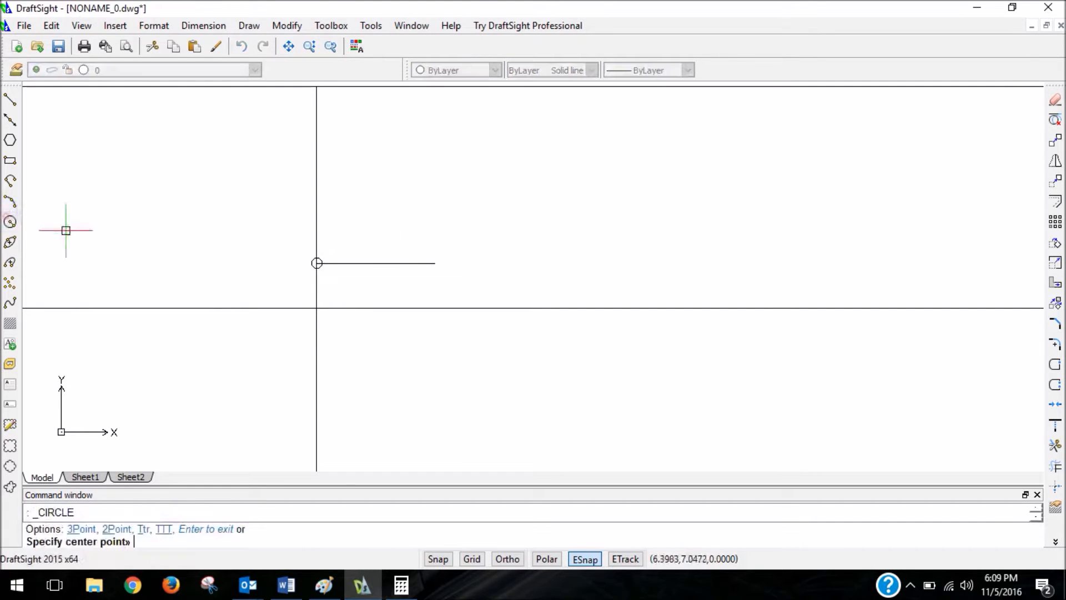
pyautogui.click(435, 263)
pyautogui.write('3/16')
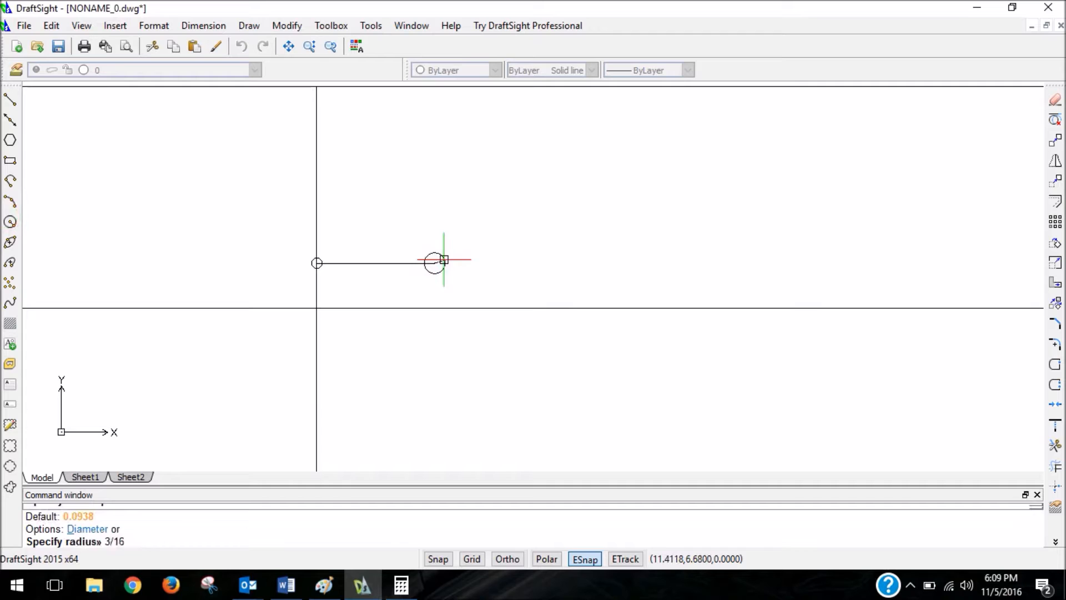
pyautogui.press('Return')
pyautogui.hotkey('ctrl', 'z')
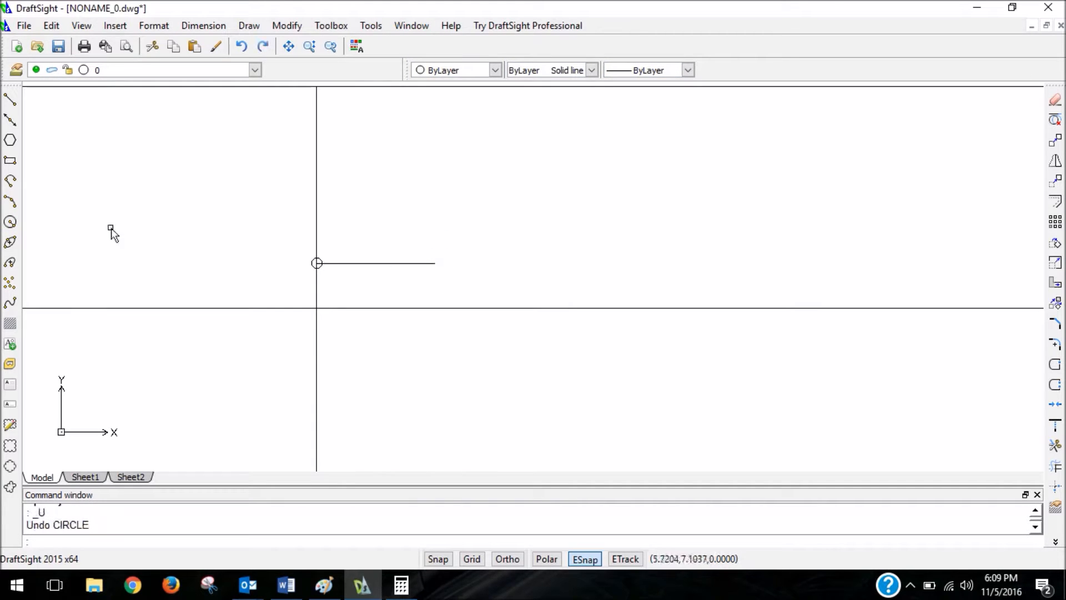
# Draw a 3/16 diameter circle centred on the inner end of the left short horizontal line.
pyautogui.click(10, 222)
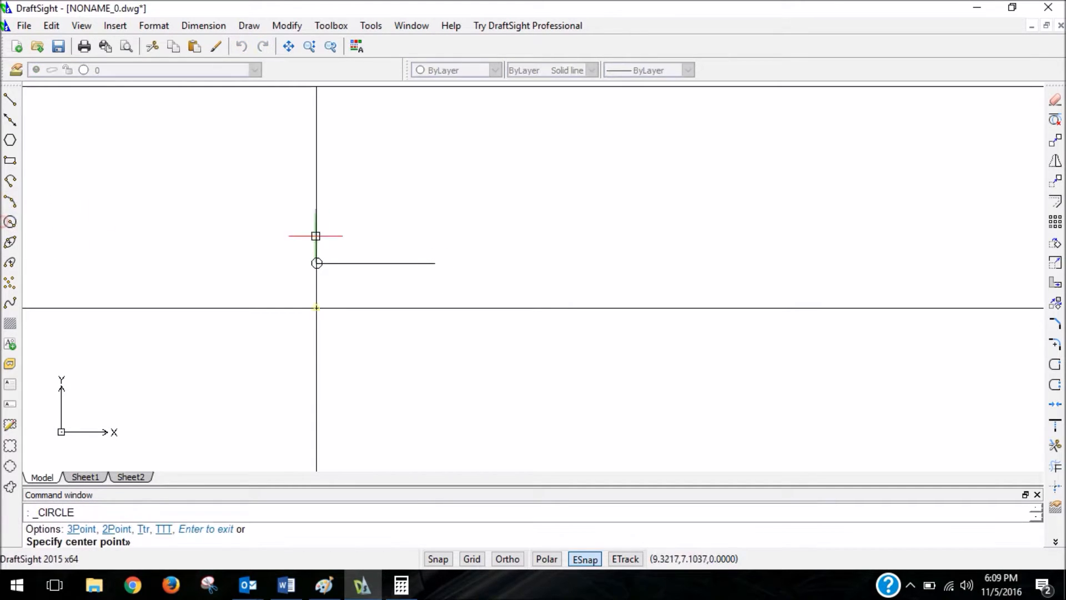
pyautogui.click(435, 262)
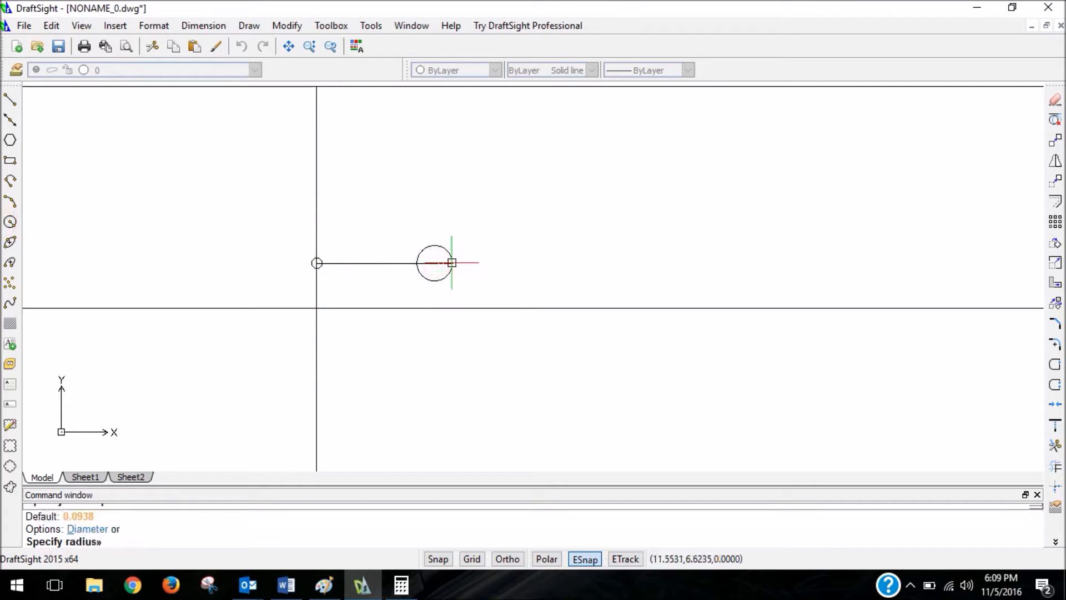
pyautogui.write('d')
pyautogui.press('Return')
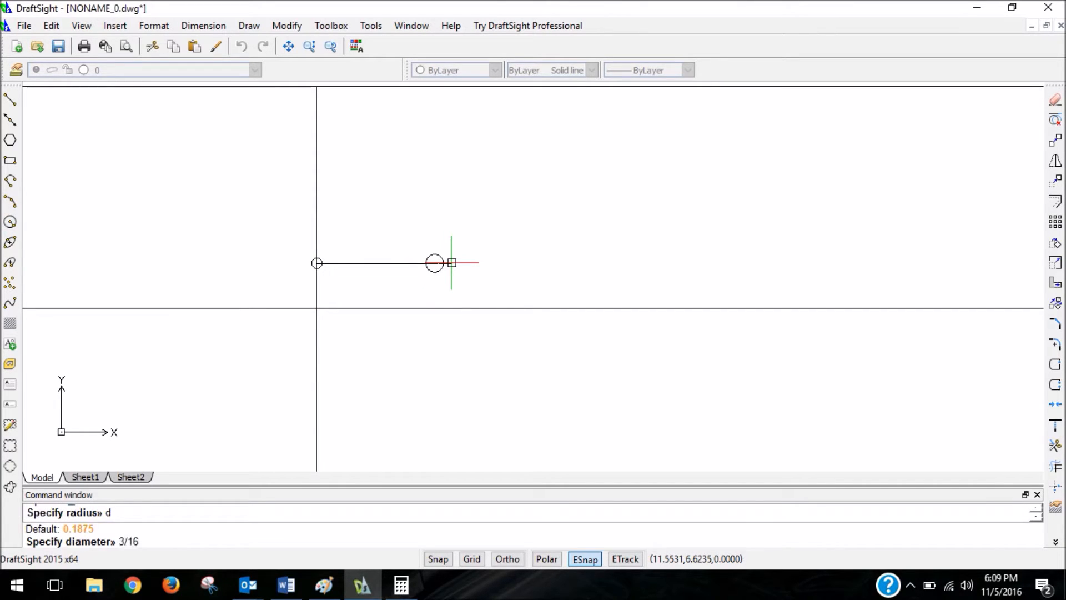
pyautogui.press('Return')
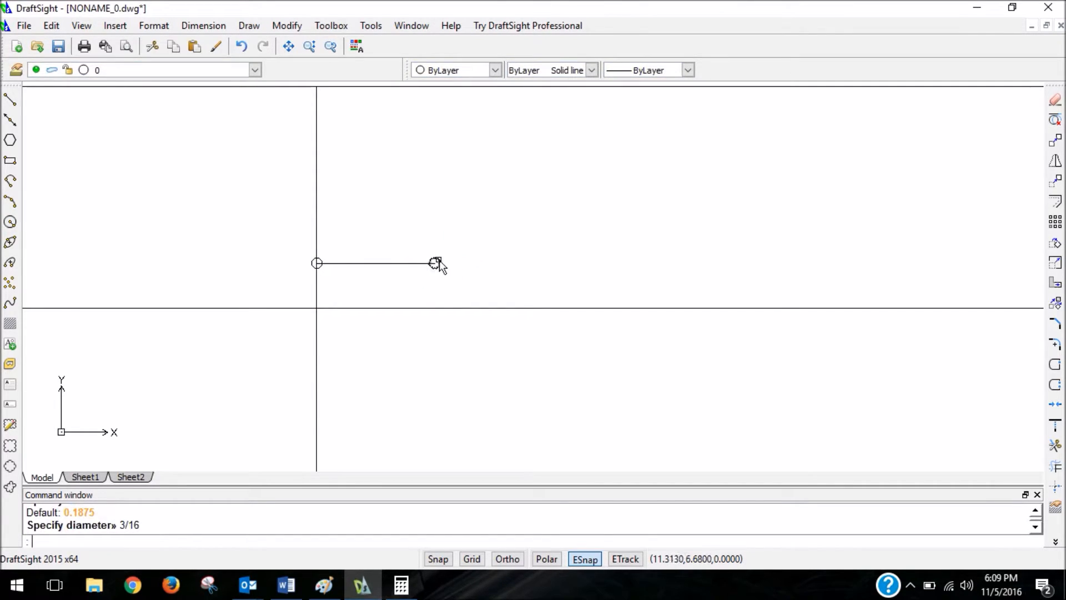
# Copy the circle at the left short line's inner end from its centre to both ends of the right short horizontal line.
pyautogui.click(437, 263)
pyautogui.scroll(-2, 610, 263)
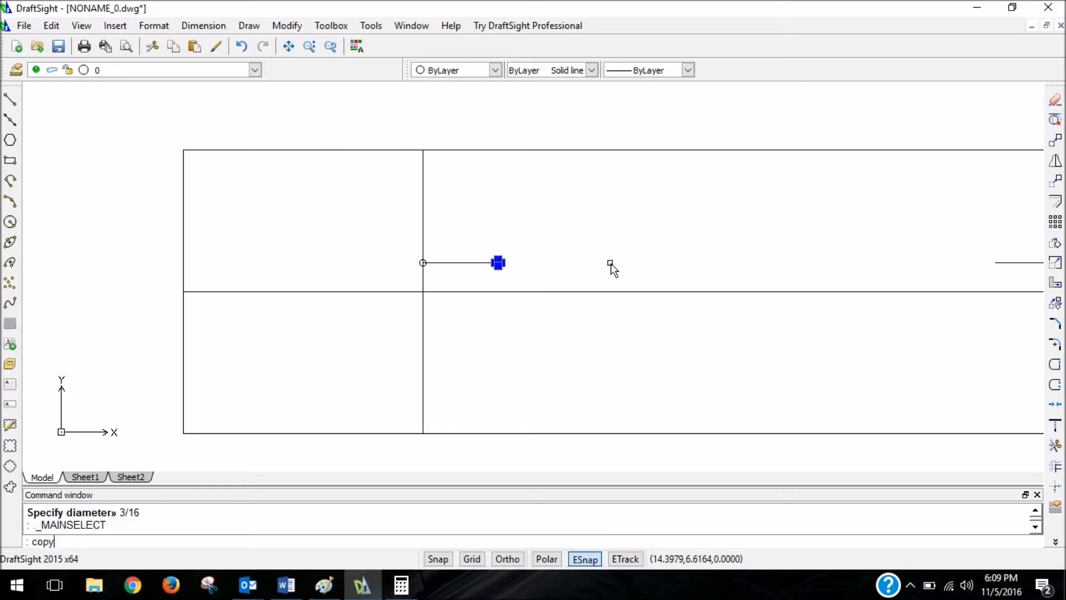
pyautogui.scroll(5, 608, 233)
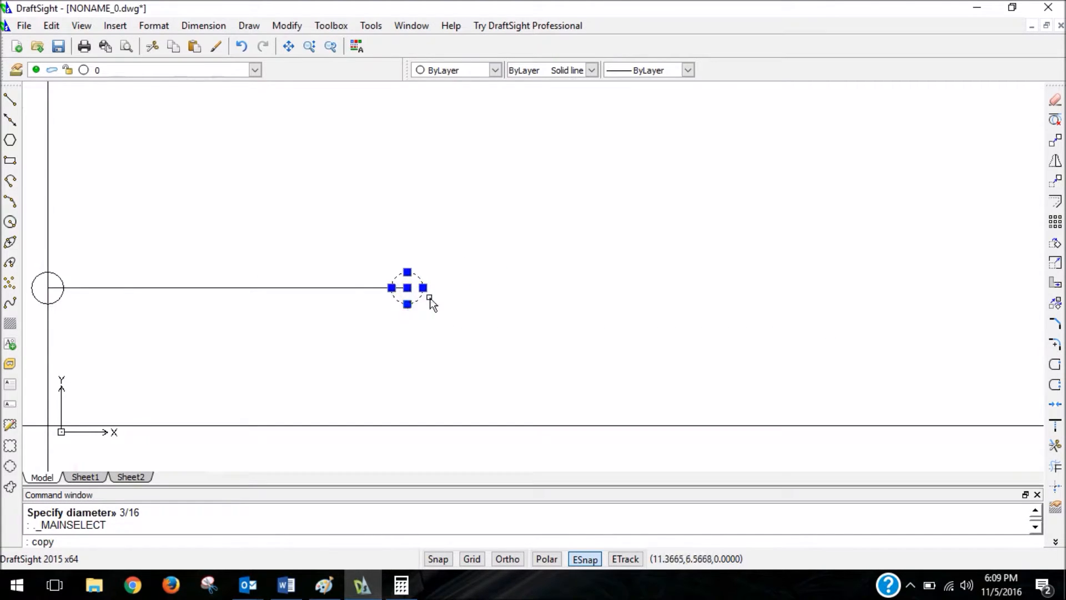
pyautogui.scroll(-5, 431, 302)
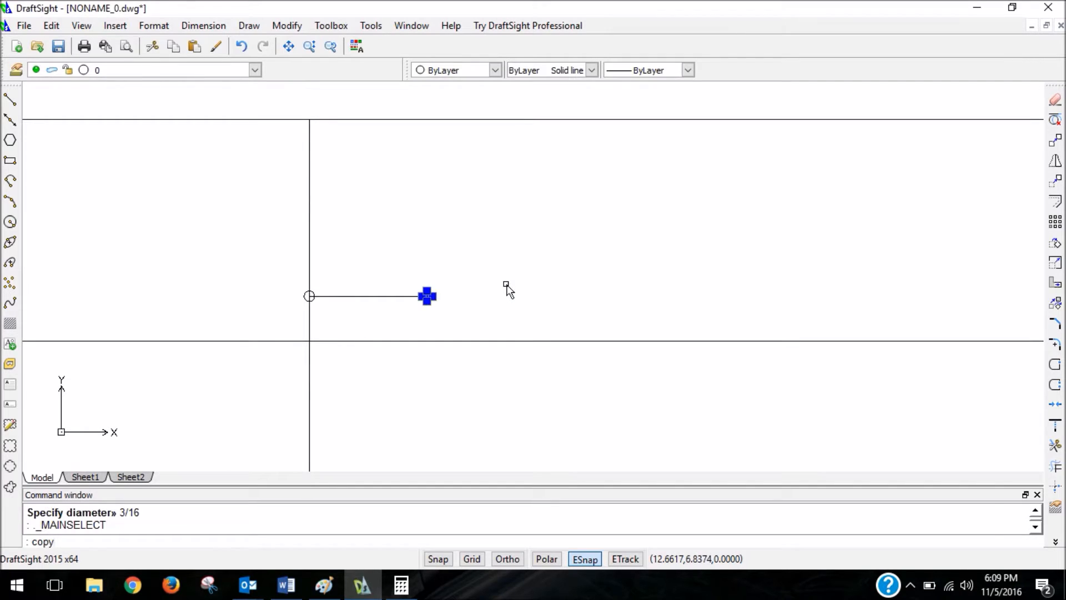
pyautogui.press('Return')
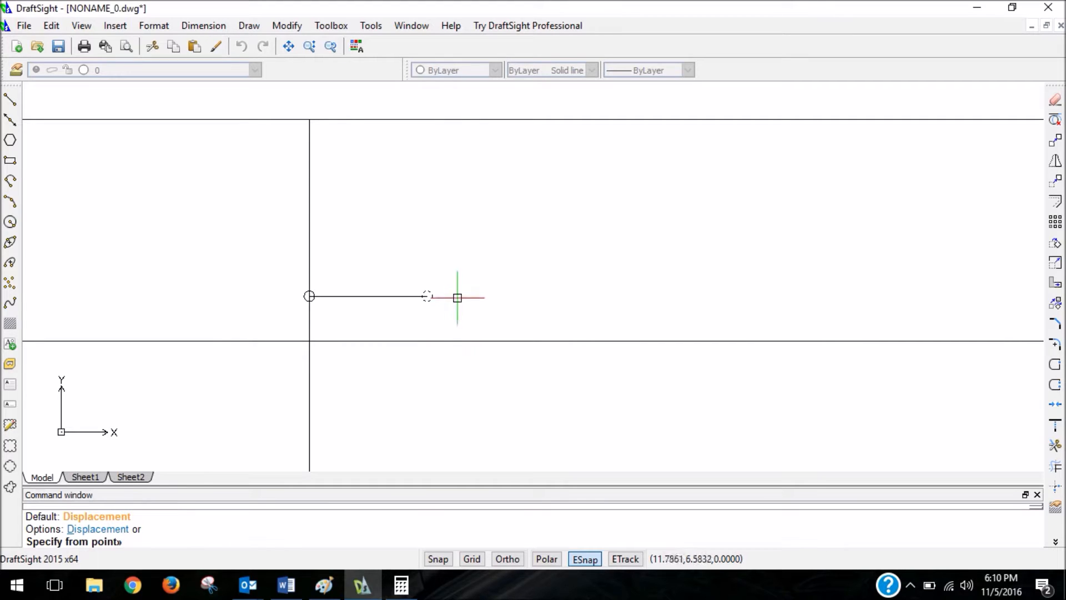
pyautogui.scroll(4, 451, 298)
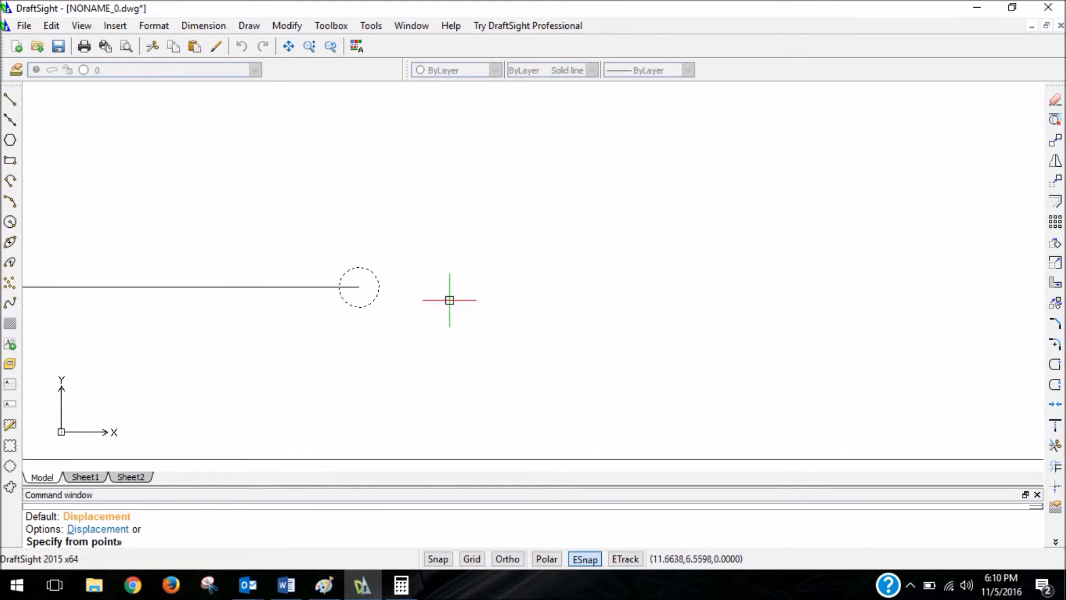
pyautogui.click(359, 286)
pyautogui.scroll(-3, 359, 287)
pyautogui.scroll(-4, 395, 306)
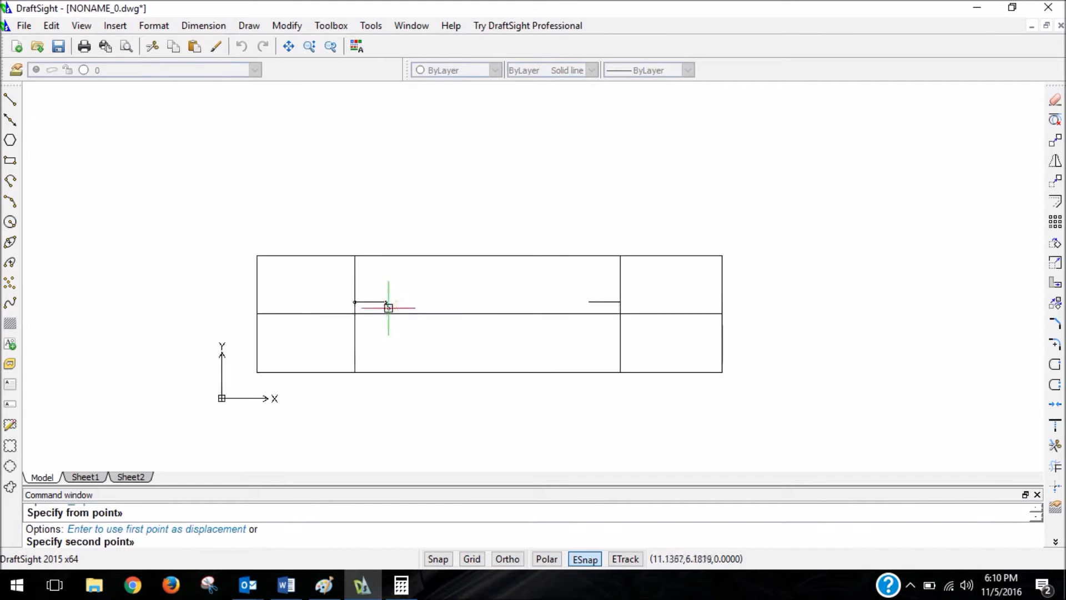
pyautogui.scroll(6, 557, 295)
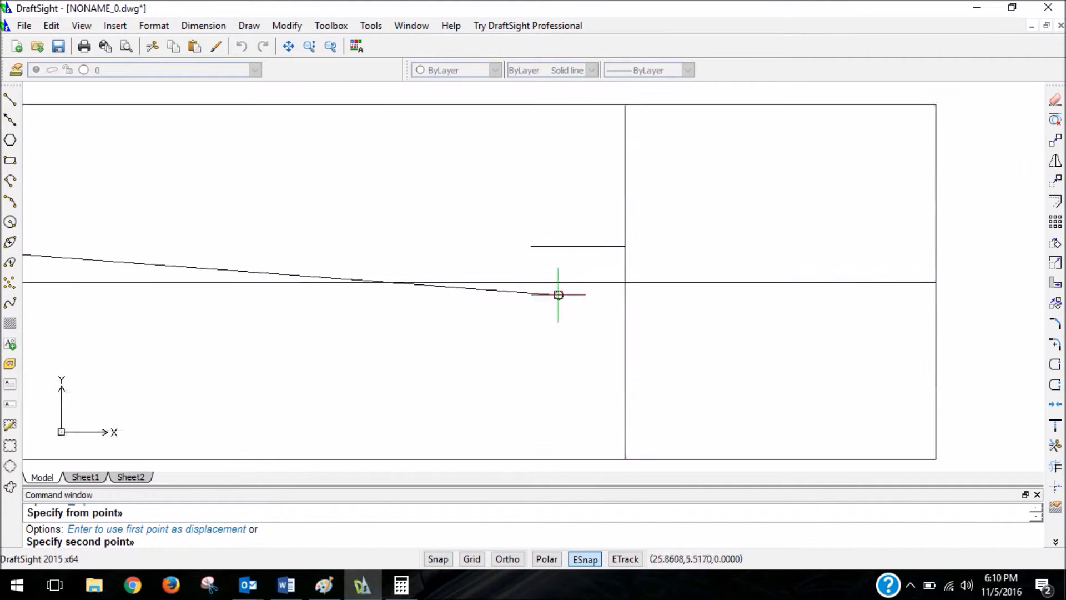
pyautogui.scroll(5, 526, 235)
pyautogui.click(533, 240)
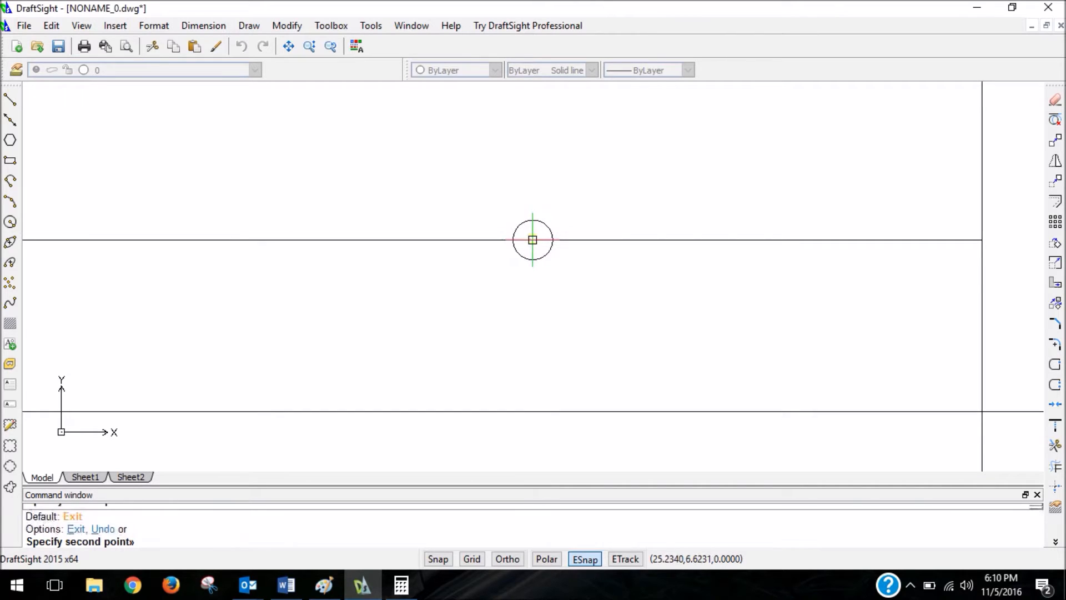
pyautogui.click(982, 239)
pyautogui.scroll(-10, 973, 248)
pyautogui.press('Escape')
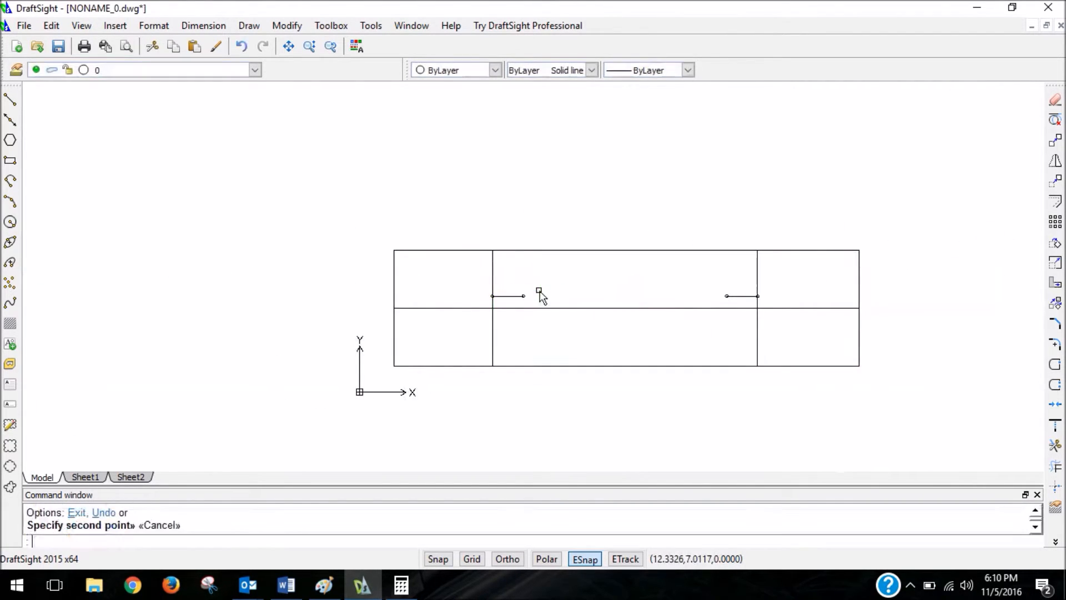
# Delete the left and right short horizontal construction lines and the short vertical segment between the centerline and the right layout line's hole.
pyautogui.scroll(3, 657, 312)
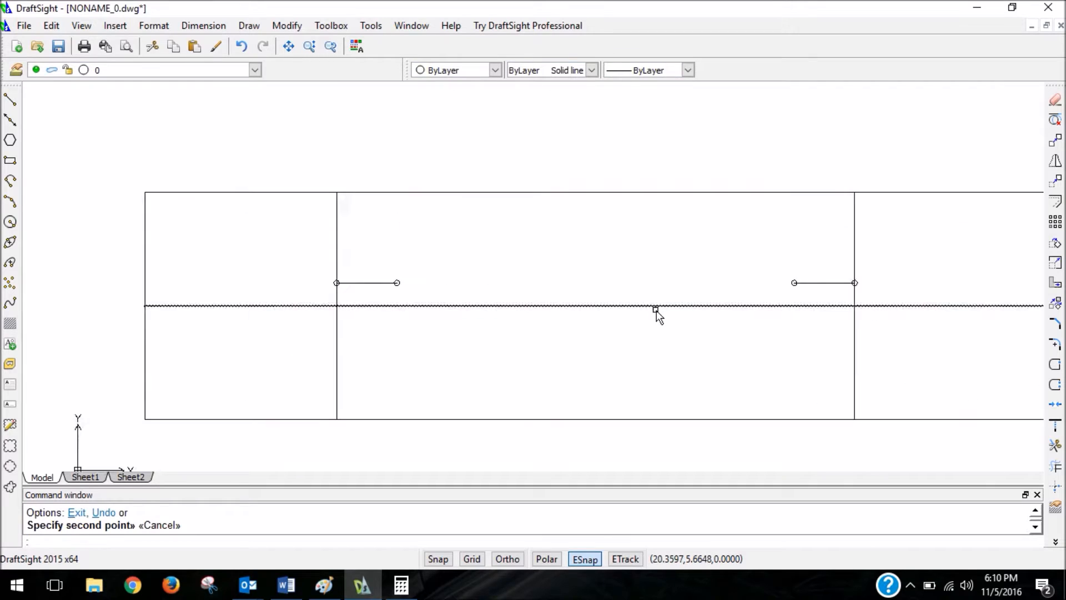
pyautogui.click(358, 284)
pyautogui.press('Delete')
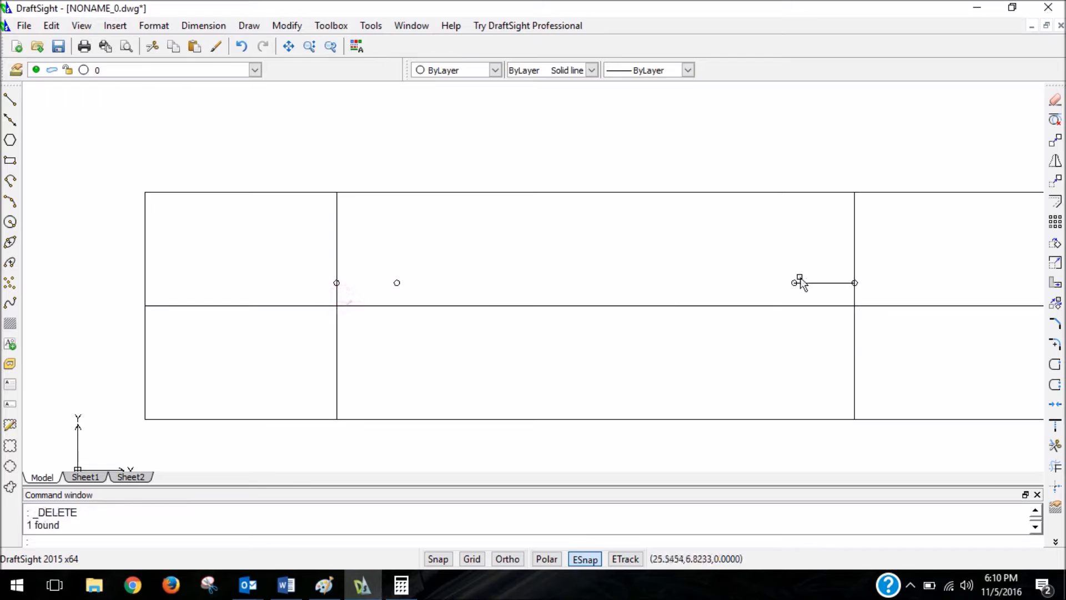
pyautogui.click(813, 284)
pyautogui.press('Delete')
pyautogui.click(854, 298)
pyautogui.press('Delete')
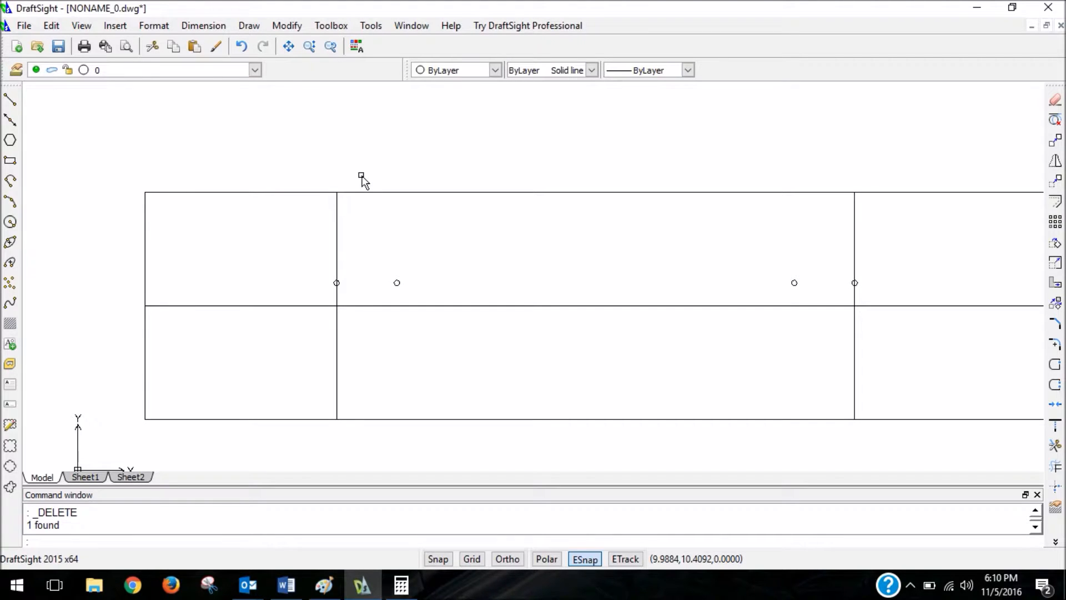
# Examine the deck's rounded end shape and dimensions in the Paint sketch, and return to the DraftSight drawing.
pyautogui.hotkey('alt', 'Tab')
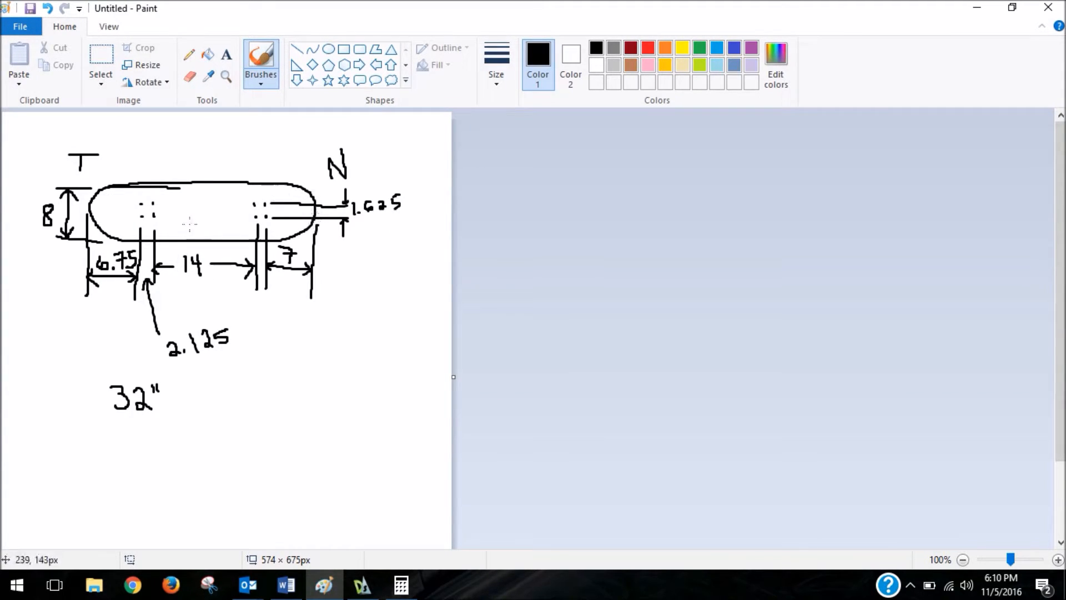
pyautogui.click(989, 9)
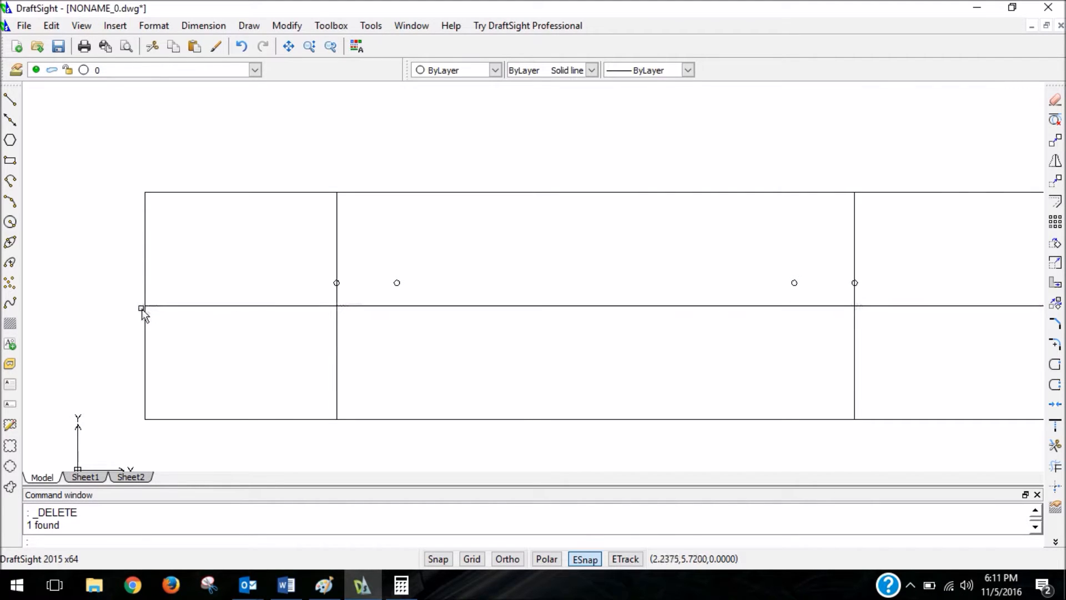
pyautogui.scroll(-3, 390, 315)
pyautogui.scroll(2, 638, 315)
pyautogui.scroll(-3, 599, 321)
pyautogui.scroll(4, 362, 322)
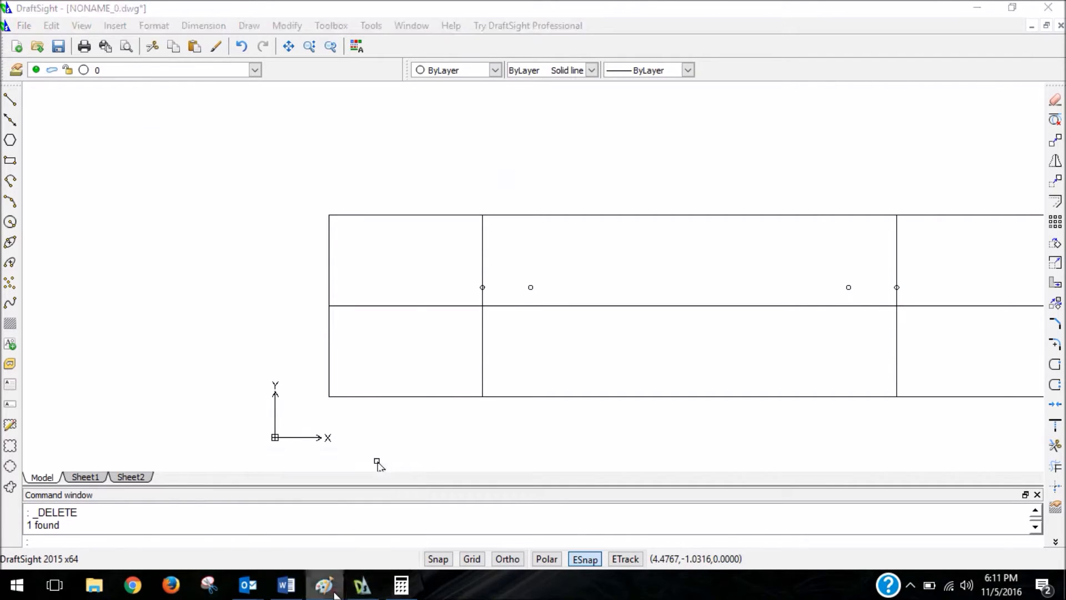
pyautogui.click(324, 585)
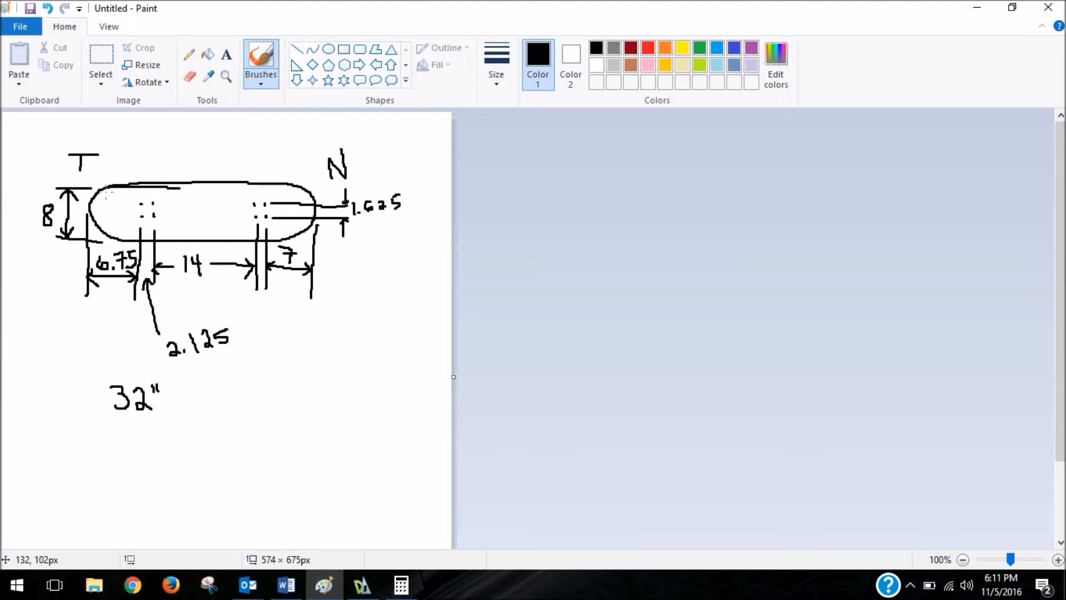
pyautogui.click(977, 8)
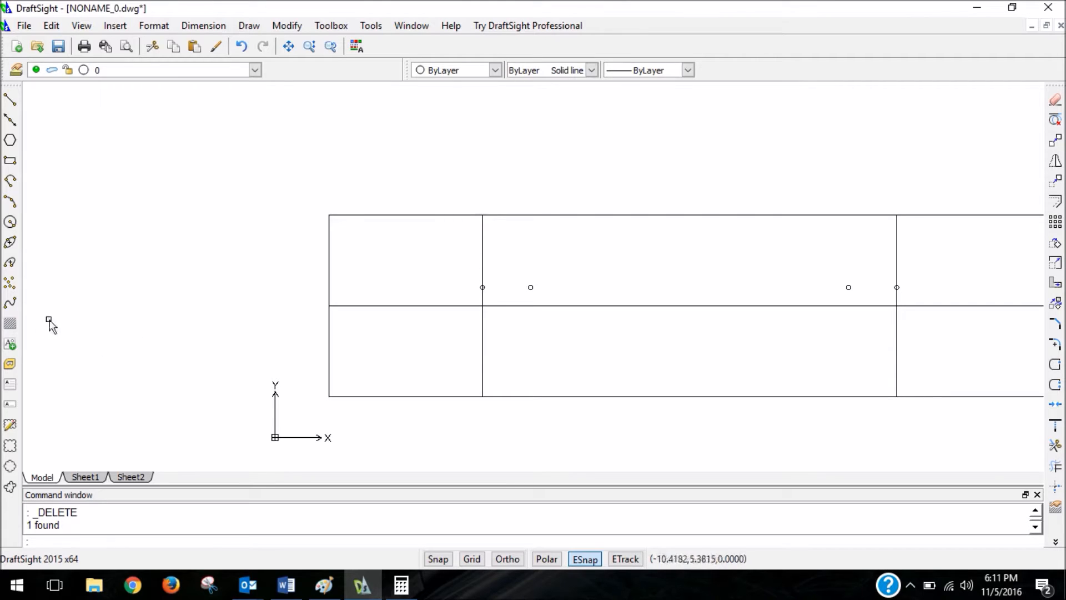
# Draw a spline from the left layout line's top end through three freehand points rounding the corner to the centerline's left end.
pyautogui.click(10, 304)
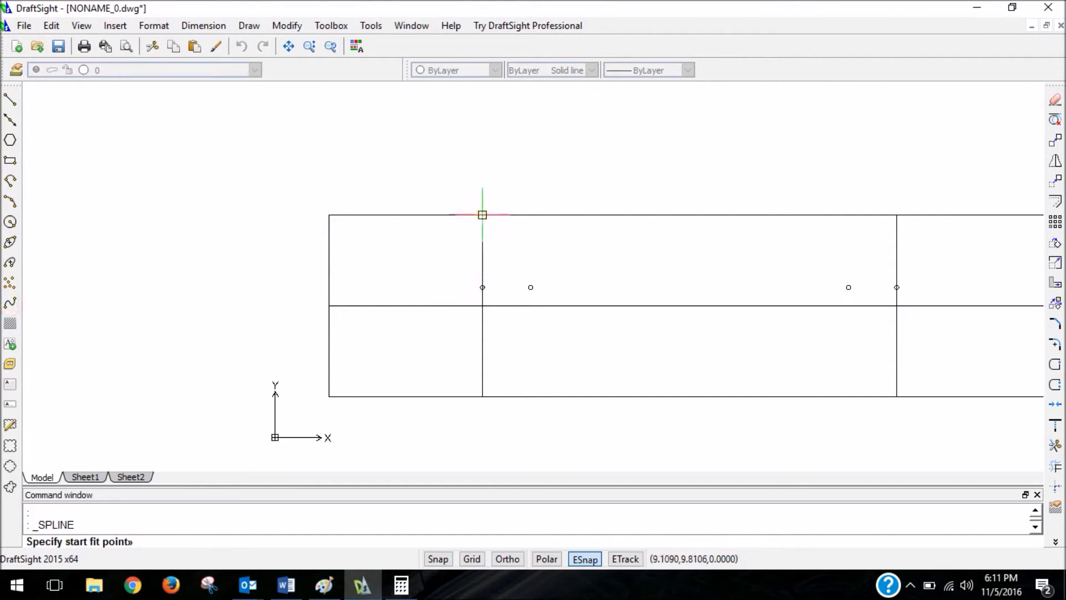
pyautogui.click(482, 214)
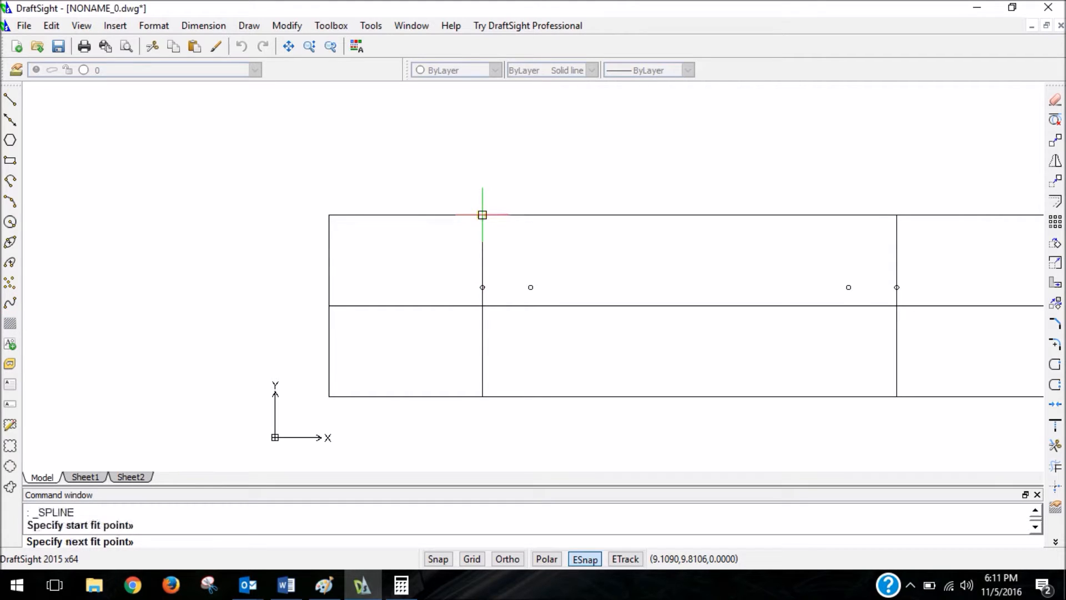
pyautogui.click(583, 558)
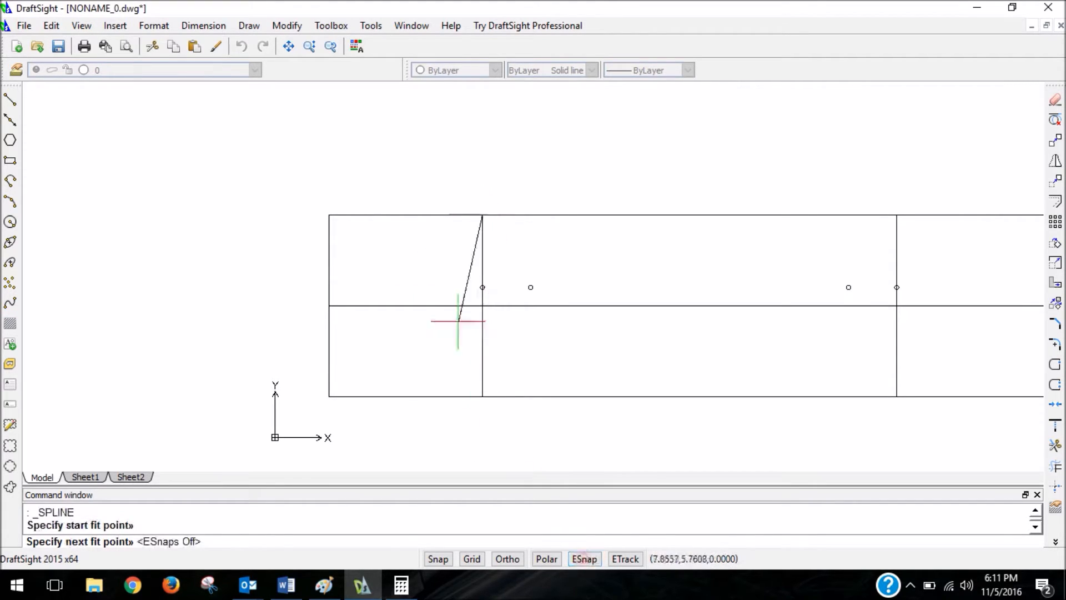
pyautogui.scroll(3, 424, 228)
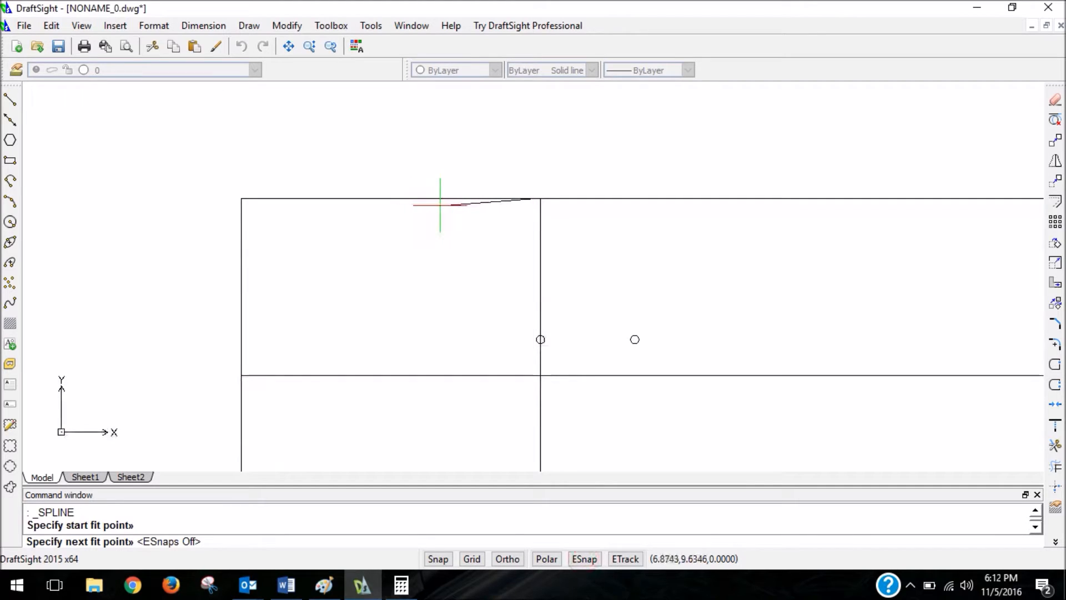
pyautogui.click(445, 205)
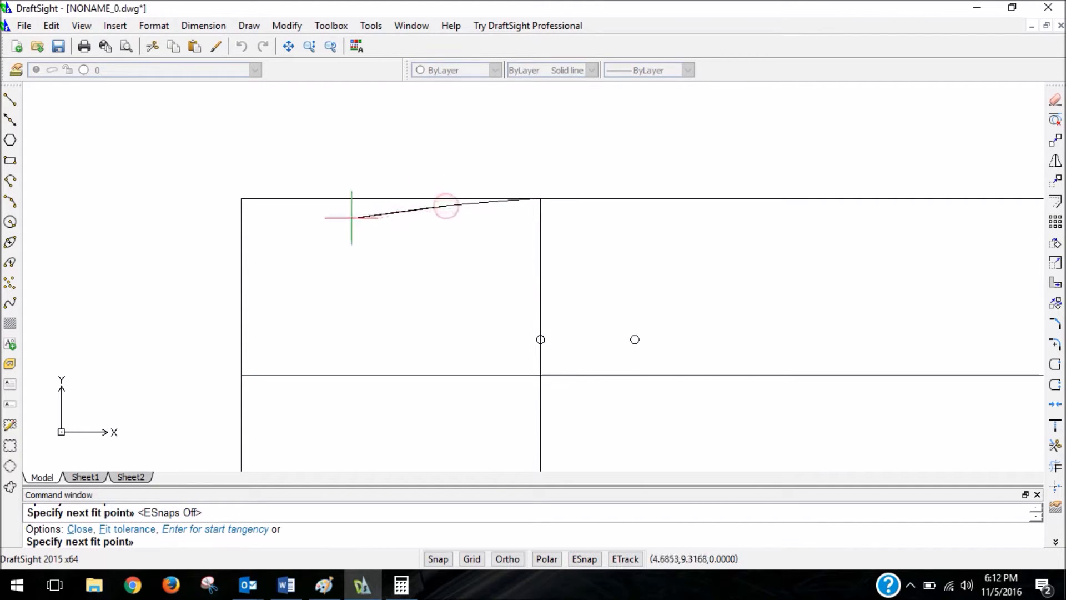
pyautogui.click(305, 240)
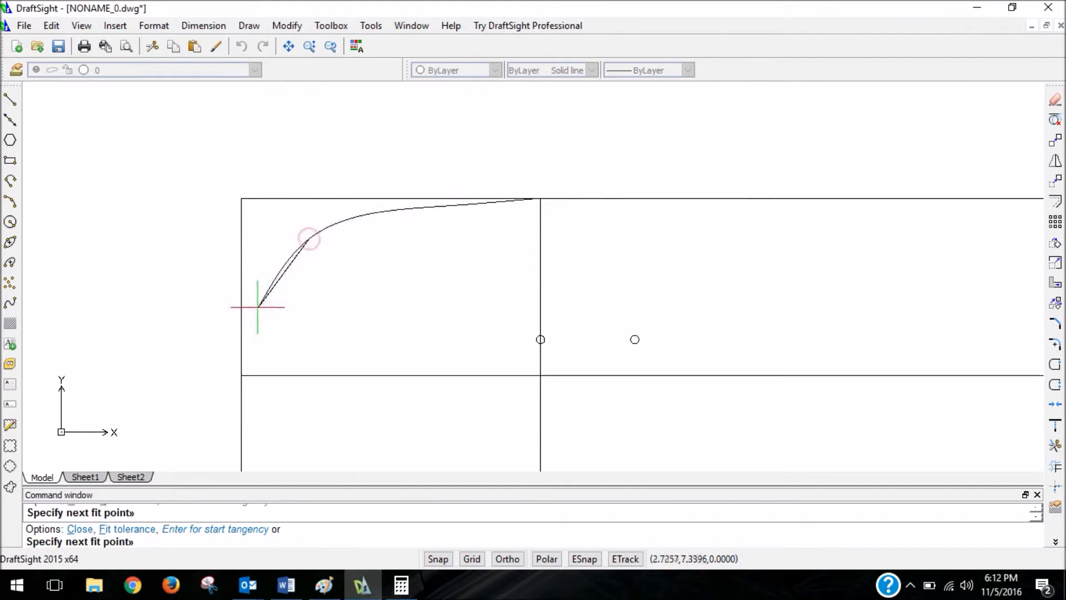
pyautogui.press('F3')
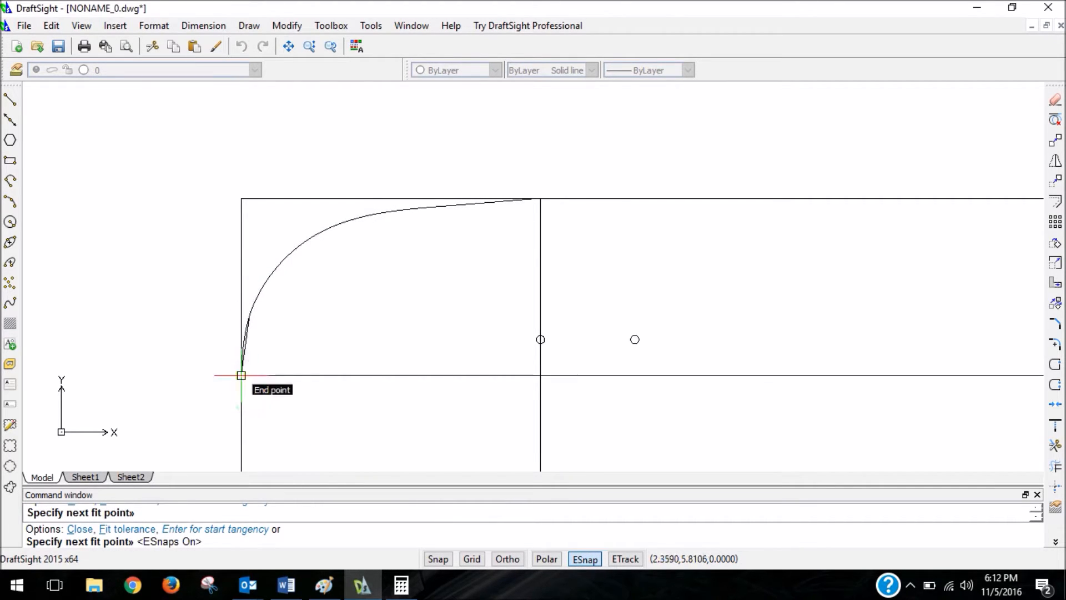
pyautogui.click(241, 375)
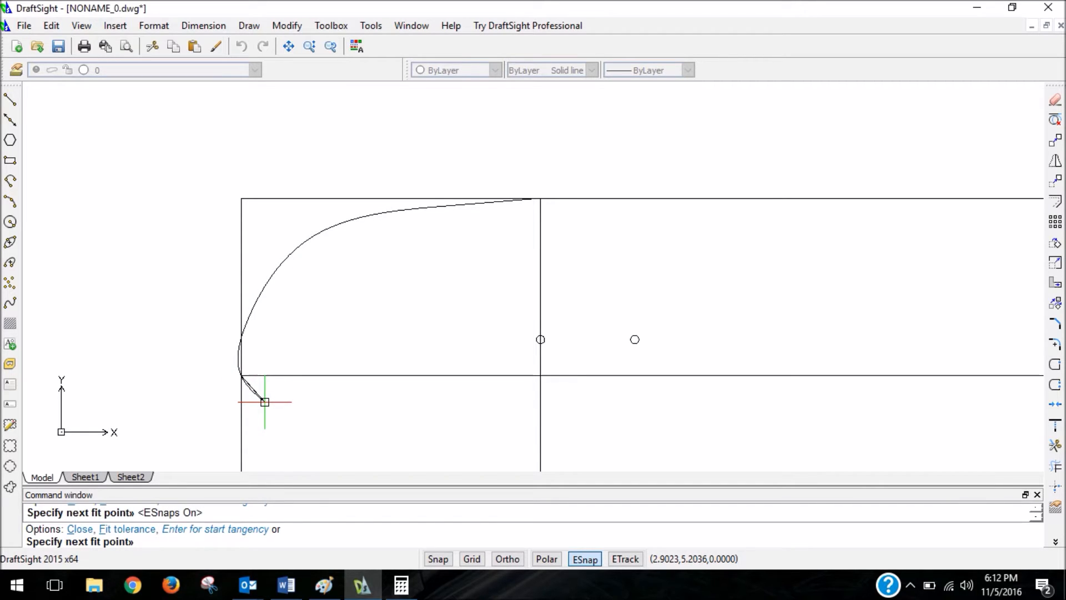
pyautogui.press('Return')
# Set the spline's start tangency at the deck's top edge midpoint and its end tangency at the bottom-left corner.
pyautogui.scroll(-4, 265, 401)
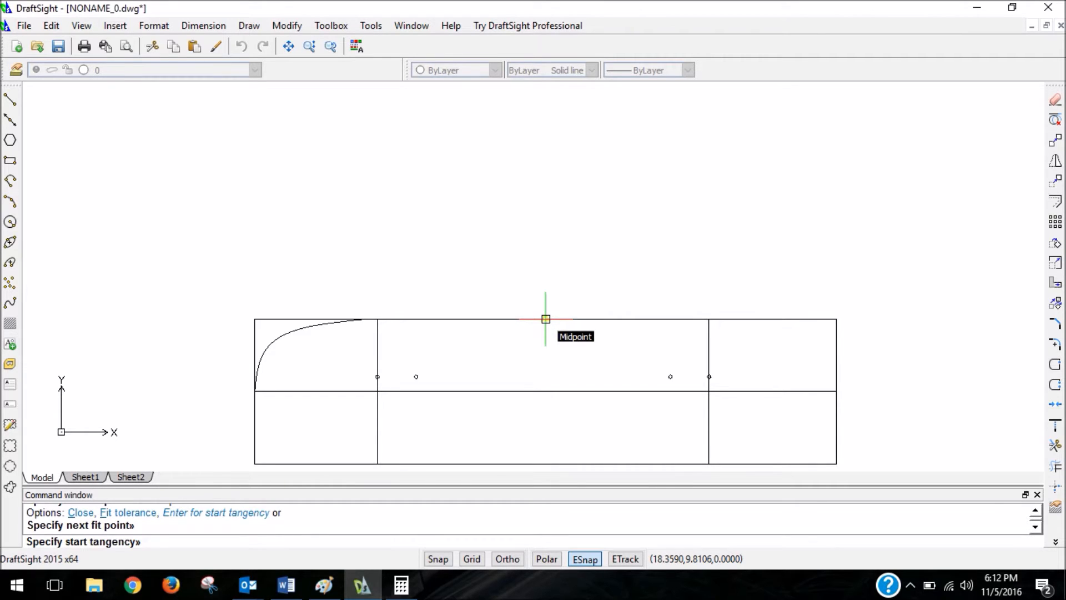
pyautogui.click(545, 319)
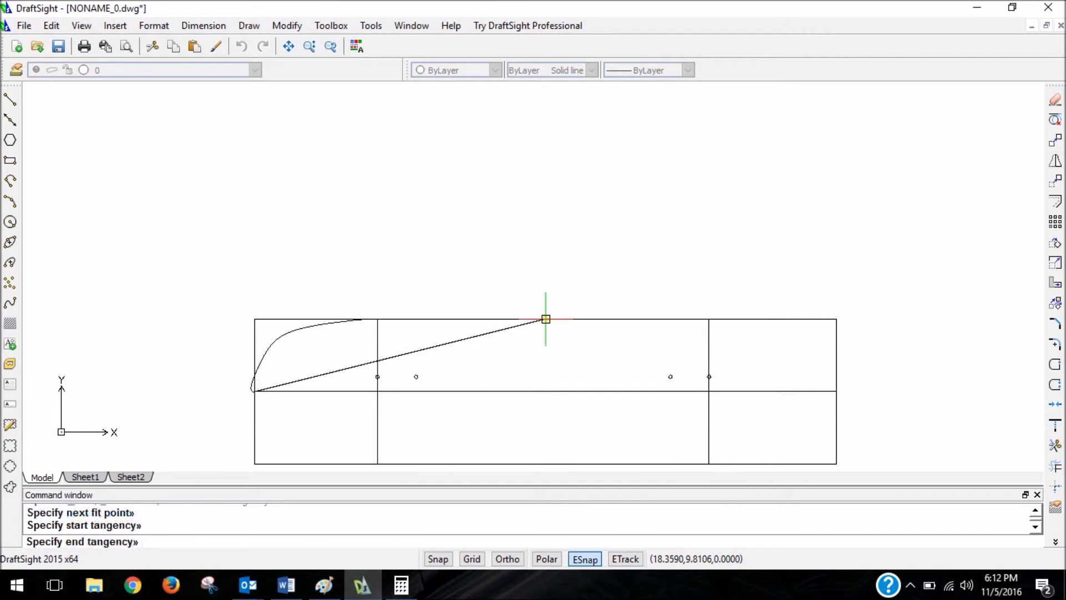
pyautogui.scroll(-3, 246, 359)
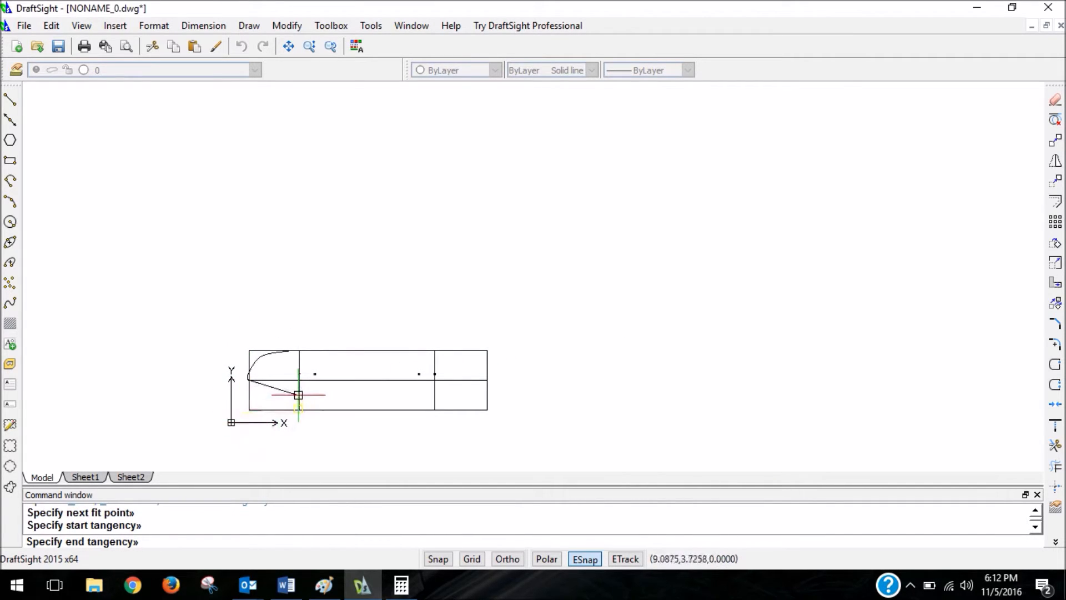
pyautogui.scroll(3, 295, 396)
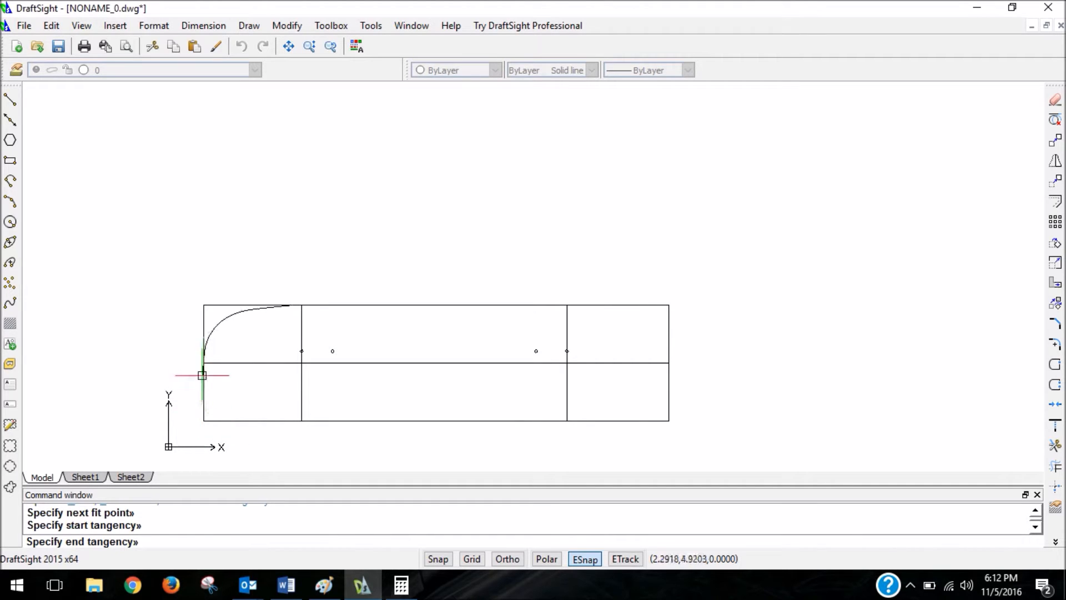
pyautogui.click(204, 421)
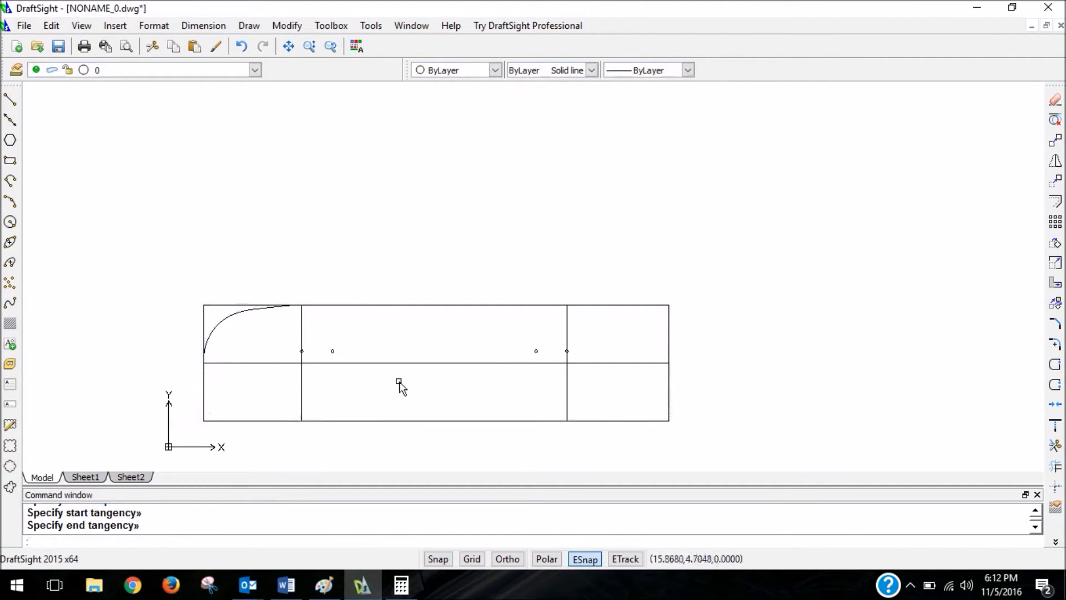
# Select the spline on the deck's left end to show its fit points.
pyautogui.scroll(2, 256, 310)
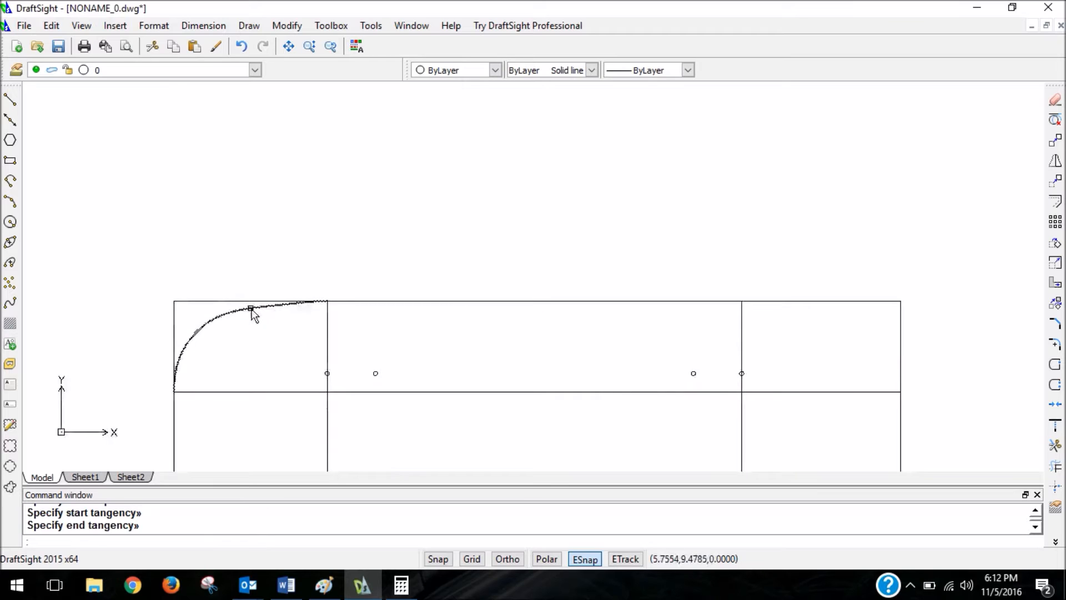
pyautogui.click(252, 308)
pyautogui.scroll(2, 280, 319)
pyautogui.scroll(-3, 286, 311)
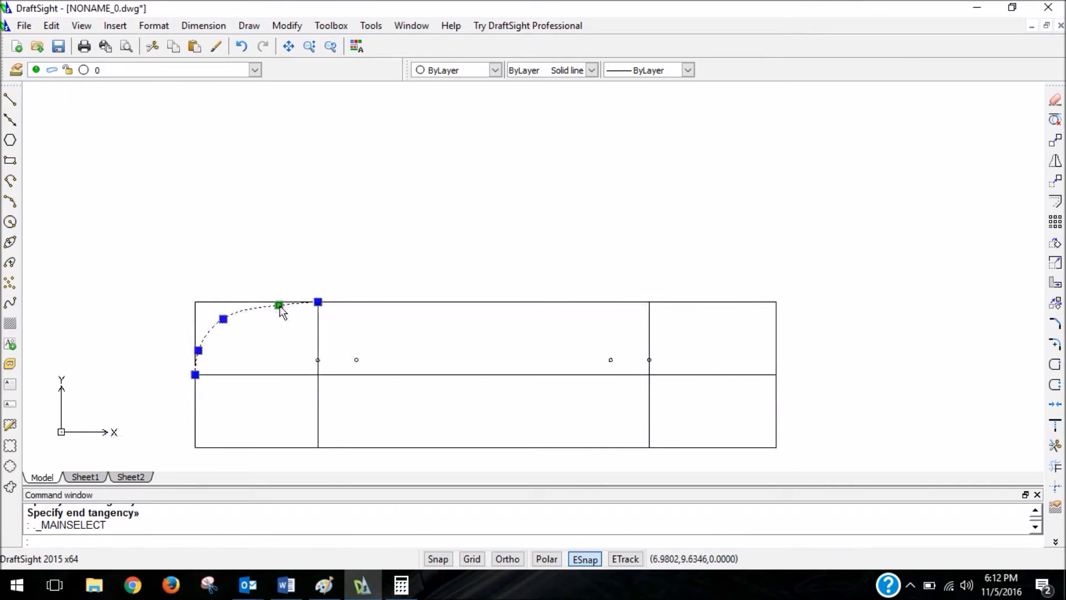
pyautogui.scroll(-2, 277, 316)
pyautogui.scroll(4, 277, 319)
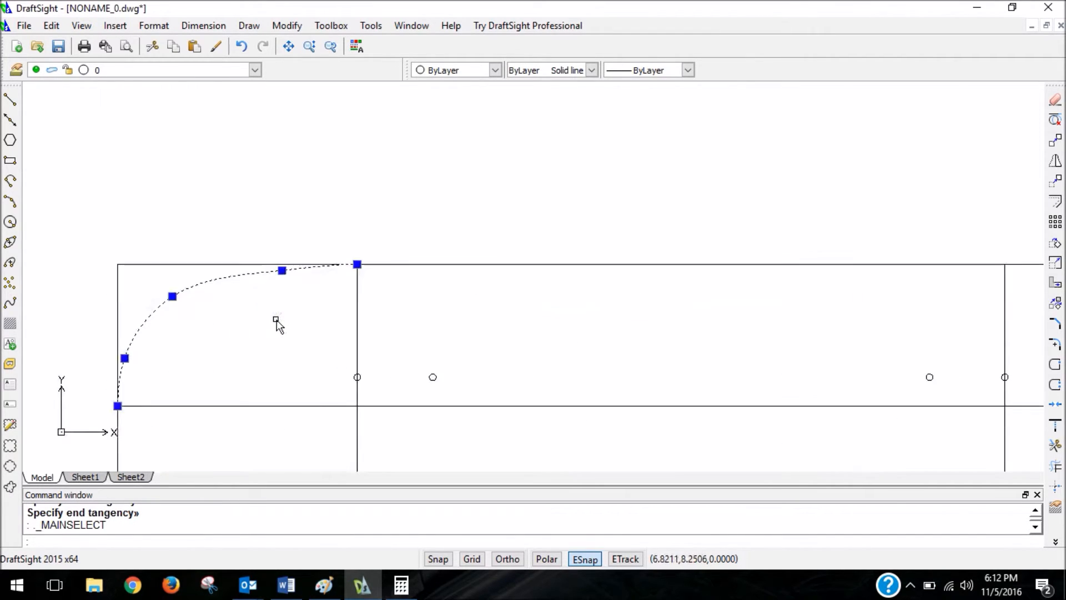
pyautogui.scroll(-2, 275, 318)
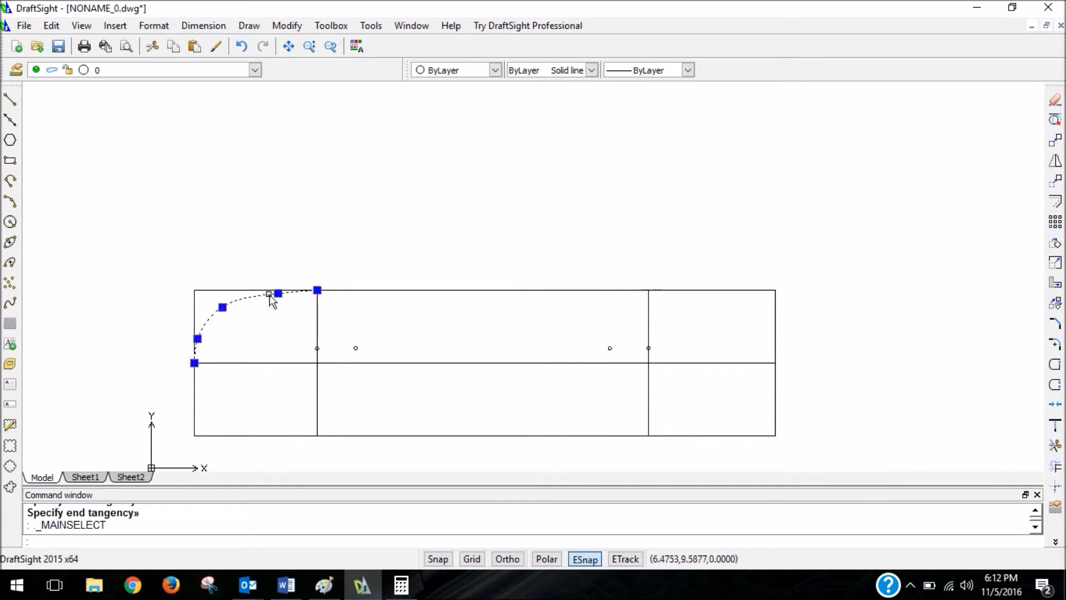
pyautogui.scroll(3, 207, 308)
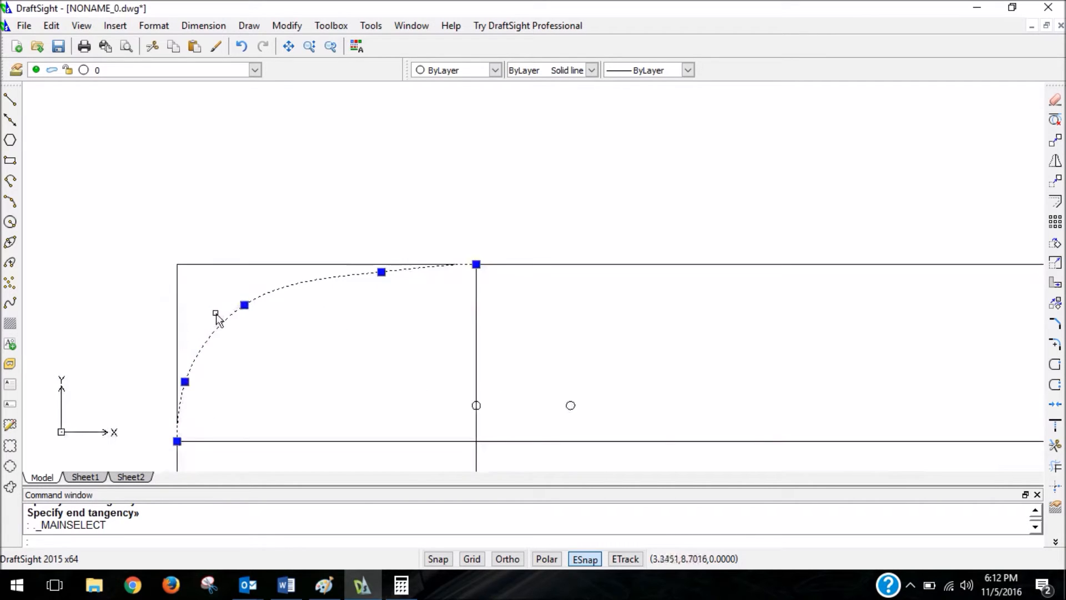
# Try to stretch the spline's corner fit point slightly down and to the left.
pyautogui.click(248, 309)
pyautogui.click(244, 304)
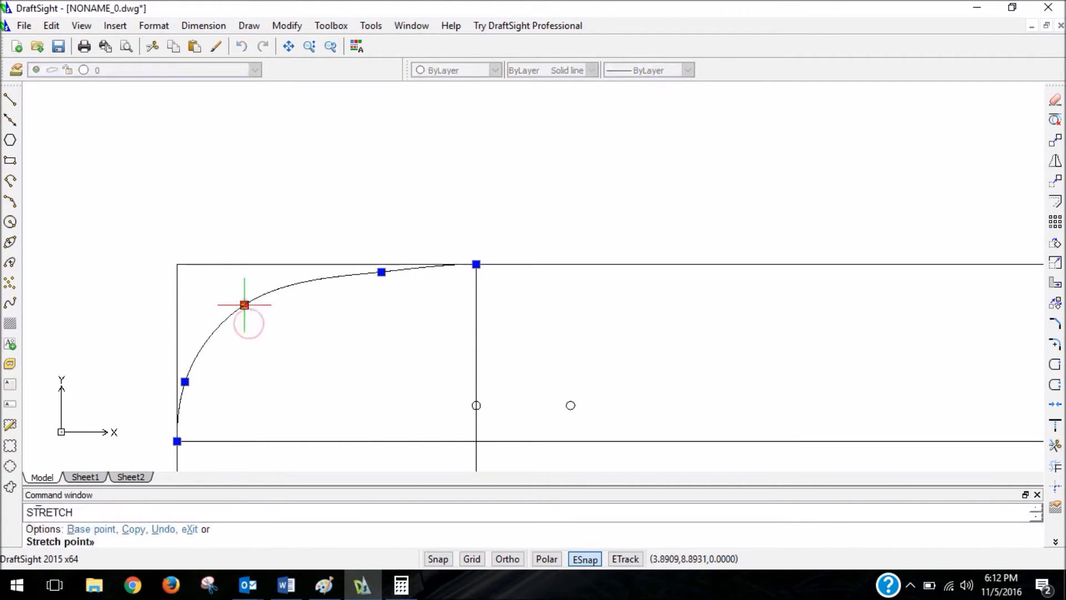
pyautogui.click(222, 321)
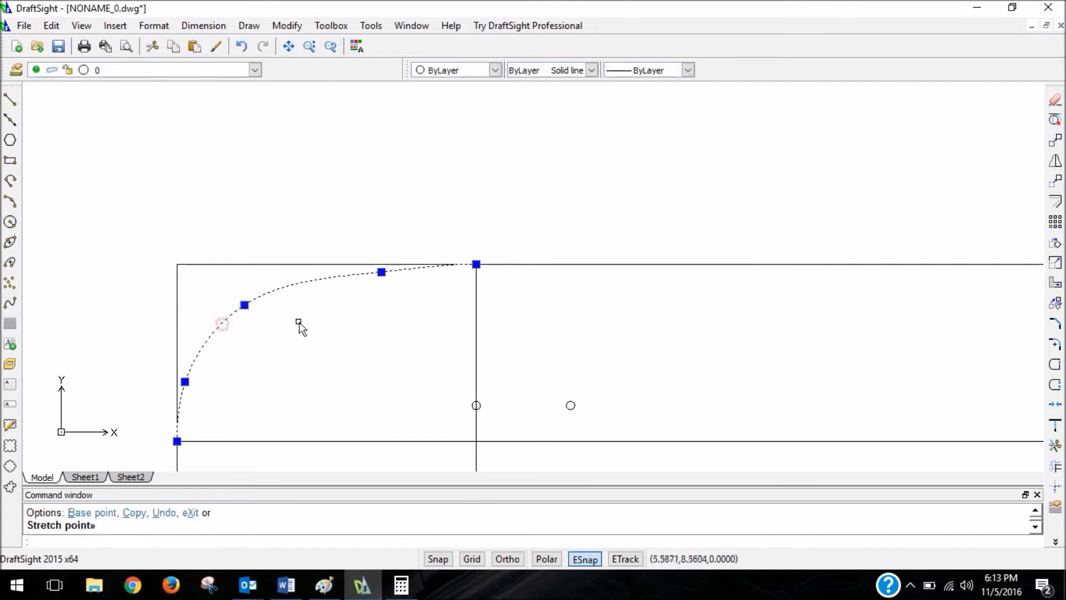
# With entity snaps off, stretch the spline's upper fit point to about (5.27, 9.20) and its corner fit point to about (3.59, 8.54).
pyautogui.press('F3')
pyautogui.click(381, 272)
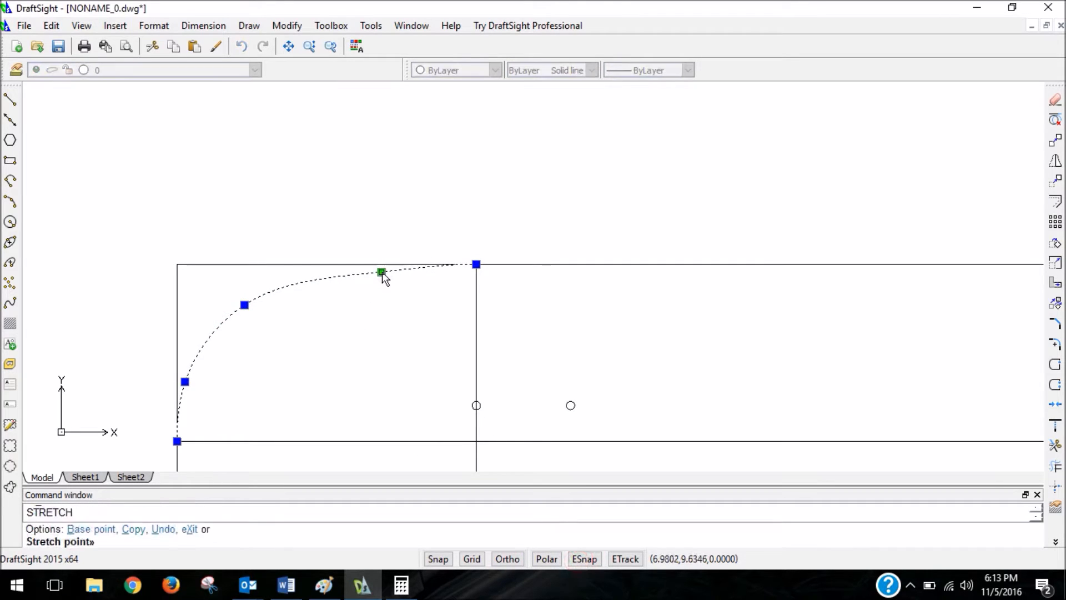
pyautogui.click(305, 290)
pyautogui.click(244, 304)
pyautogui.click(231, 320)
# Fine-tune the left spline by stretching its upper fit point to about (5.50, 9.37) and raising its corner fit point slightly.
pyautogui.click(305, 289)
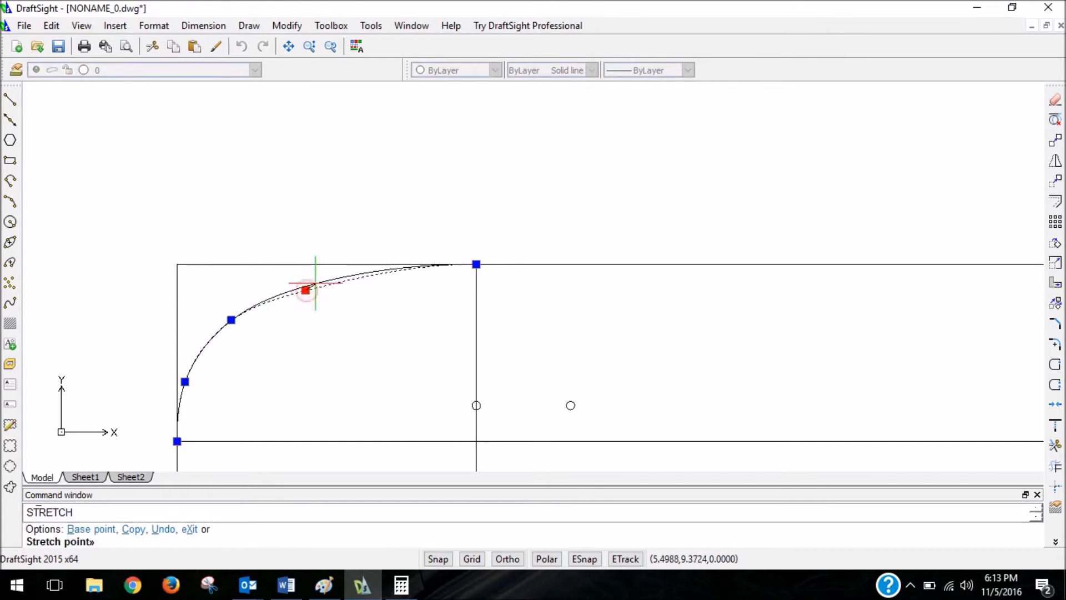
pyautogui.click(316, 283)
pyautogui.click(231, 320)
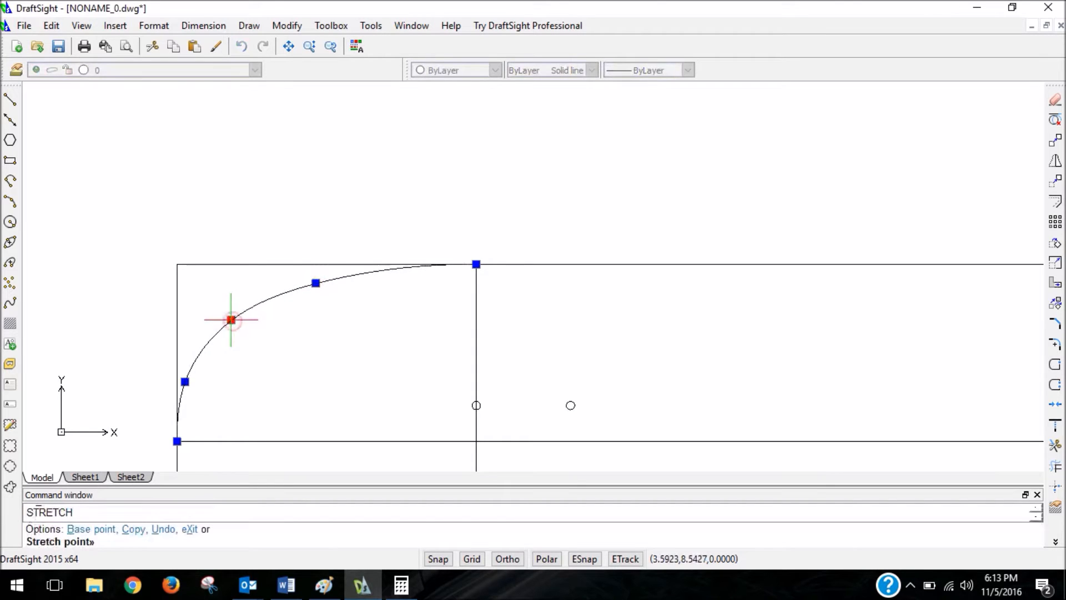
pyautogui.click(233, 313)
pyautogui.scroll(-3, 414, 342)
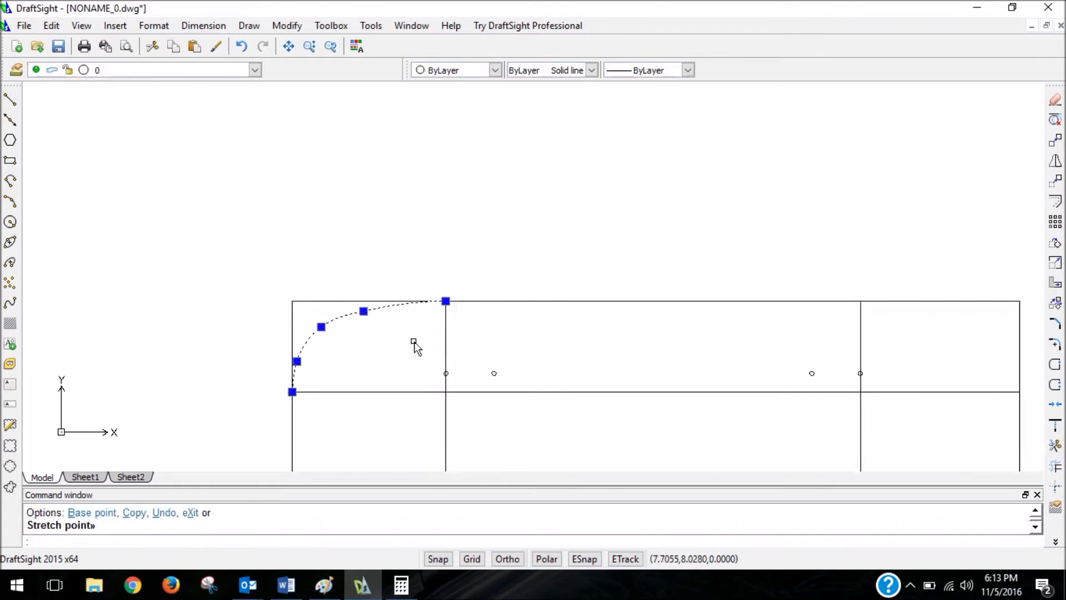
pyautogui.press('Escape')
# Draw a spline from the right layout line's top end through three freehand points rounding the corner to the centerline's right end.
pyautogui.scroll(-2, 416, 356)
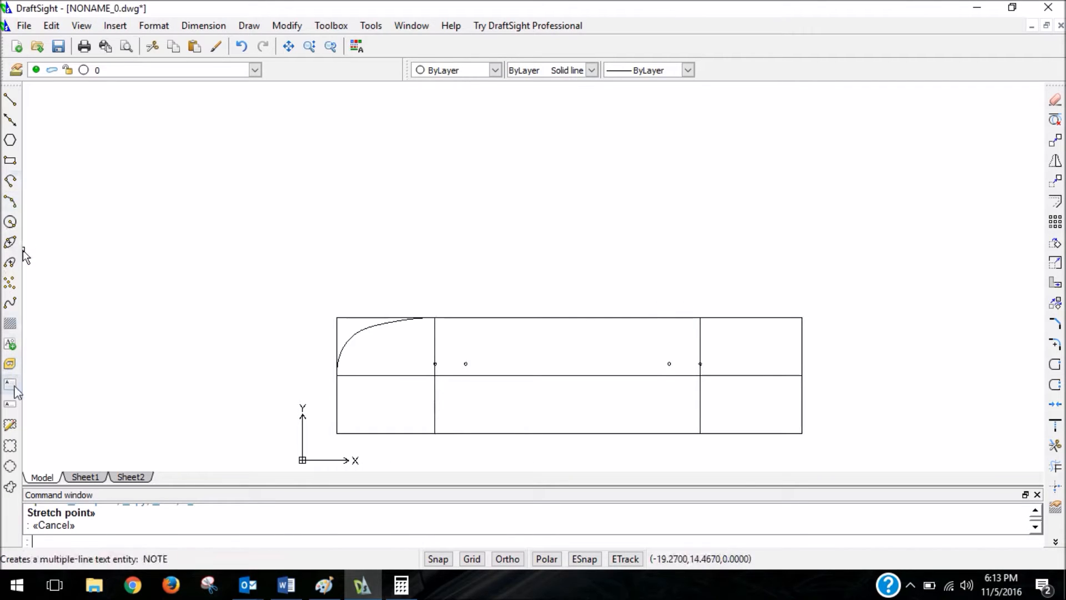
pyautogui.click(10, 303)
pyautogui.scroll(-3, 433, 251)
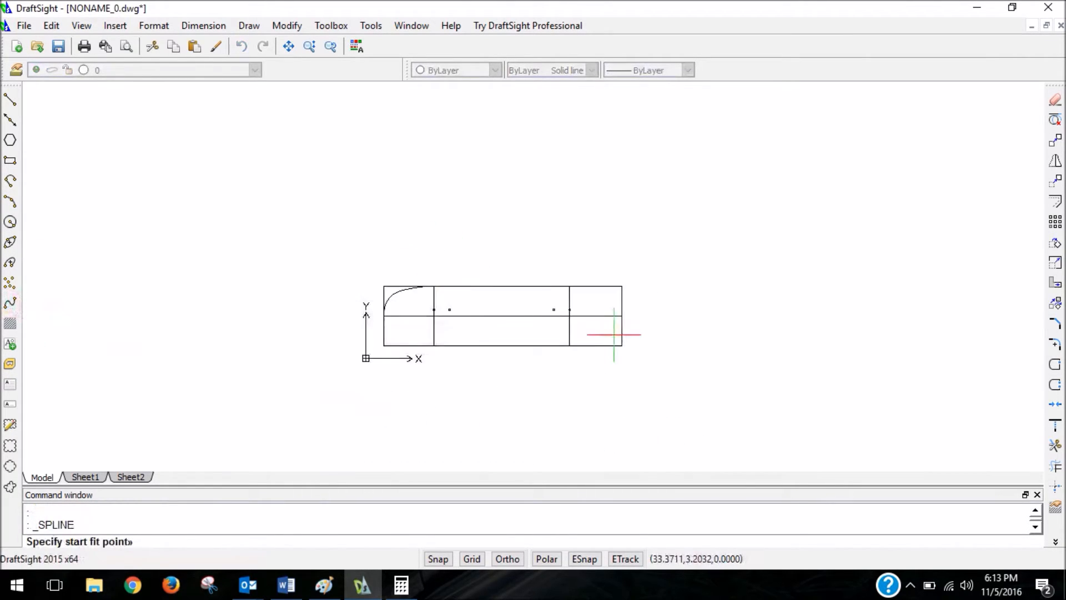
pyautogui.scroll(4, 615, 336)
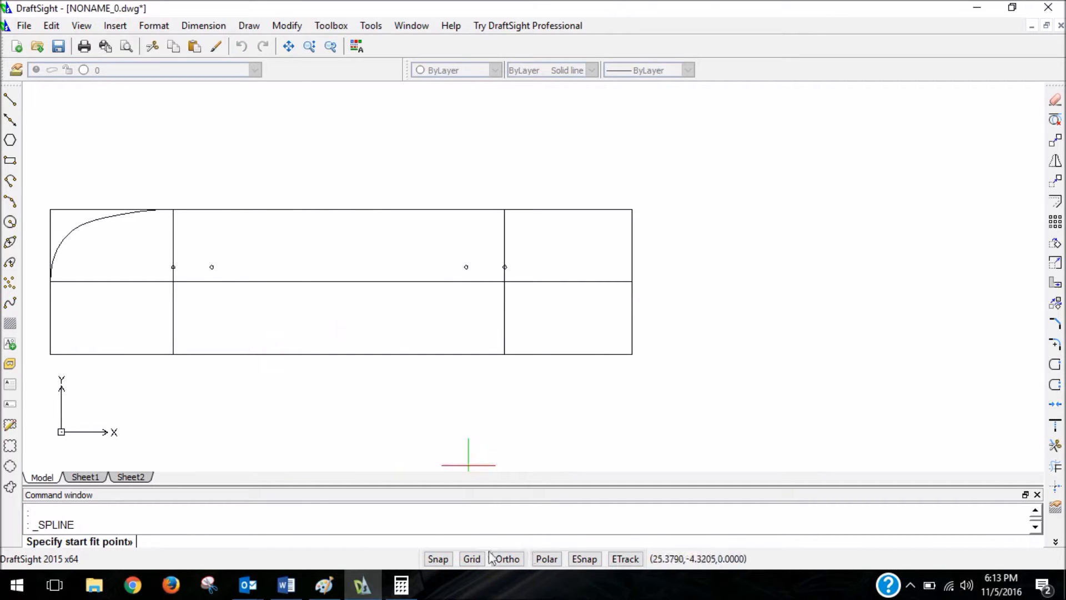
pyautogui.click(584, 559)
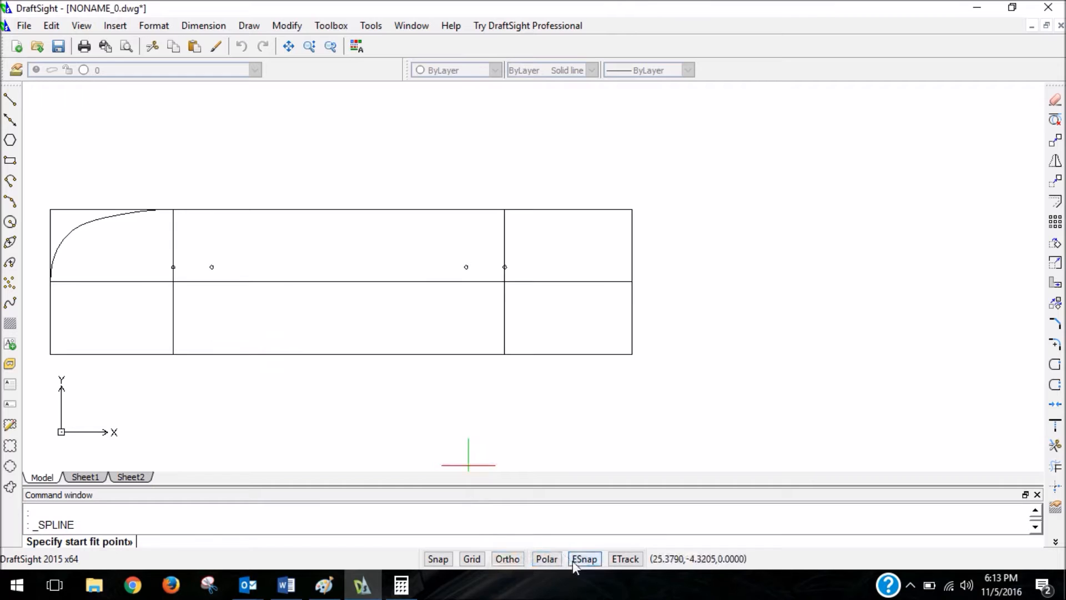
pyautogui.click(504, 210)
pyautogui.scroll(5, 589, 233)
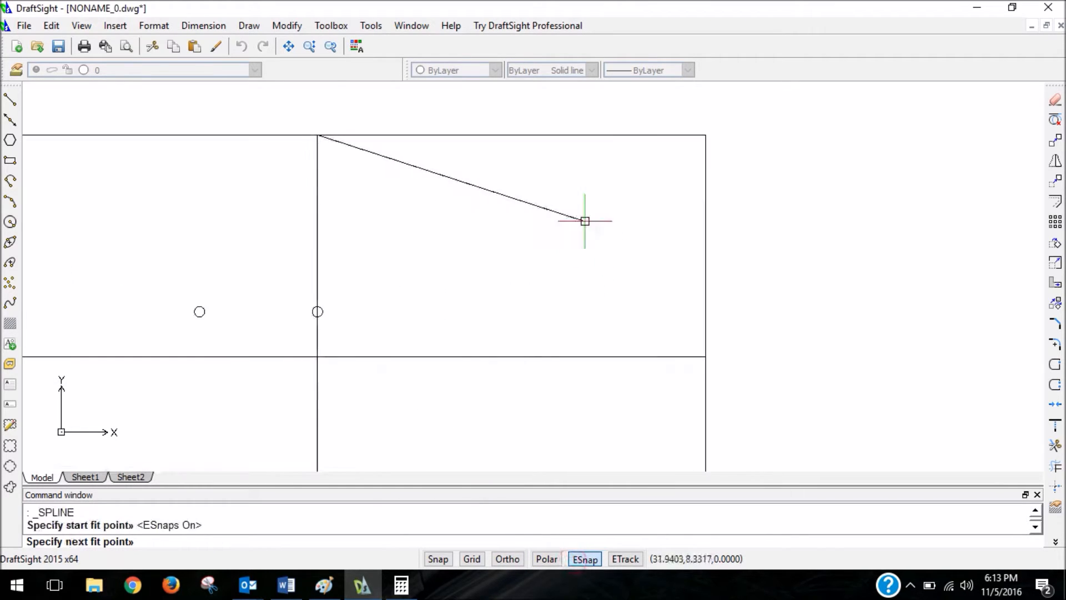
pyautogui.click(595, 559)
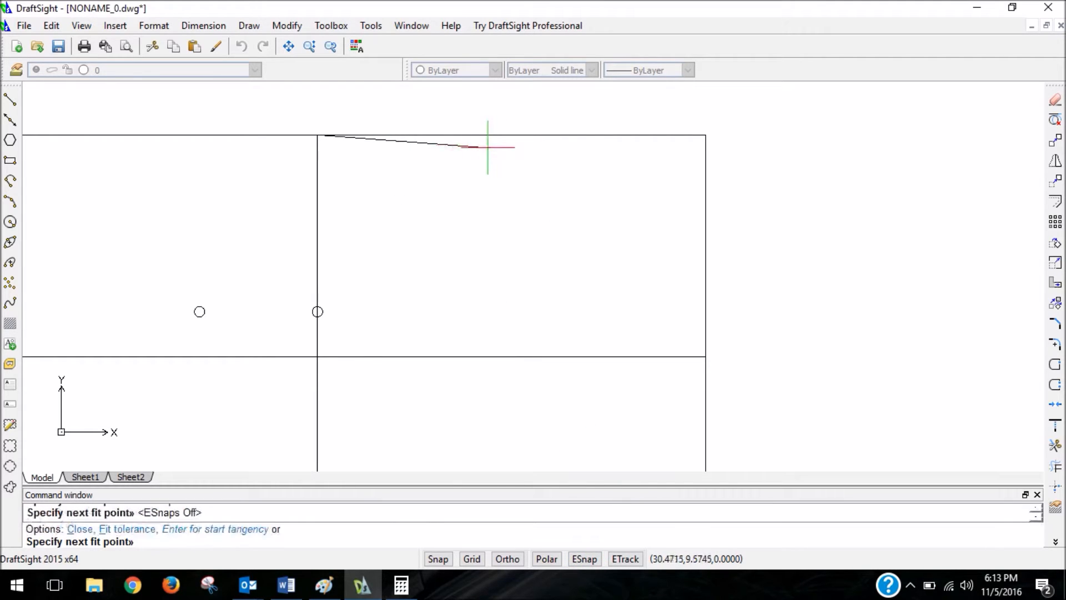
pyautogui.click(640, 173)
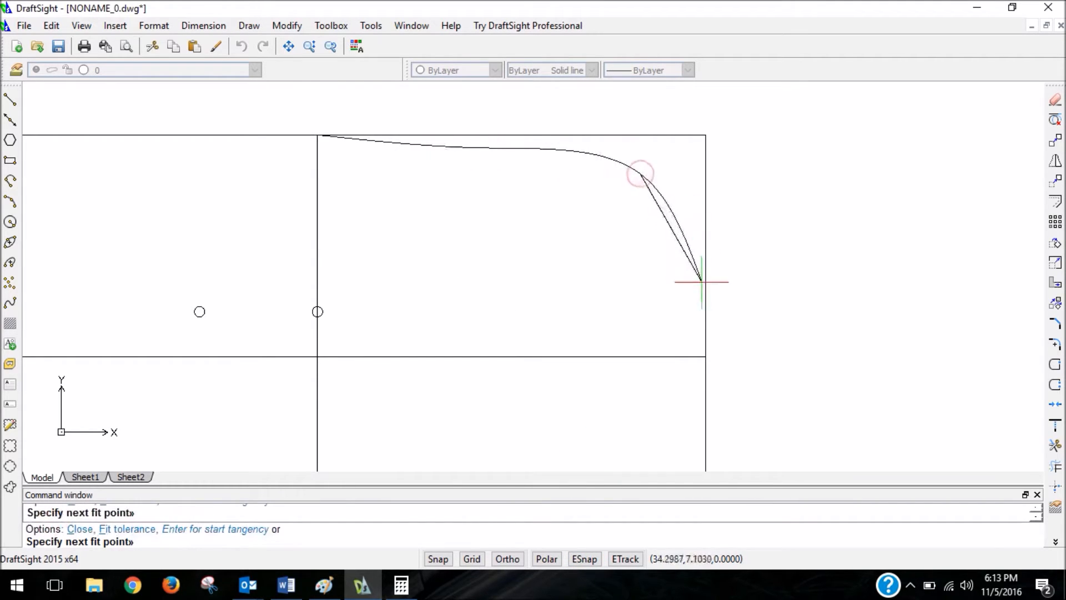
pyautogui.click(693, 256)
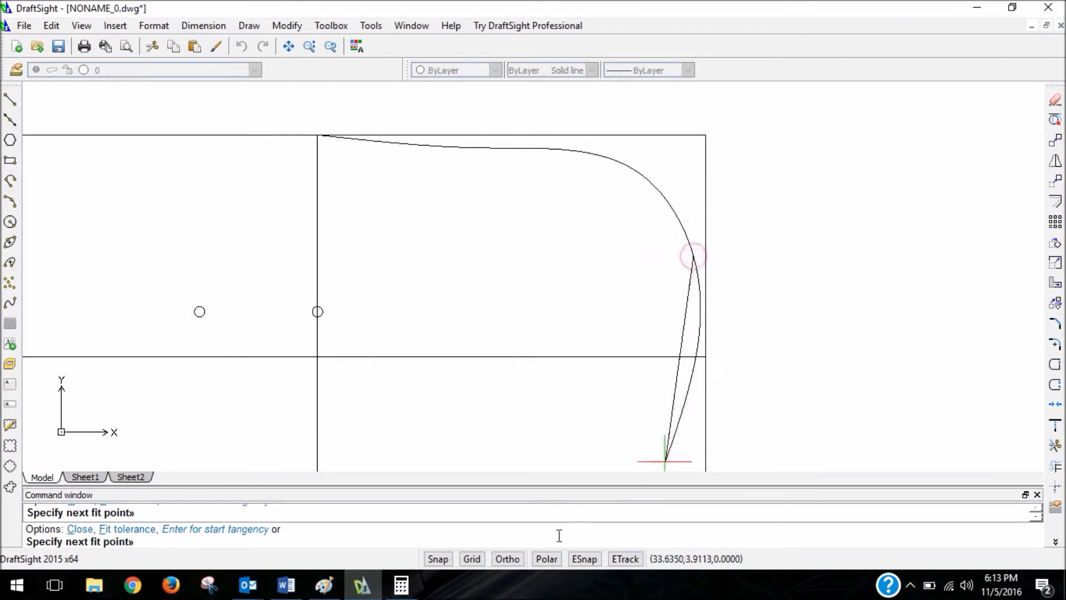
pyautogui.click(582, 559)
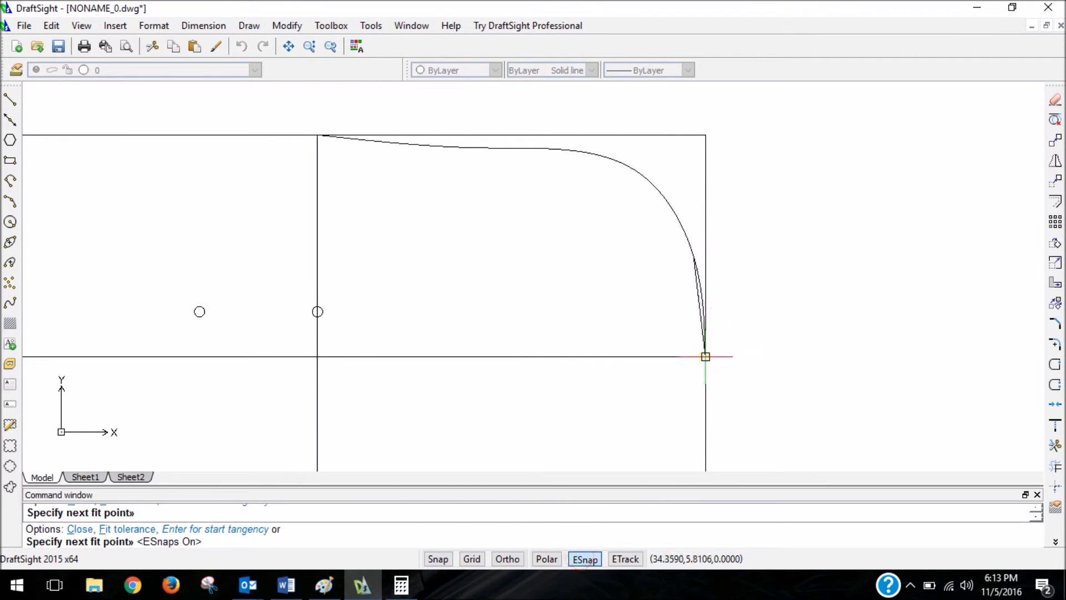
pyautogui.click(708, 360)
pyautogui.press('Return')
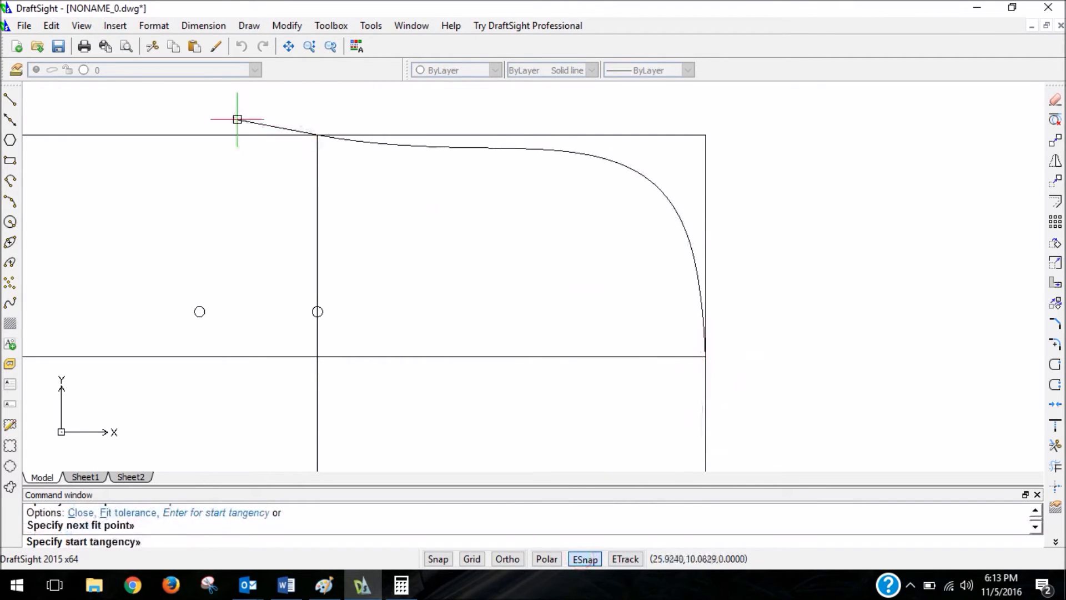
# Finish the right spline with its start tangency along the outline's top edge and its end tangency toward the outline's lower-right corner.
pyautogui.scroll(-4, 226, 142)
pyautogui.scroll(-5, 157, 137)
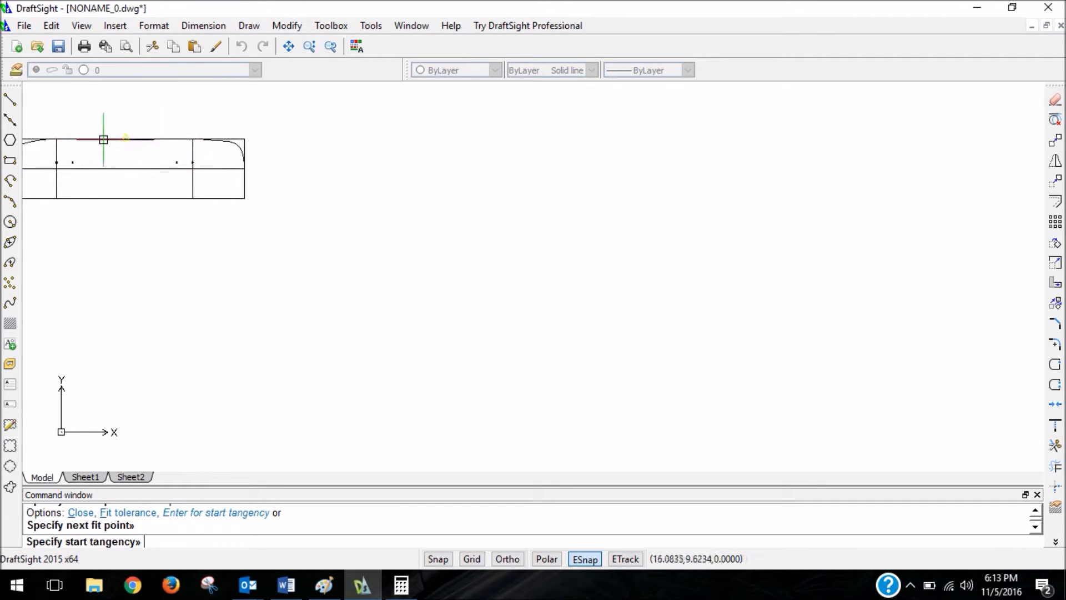
pyautogui.click(126, 139)
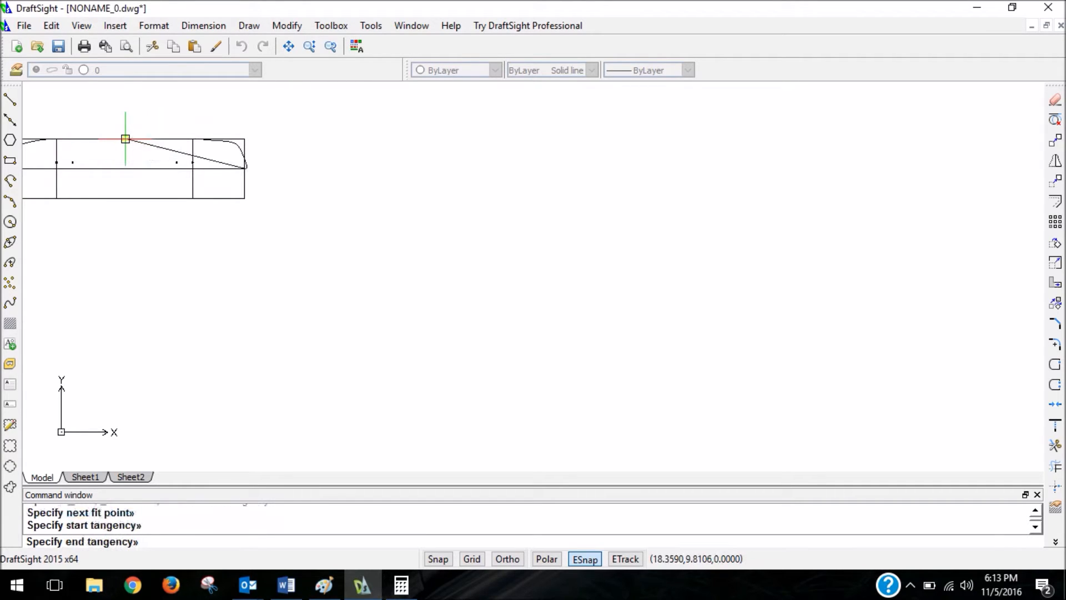
pyautogui.click(244, 198)
# Stretch the right spline's corner fit point slightly down and left, and its side fit point inward to about (34.02, 7.57).
pyautogui.scroll(-3, 373, 271)
pyautogui.scroll(8, 291, 200)
pyautogui.scroll(4, 324, 210)
pyautogui.scroll(-4, 368, 218)
pyautogui.scroll(1, 405, 224)
pyautogui.scroll(-1, 459, 208)
pyautogui.scroll(1, 428, 256)
pyautogui.scroll(3, 407, 241)
pyautogui.click(404, 237)
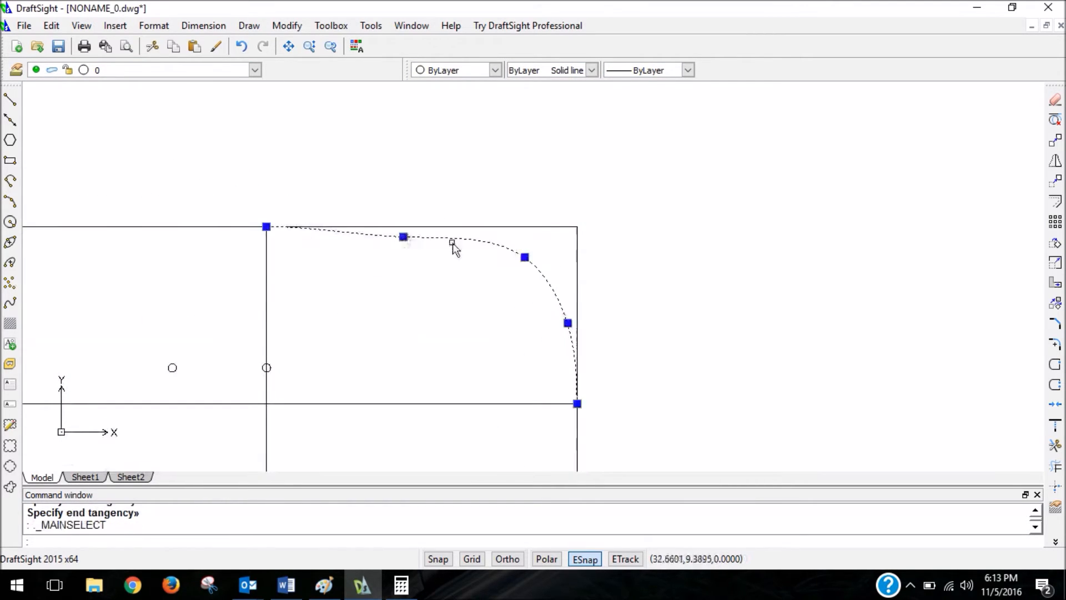
pyautogui.click(525, 257)
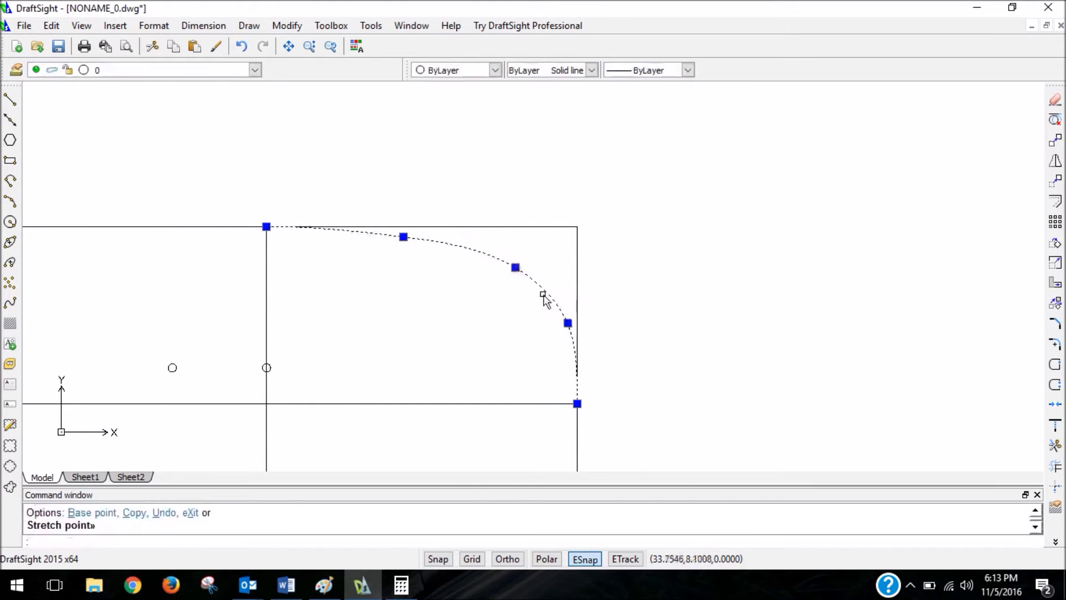
pyautogui.click(567, 322)
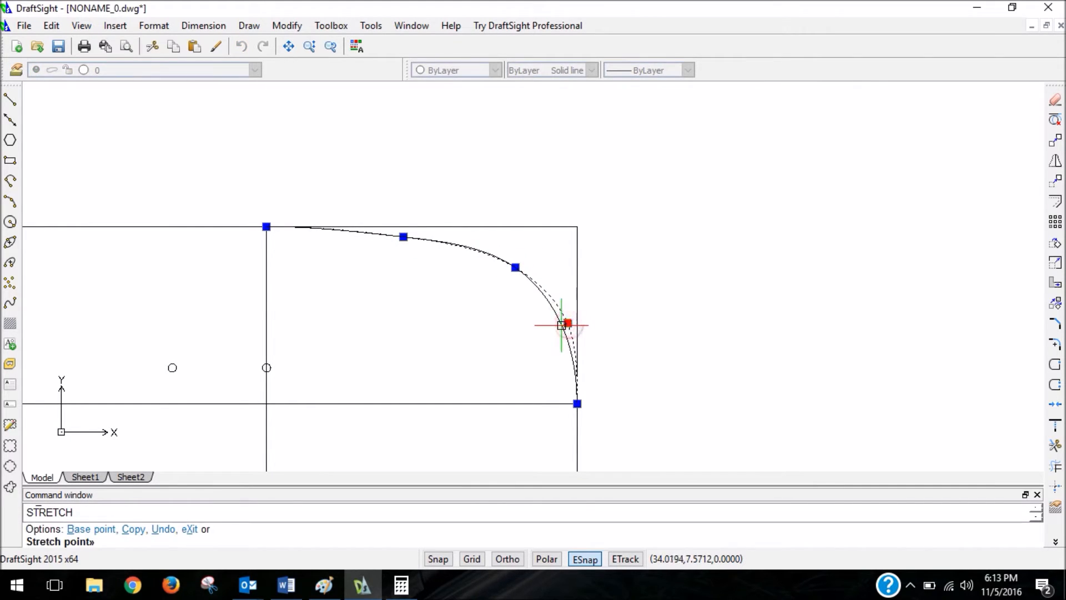
pyautogui.click(562, 325)
pyautogui.scroll(-3, 562, 324)
pyautogui.click(689, 305)
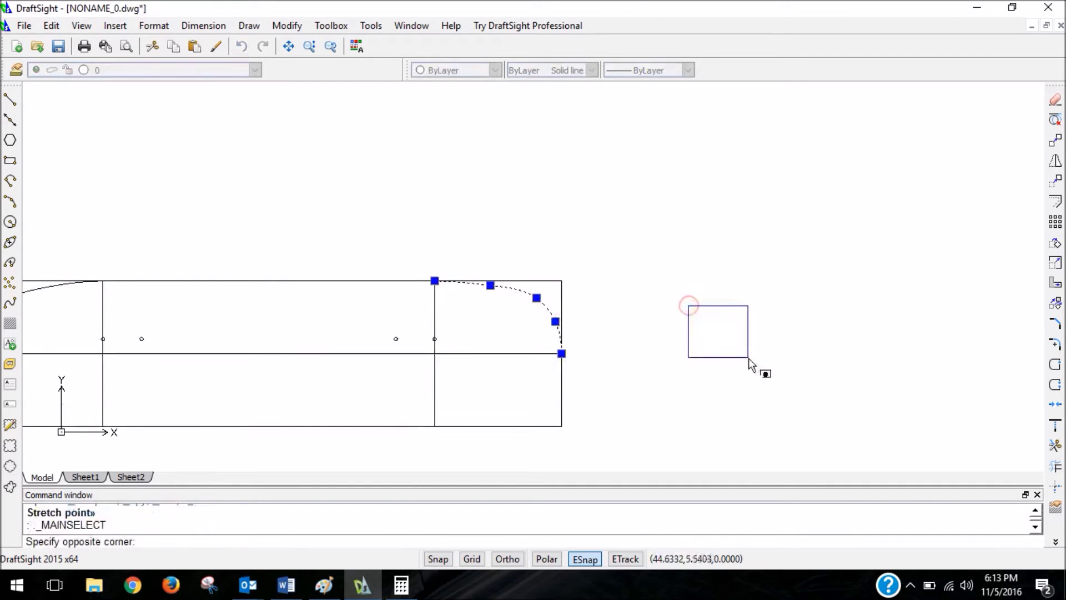
pyautogui.press('Escape')
pyautogui.press('Escape')
pyautogui.scroll(-2, 749, 355)
pyautogui.scroll(8, 561, 314)
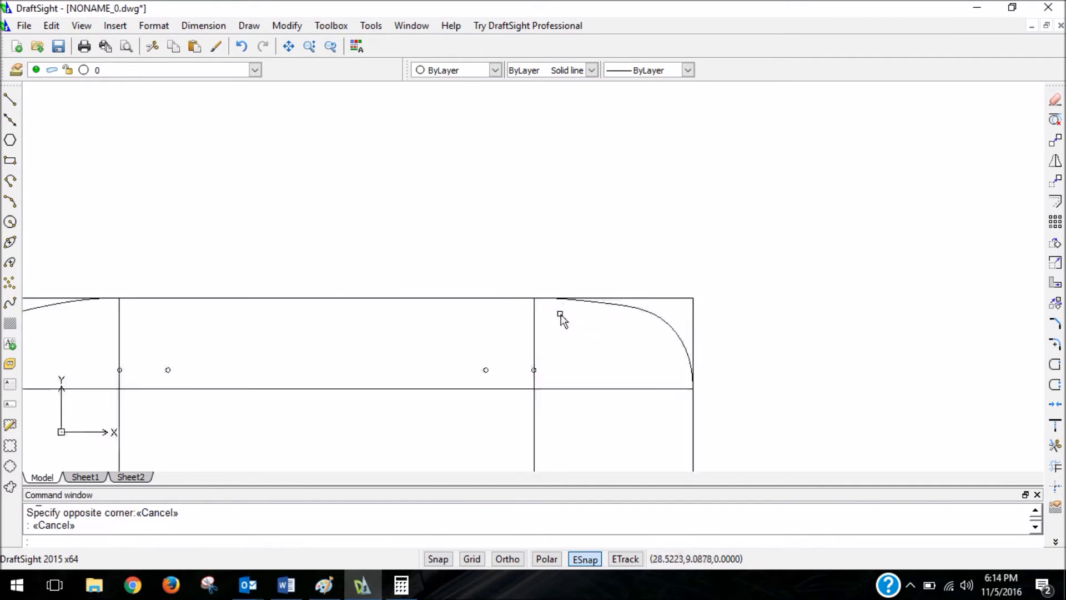
# With entity snaps off, stretch the right spline's upper fit point to about (30.91, 9.57).
pyautogui.click(595, 297)
pyautogui.click(627, 296)
pyautogui.click(671, 301)
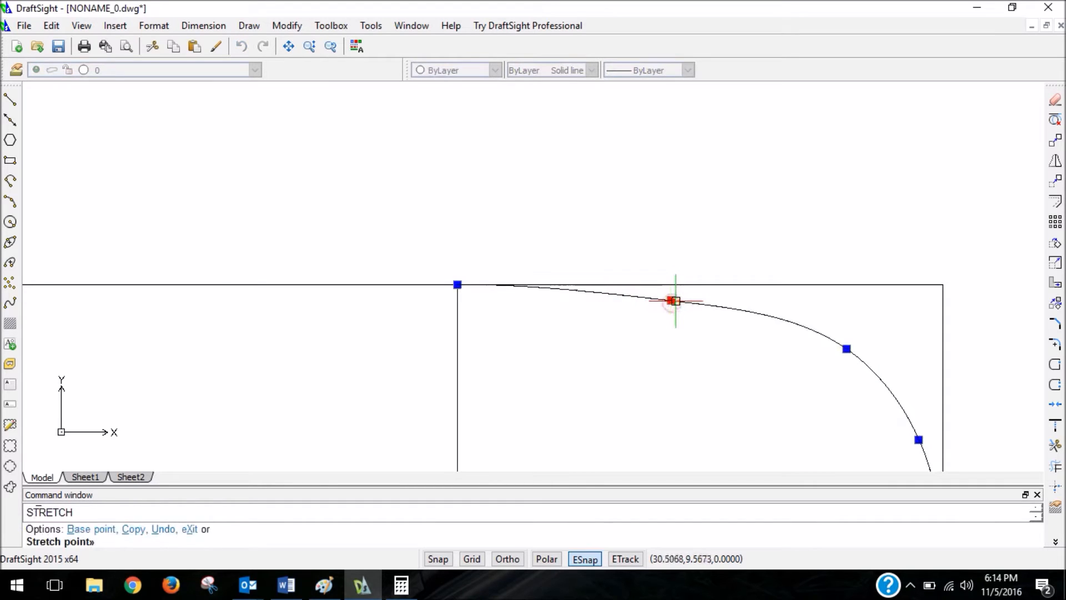
pyautogui.click(675, 300)
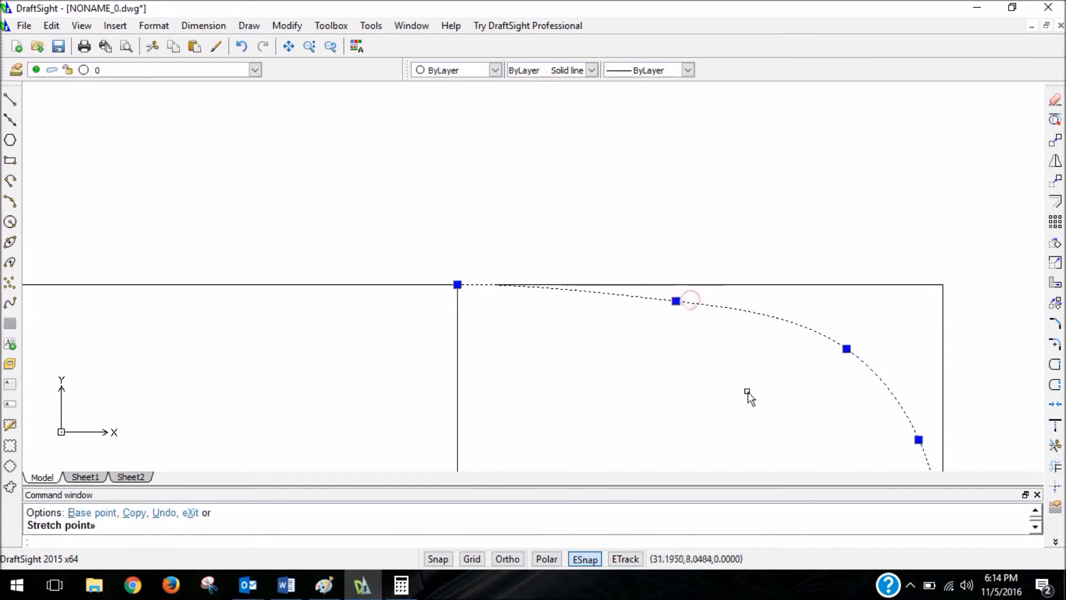
pyautogui.click(586, 559)
pyautogui.click(680, 308)
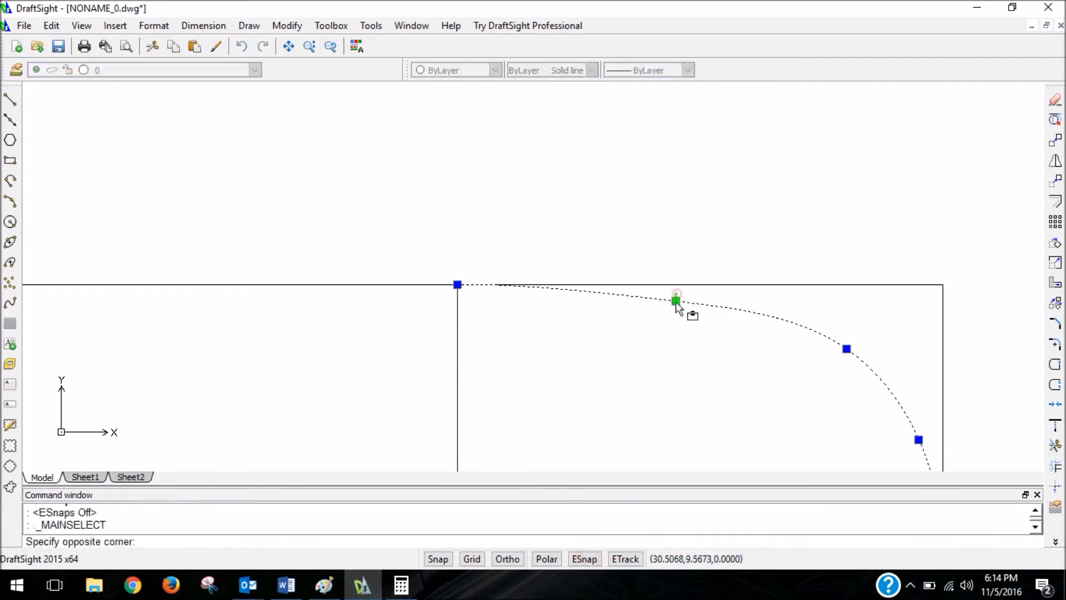
pyautogui.click(677, 301)
pyautogui.click(699, 301)
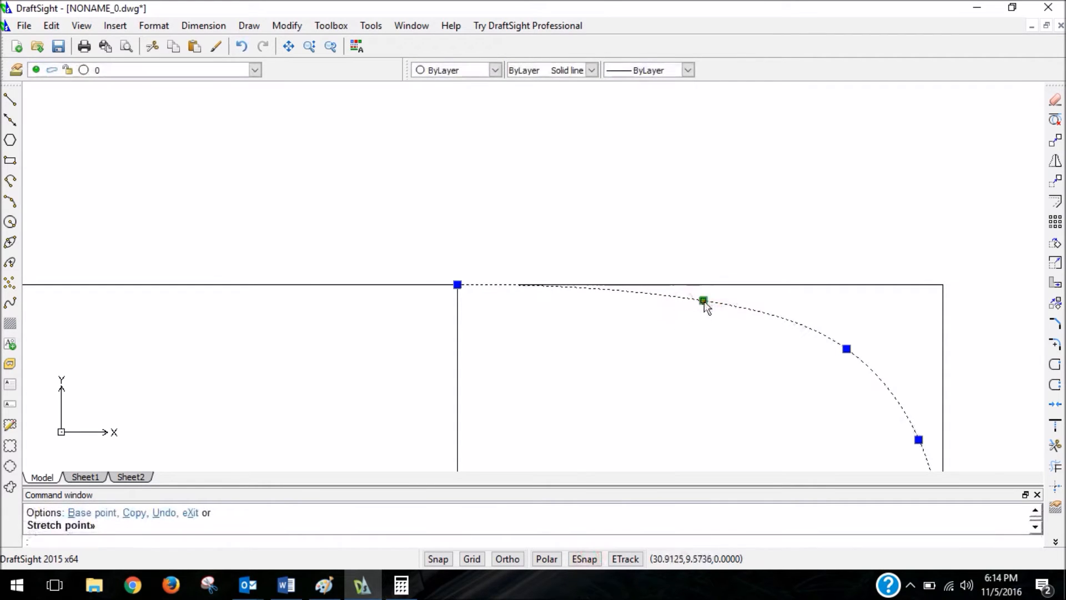
pyautogui.scroll(-3, 842, 350)
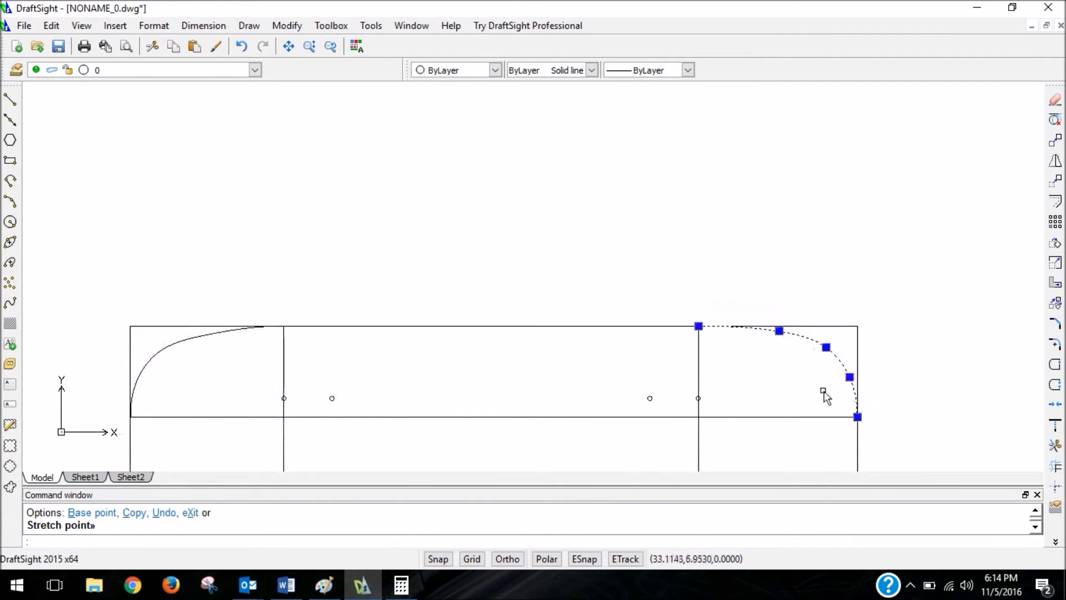
pyautogui.press('Escape')
# Stretch the left spline's upper fit point and corner fit point slightly toward the outline's left edge.
pyautogui.scroll(-3, 885, 399)
pyautogui.scroll(3, 555, 383)
pyautogui.scroll(2, 555, 388)
pyautogui.click(525, 333)
pyautogui.click(545, 324)
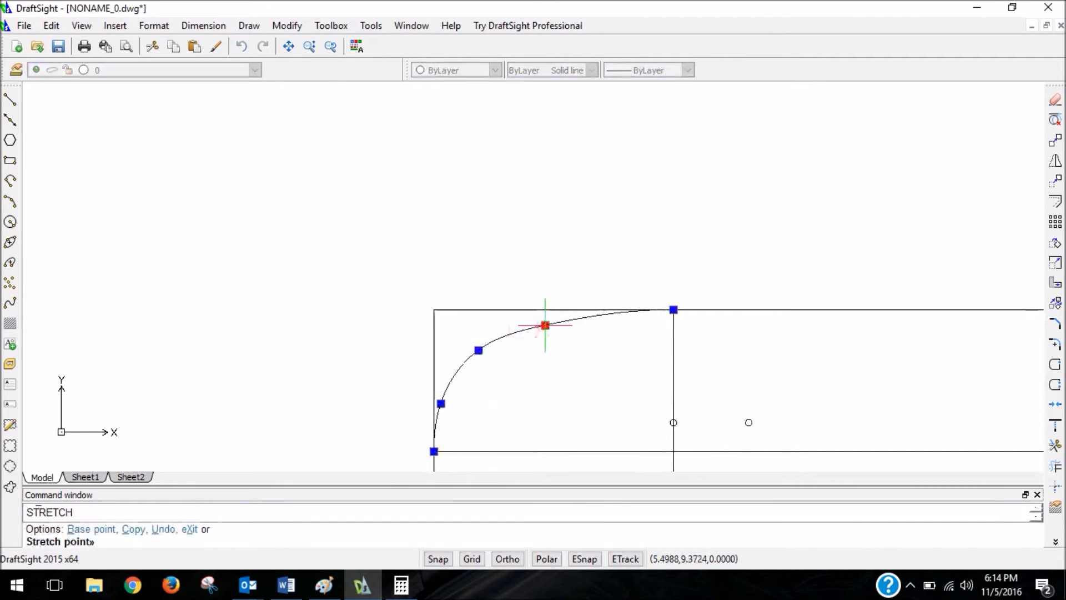
pyautogui.click(533, 323)
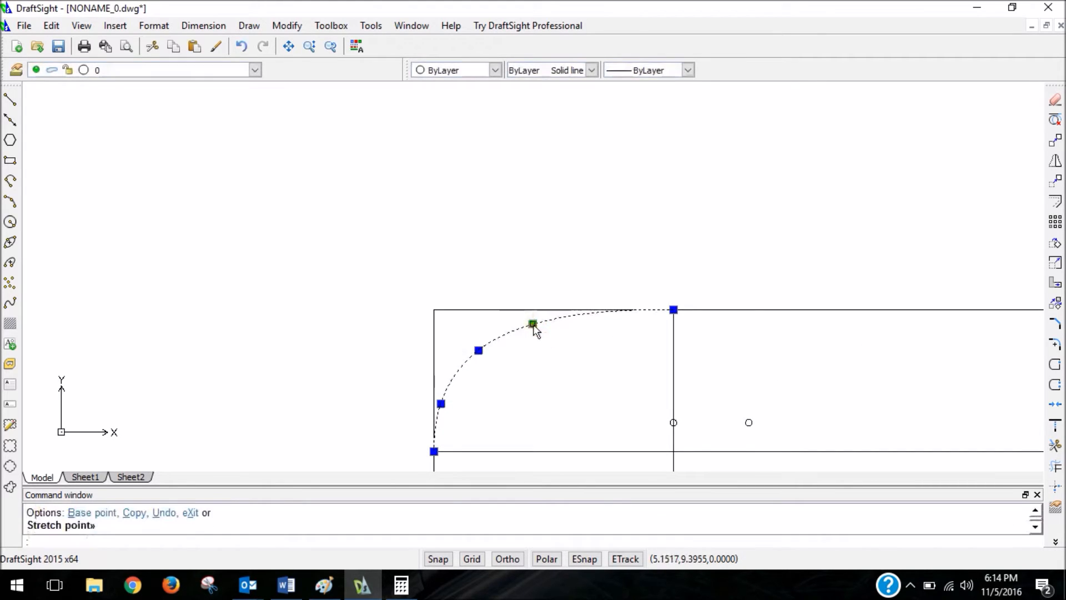
pyautogui.click(477, 351)
pyautogui.click(470, 349)
pyautogui.click(532, 323)
pyautogui.click(527, 322)
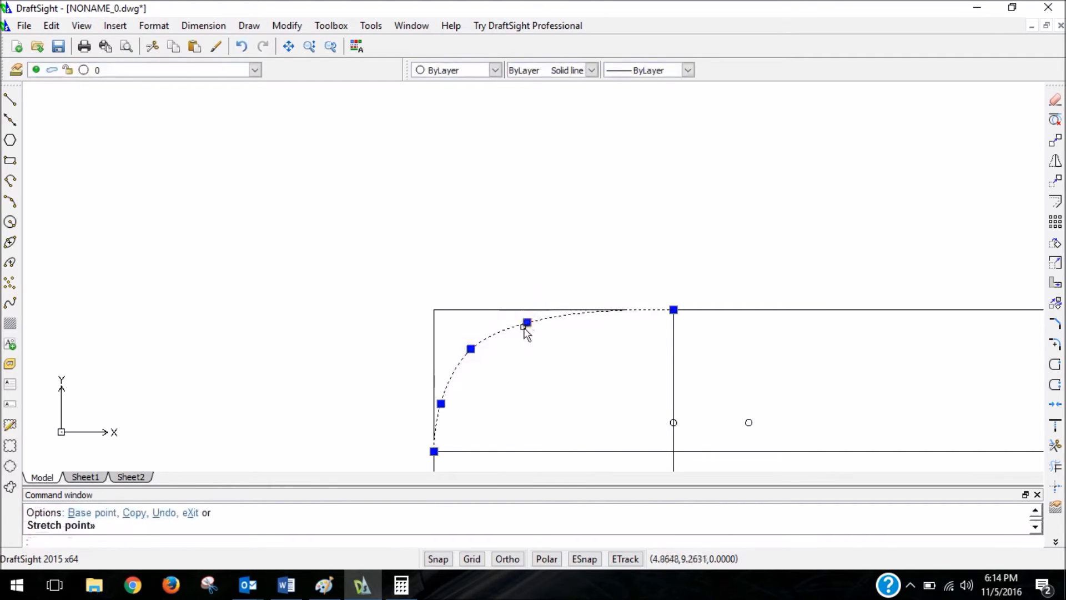
# Raise the left spline's corner fit point to about (3.70, 9.06) and stretch its upper fit point slightly up and right.
pyautogui.click(470, 348)
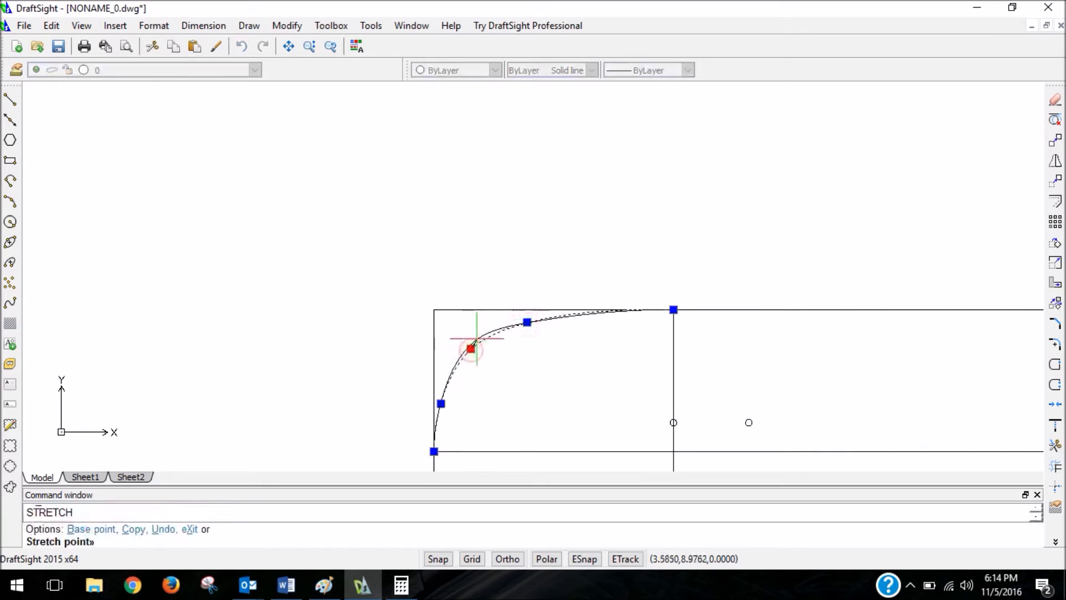
pyautogui.click(481, 335)
pyautogui.click(527, 322)
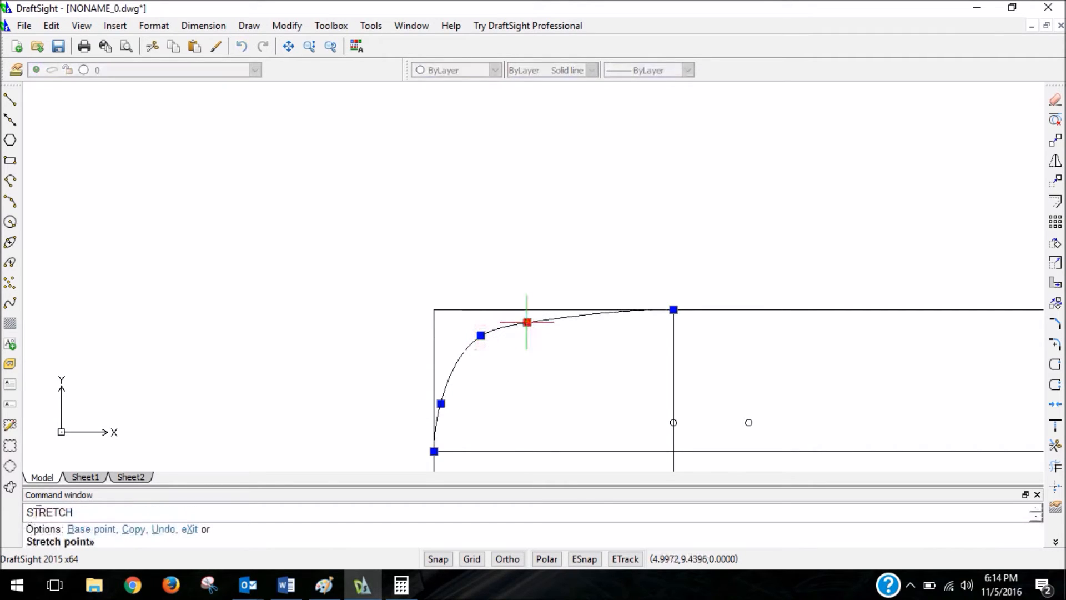
pyautogui.click(532, 318)
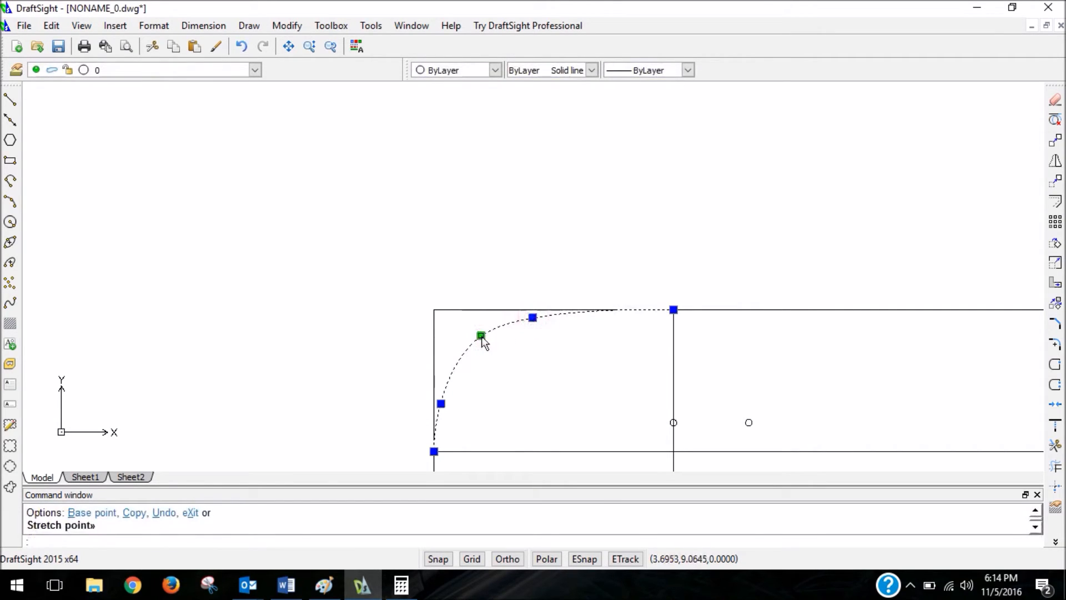
pyautogui.click(535, 269)
pyautogui.press('Escape')
pyautogui.press('Escape')
pyautogui.scroll(-4, 533, 275)
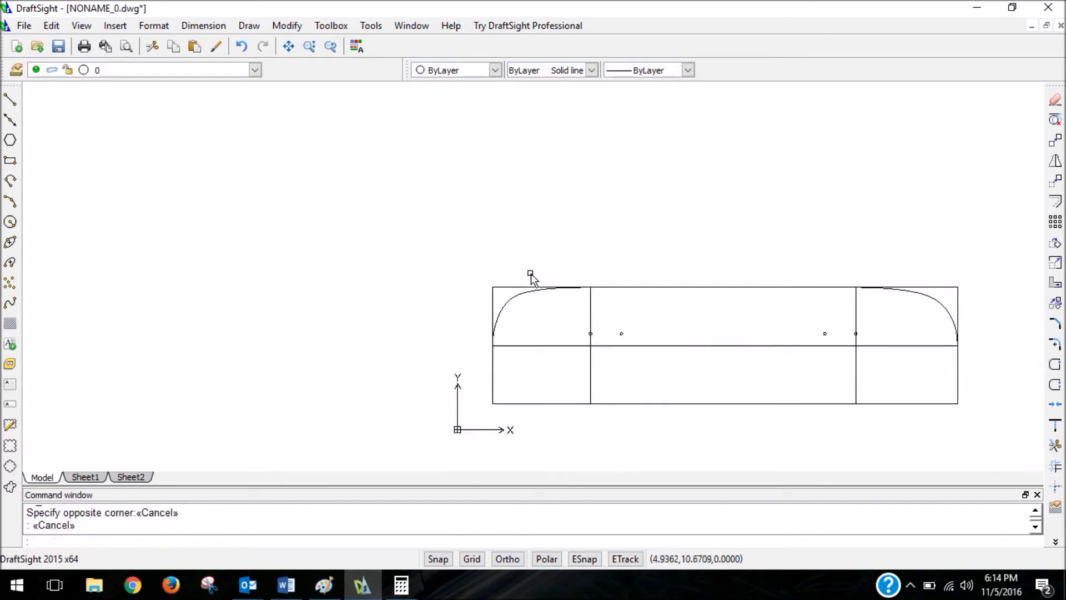
# Stretch the left spline's corner fit point slightly downward.
pyautogui.scroll(5, 552, 312)
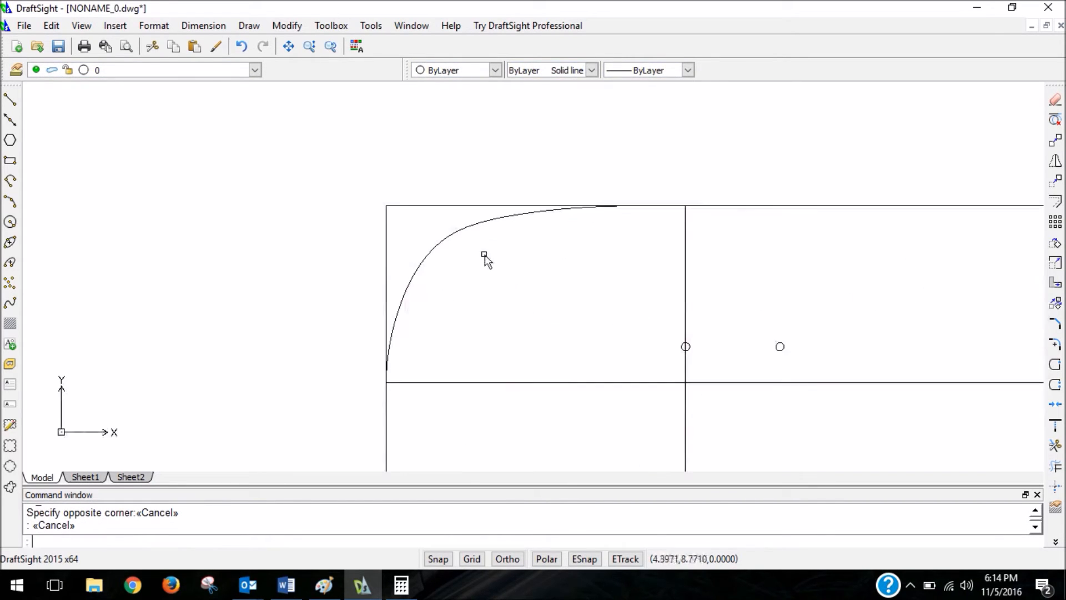
pyautogui.click(448, 238)
pyautogui.click(446, 239)
pyautogui.scroll(-3, 588, 299)
pyautogui.press('Escape')
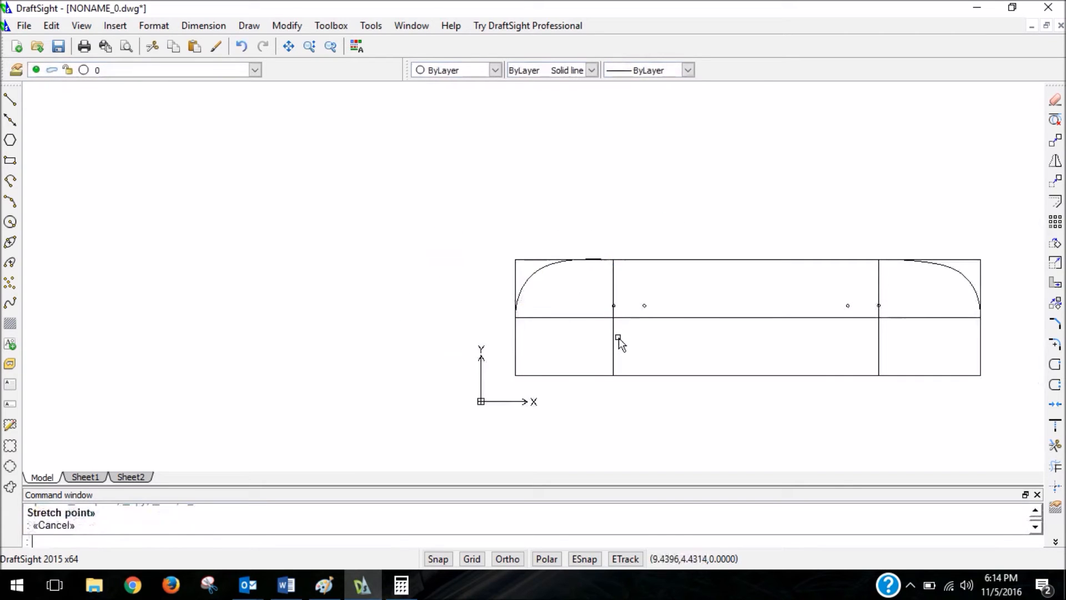
# Lower the left spline's upper fit point to about (5.12, 9.41) and its corner fit point to about (3.67, 8.74).
pyautogui.scroll(4, 552, 243)
pyautogui.click(583, 304)
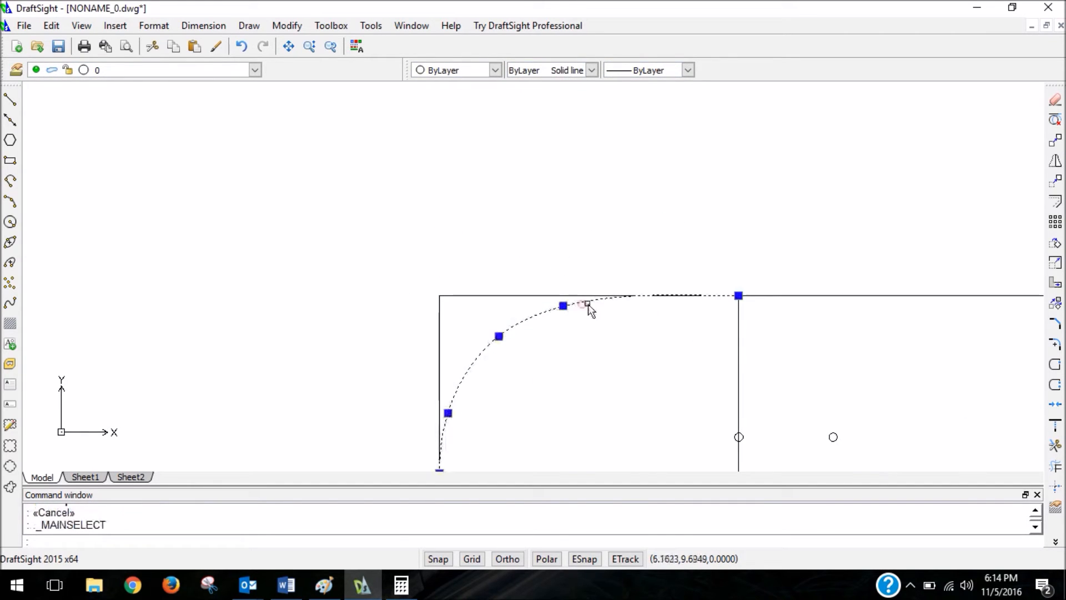
pyautogui.click(562, 305)
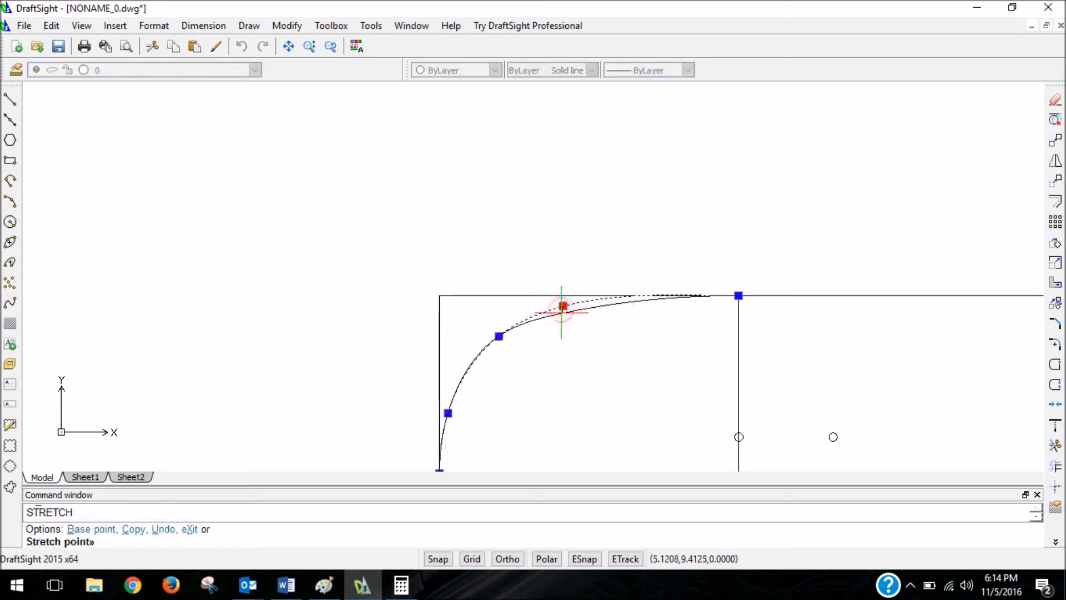
pyautogui.click(561, 314)
pyautogui.click(499, 336)
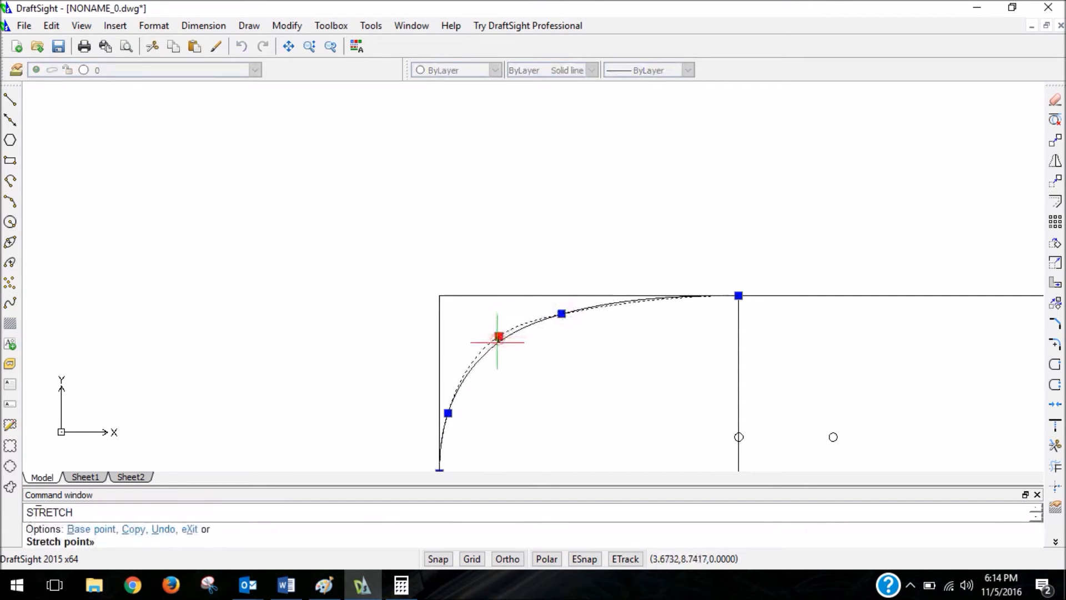
pyautogui.click(498, 343)
pyautogui.scroll(-3, 636, 320)
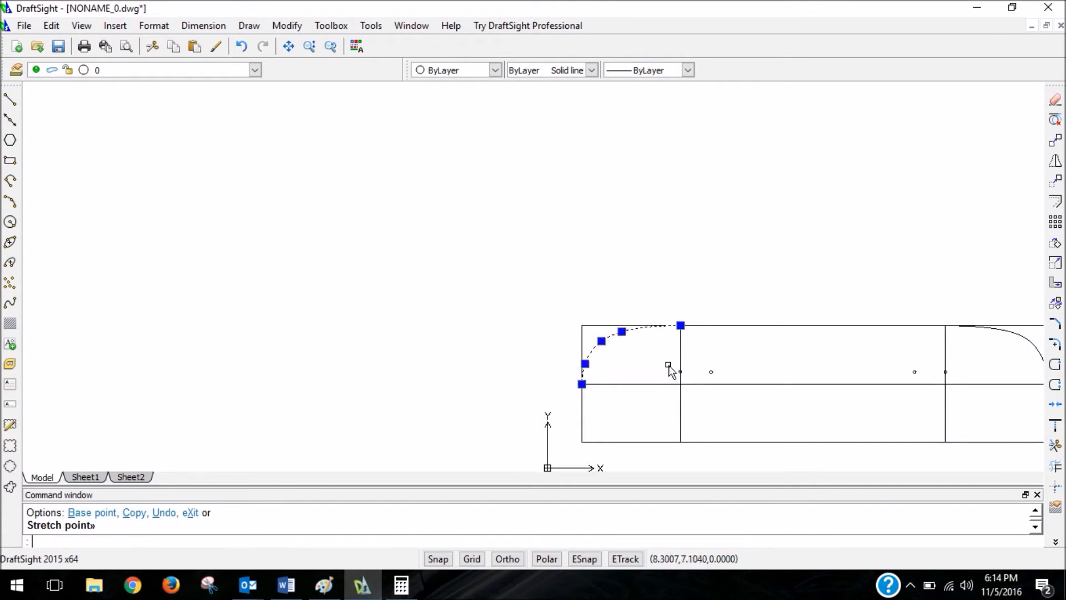
pyautogui.press('Escape')
pyautogui.scroll(-2, 668, 361)
pyautogui.scroll(5, 852, 374)
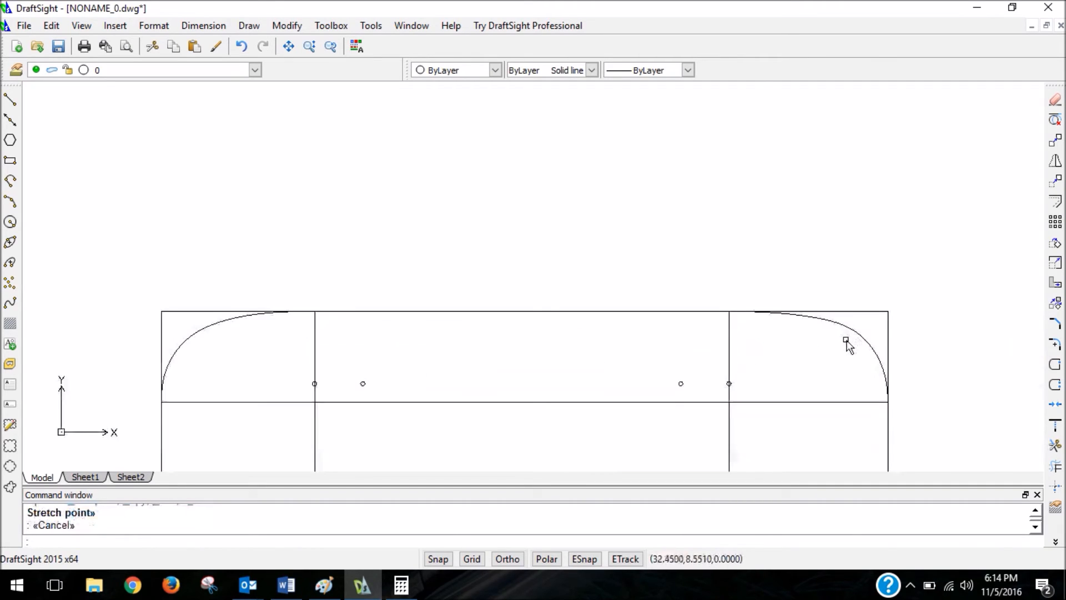
# Delete the outline rectangle and both vertical layout lines, leaving the centerline, splines and truck holes.
pyautogui.scroll(-3, 689, 222)
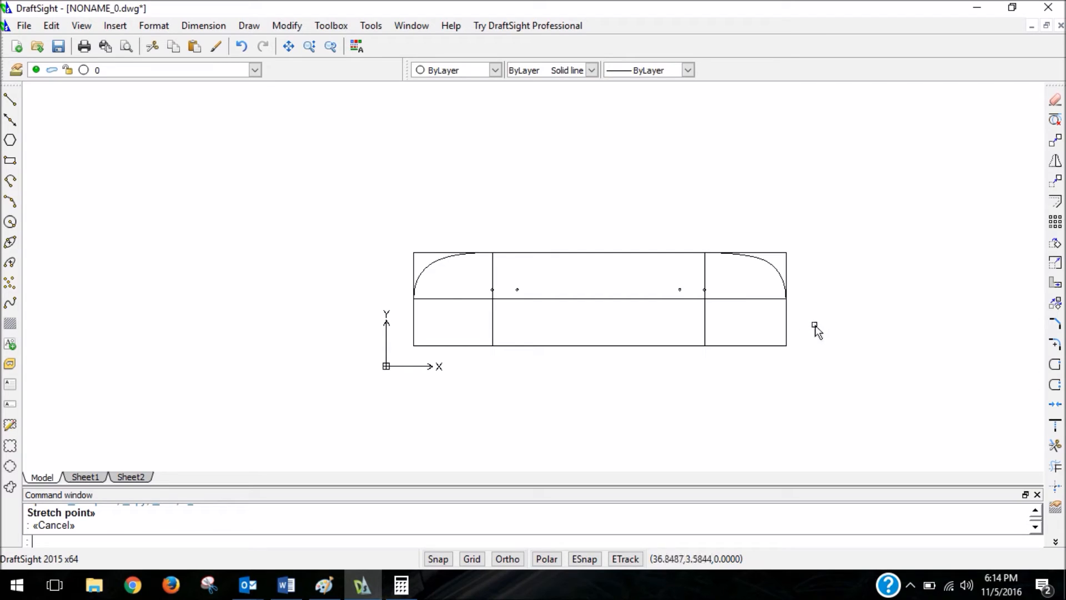
pyautogui.click(833, 322)
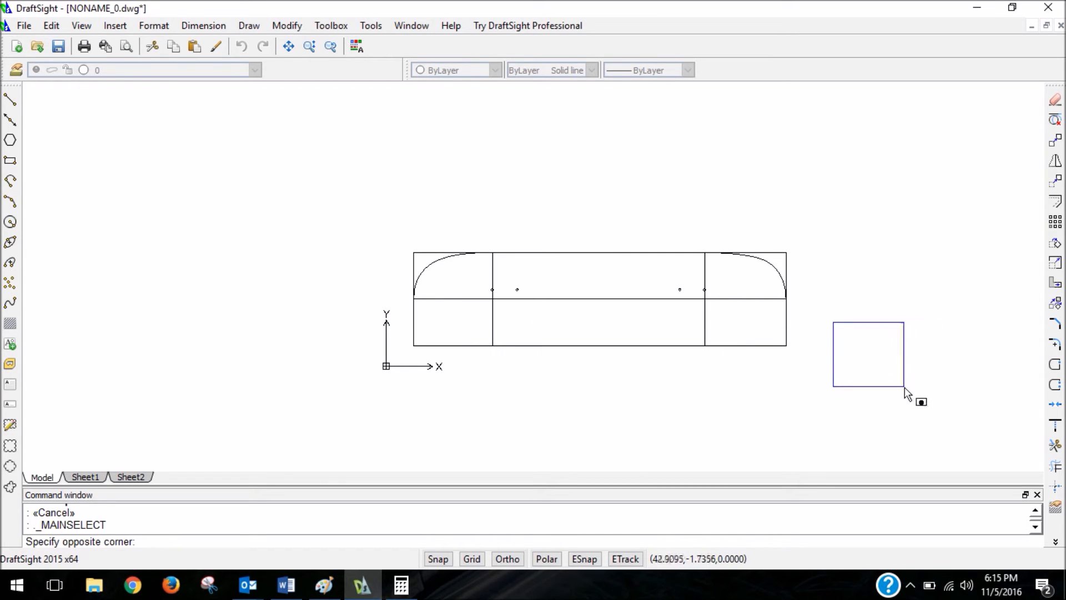
pyautogui.click(340, 404)
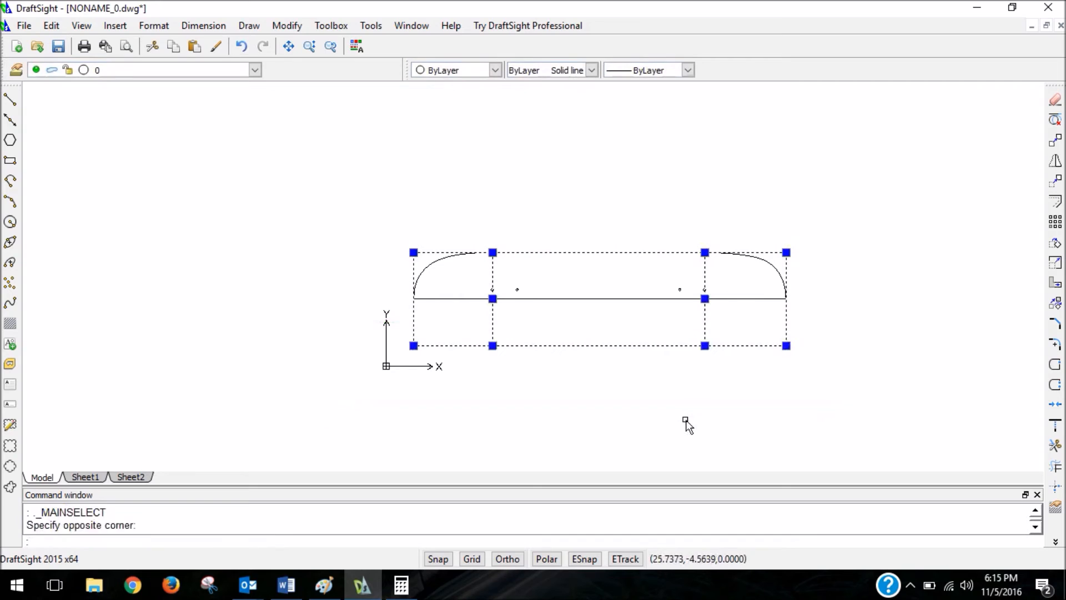
pyautogui.press('Delete')
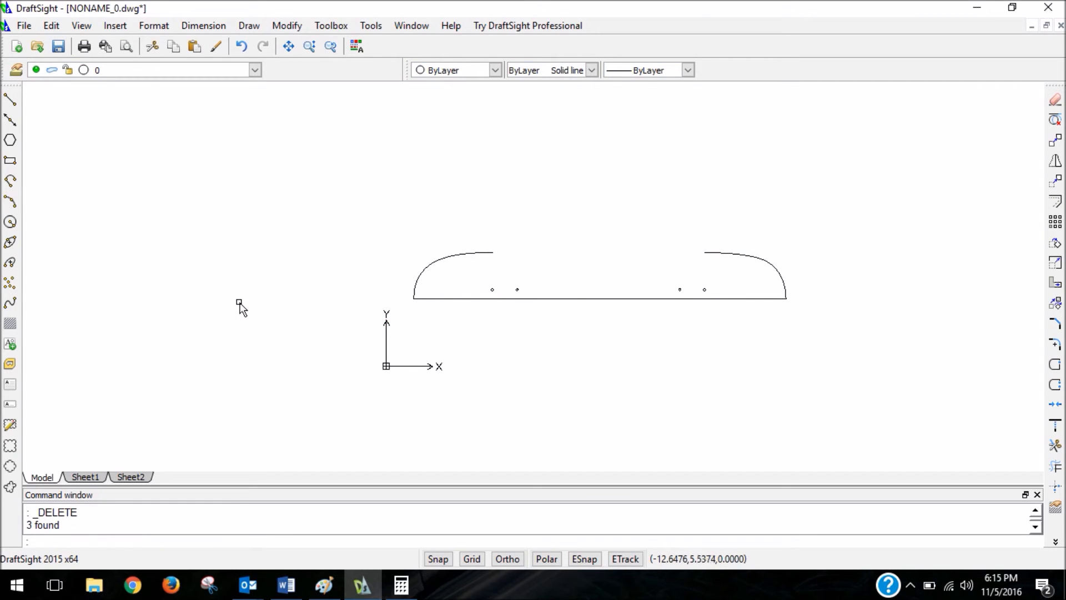
# With entity snaps on, draw a line joining the upper ends of the left and right splines.
pyautogui.write('l')
pyautogui.press('Return')
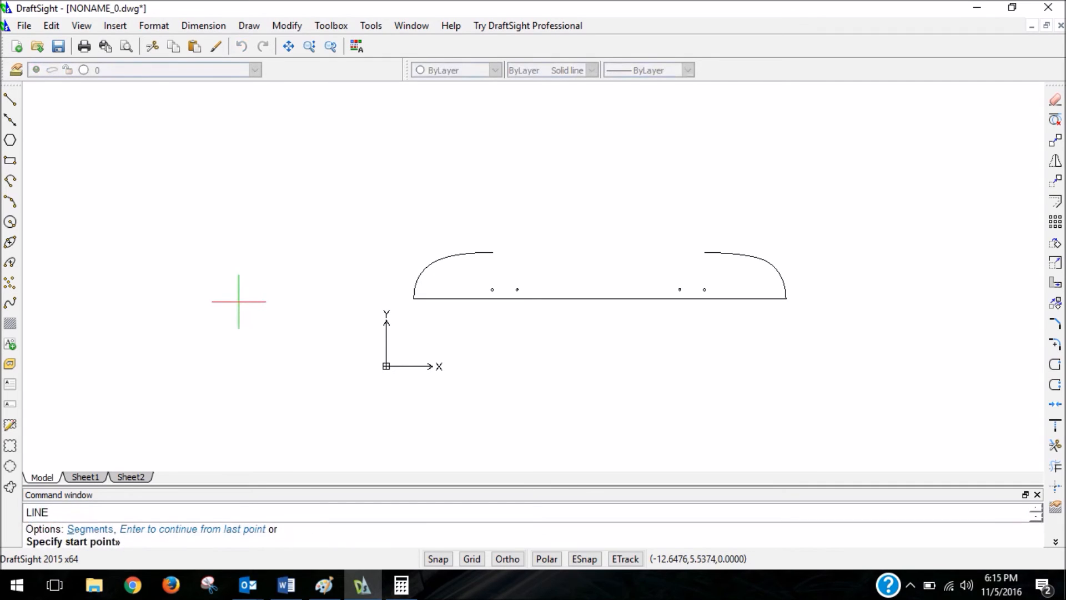
pyautogui.click(572, 561)
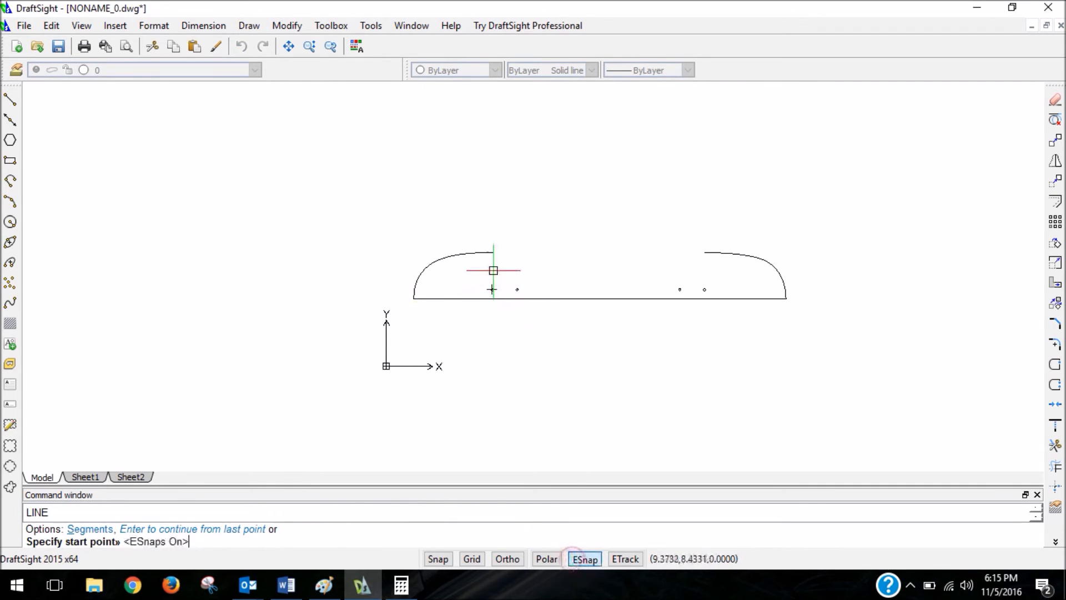
pyautogui.click(493, 252)
pyautogui.click(705, 252)
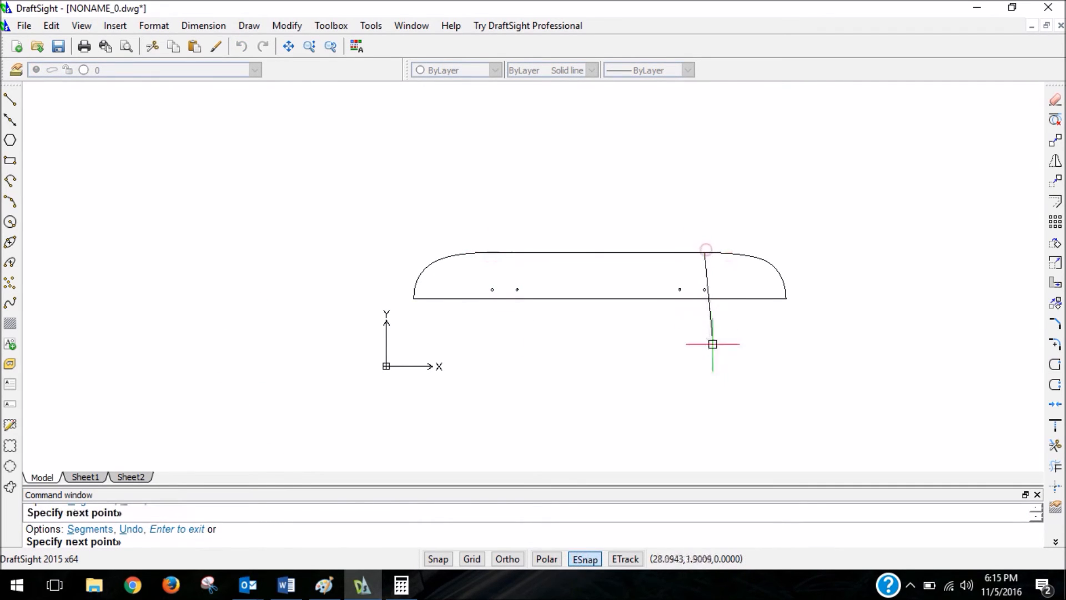
pyautogui.press('Escape')
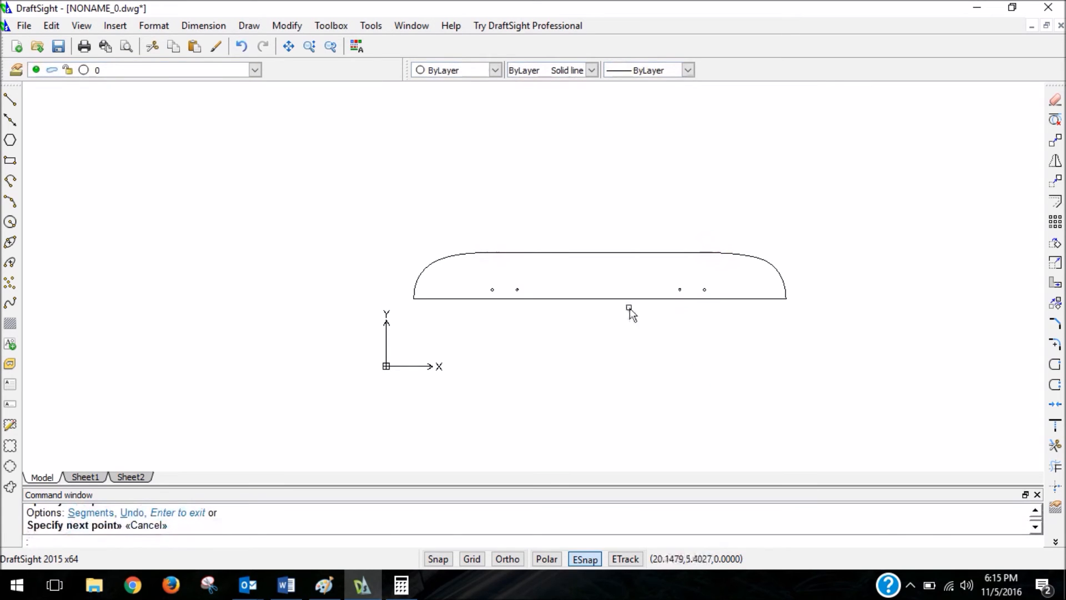
# Mirror the upper outline and truck holes, excluding the centerline, about the centerline from endpoint to endpoint, keeping the source entities.
pyautogui.click(367, 213)
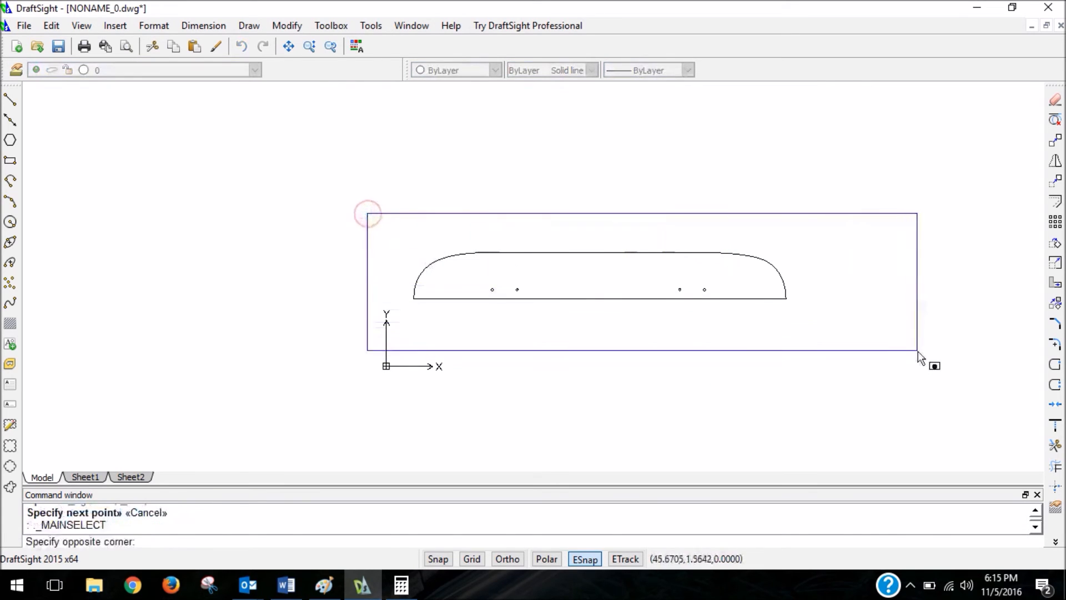
pyautogui.click(889, 310)
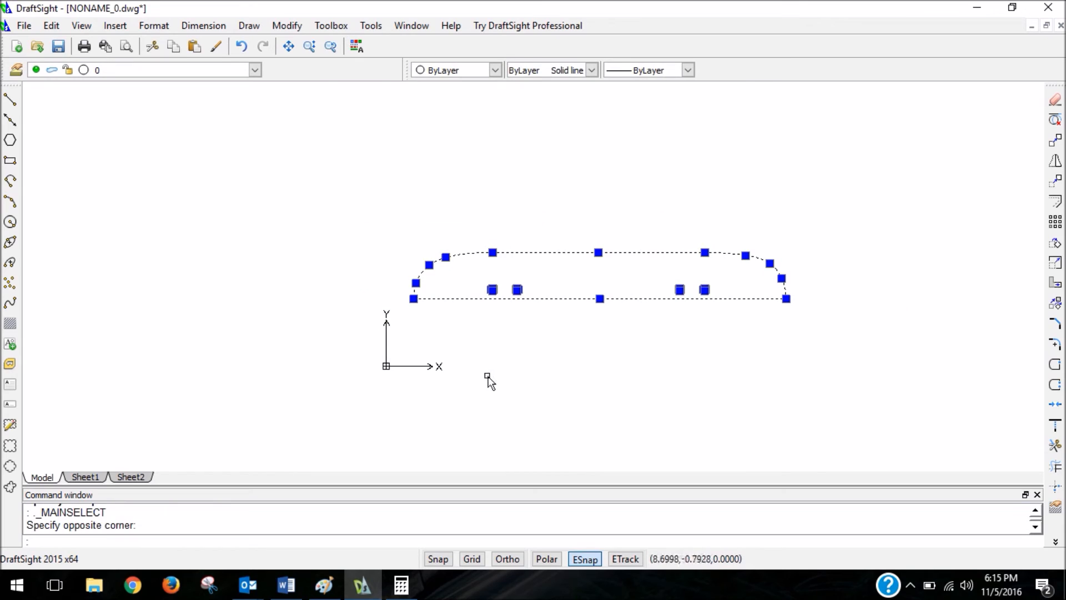
pyautogui.keyDown('shift'); pyautogui.click(563, 299); pyautogui.keyUp('shift')
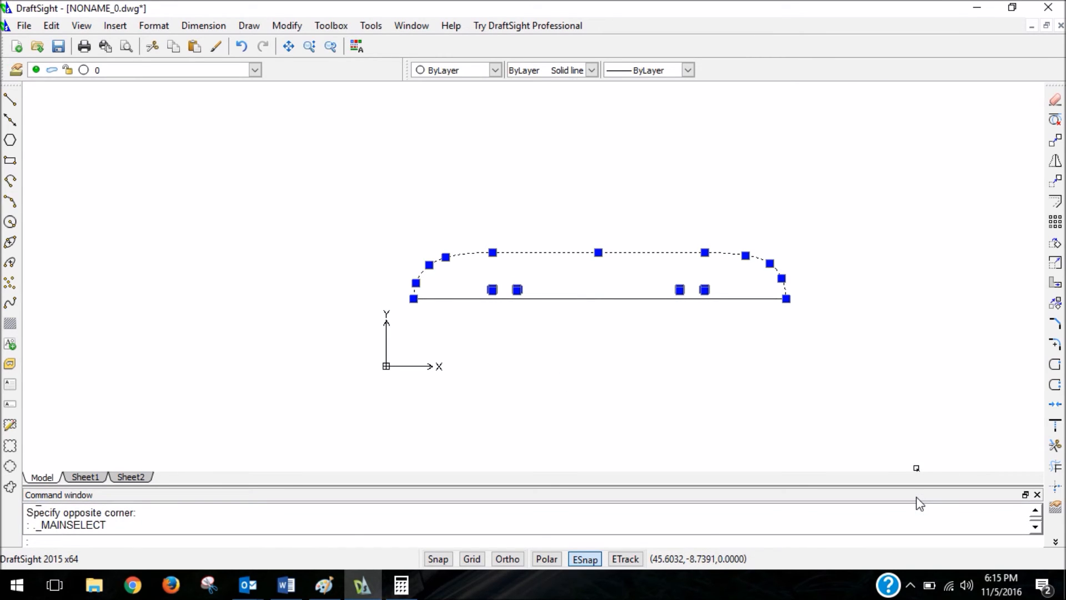
pyautogui.write('mirror')
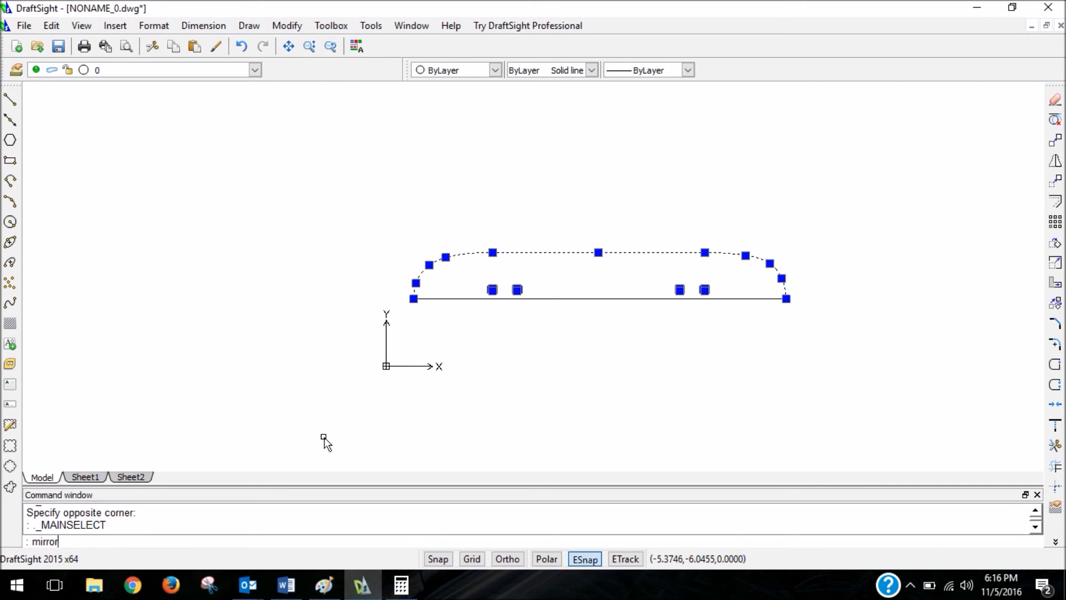
pyautogui.press('Return')
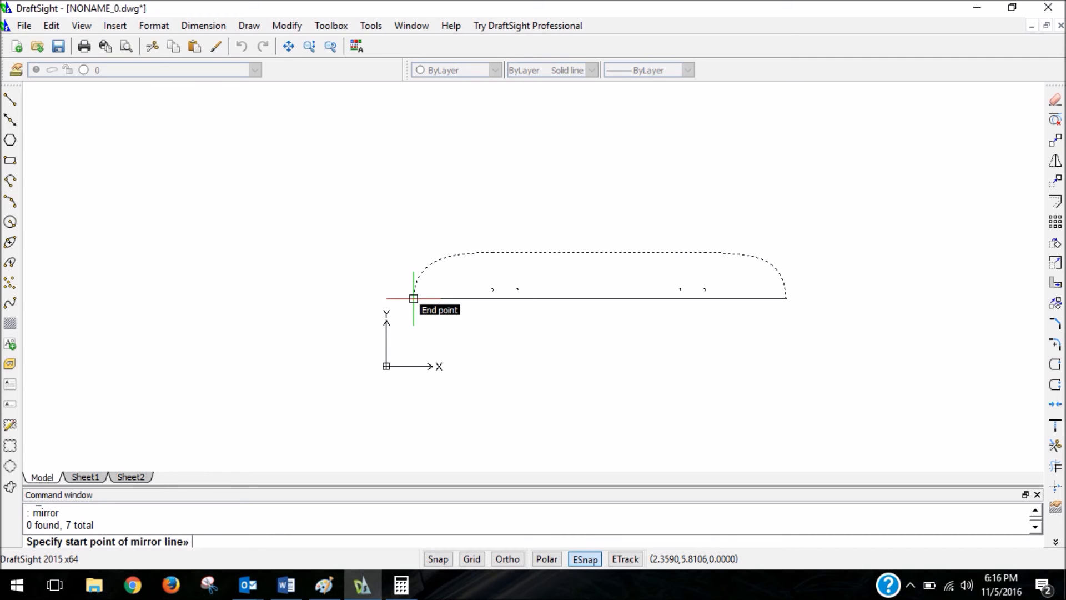
pyautogui.click(414, 299)
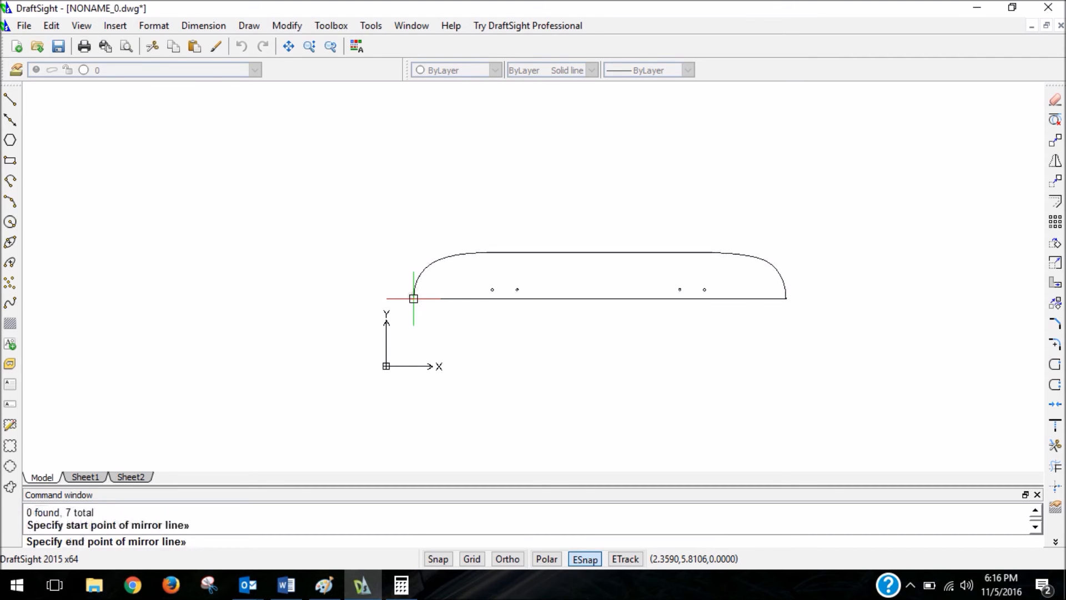
pyautogui.click(786, 298)
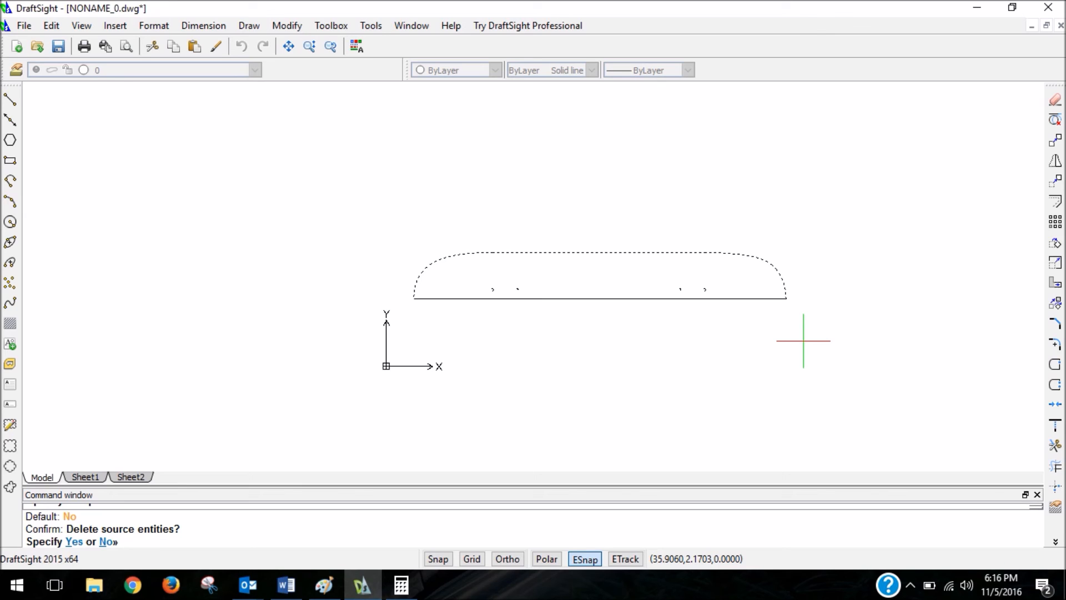
pyautogui.write('n')
pyautogui.press('Return')
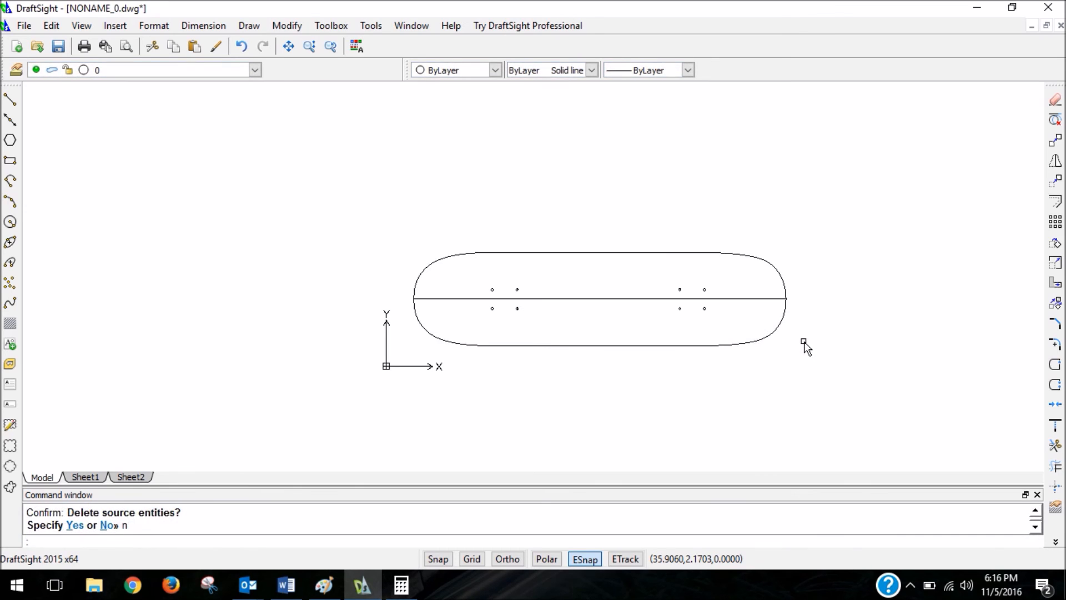
# Delete the horizontal centerline running through the middle of the deck outline.
pyautogui.click(649, 299)
pyautogui.press('Delete')
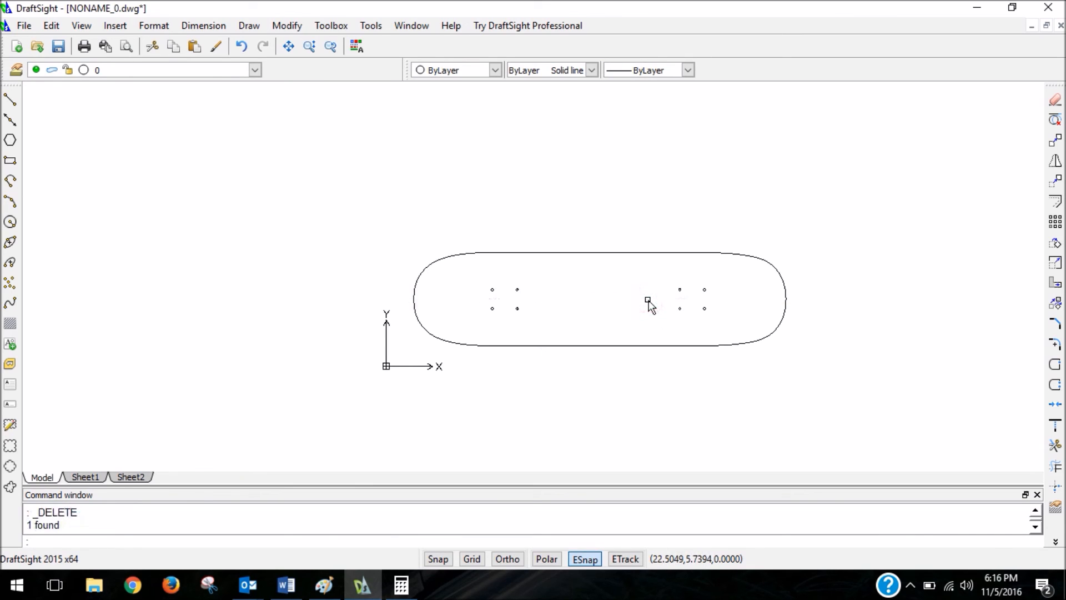
pyautogui.scroll(2, 822, 333)
pyautogui.scroll(-2, 771, 339)
pyautogui.scroll(-1, 772, 340)
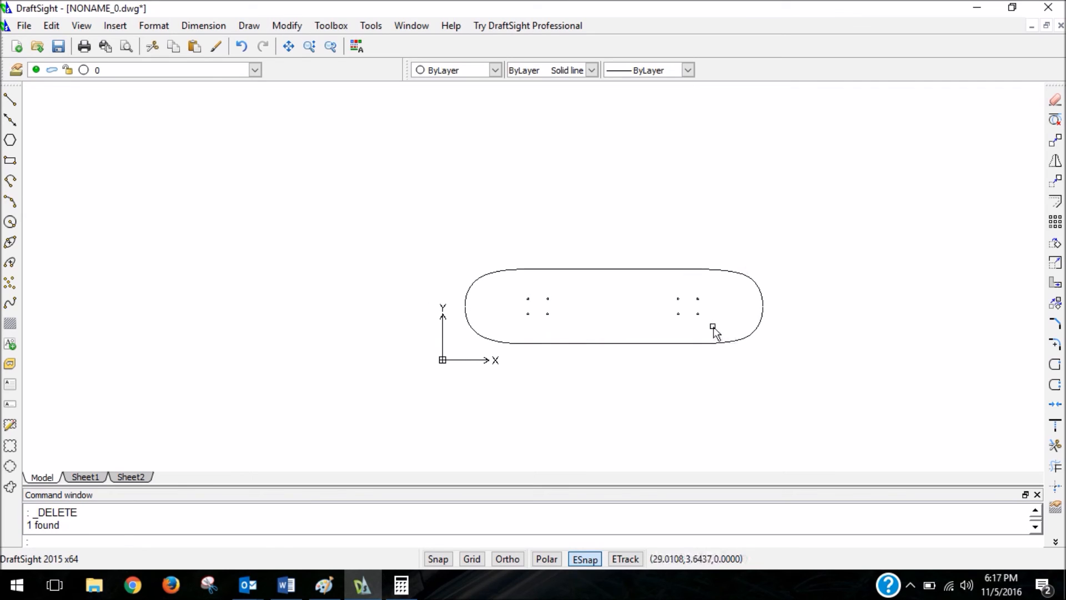